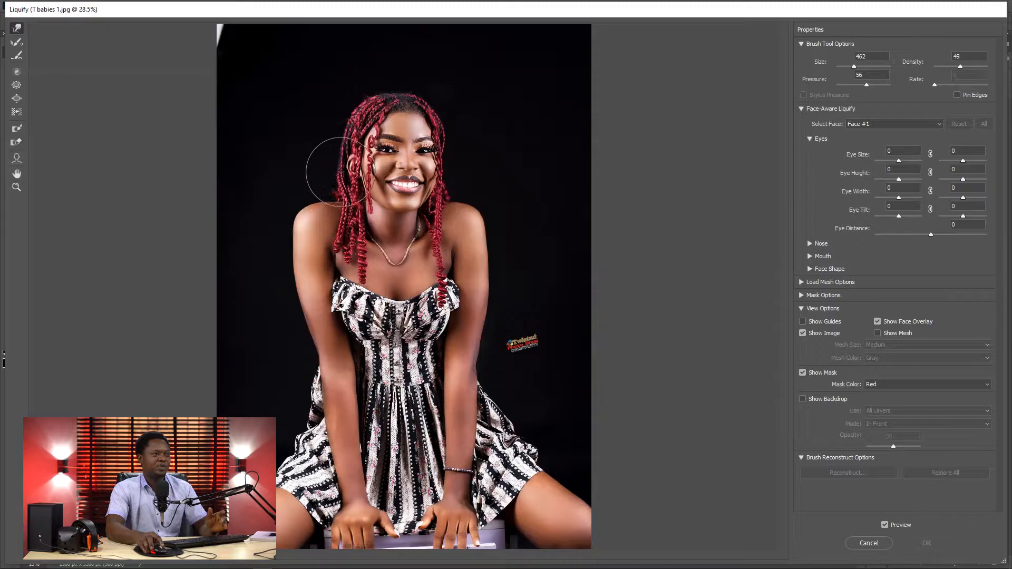
# Step: Warp the braids beside the visible ear, then nudge the centre of the face slightly downward with a size 664 brush
pyautogui.moveTo(339, 172)
pyautogui.mouseDown()
pyautogui.moveTo(317, 153)
pyautogui.moveTo(331, 155)
pyautogui.mouseUp()
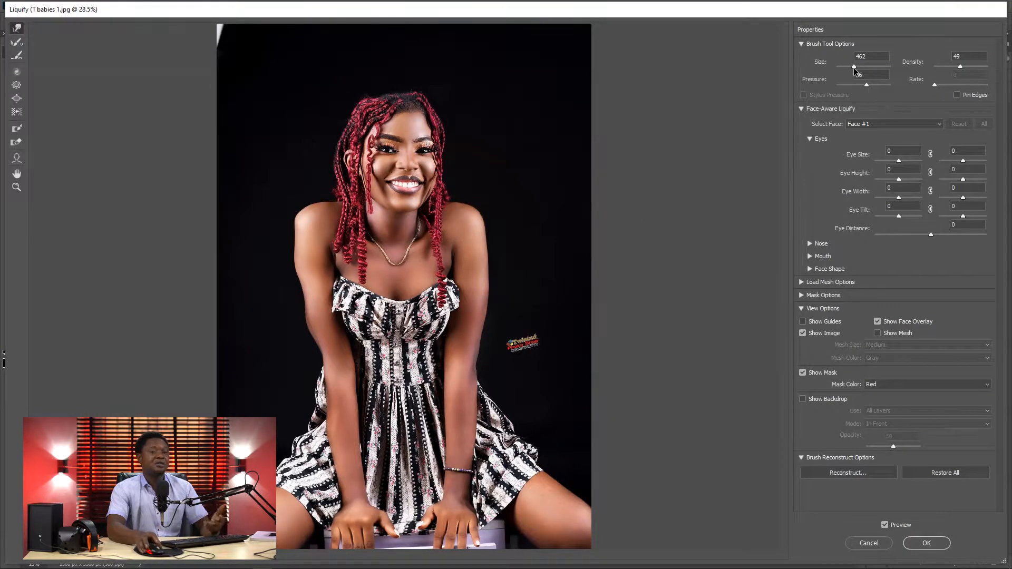
pyautogui.click(850, 68)
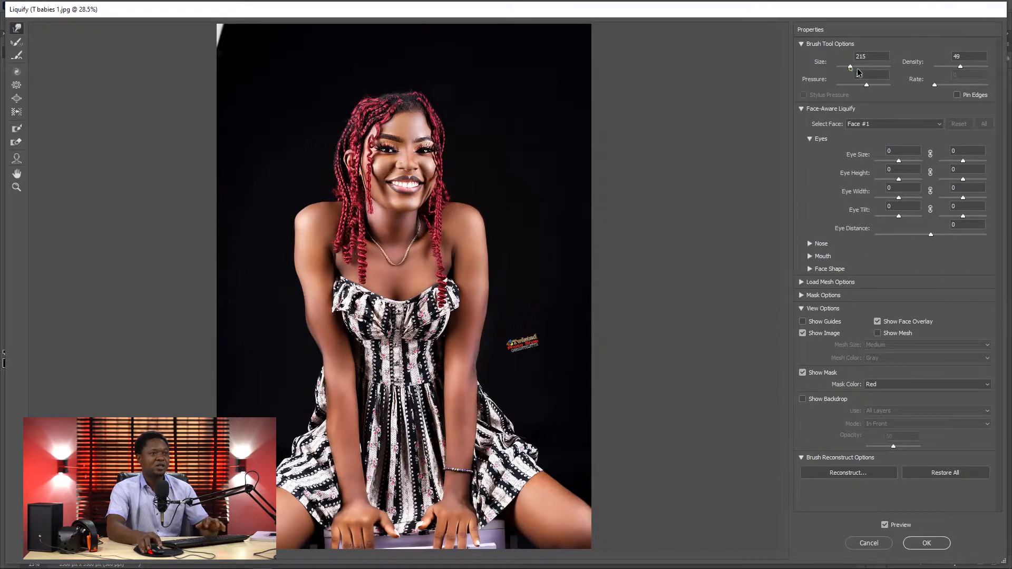
pyautogui.moveTo(854, 66); pyautogui.dragTo(866, 67)
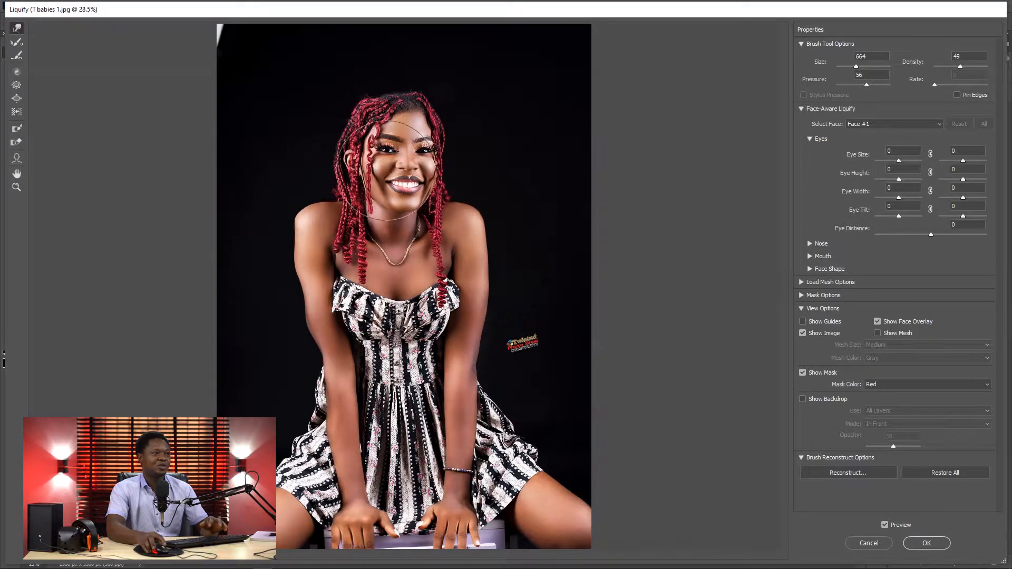
pyautogui.moveTo(393, 166); pyautogui.dragTo(397, 175)
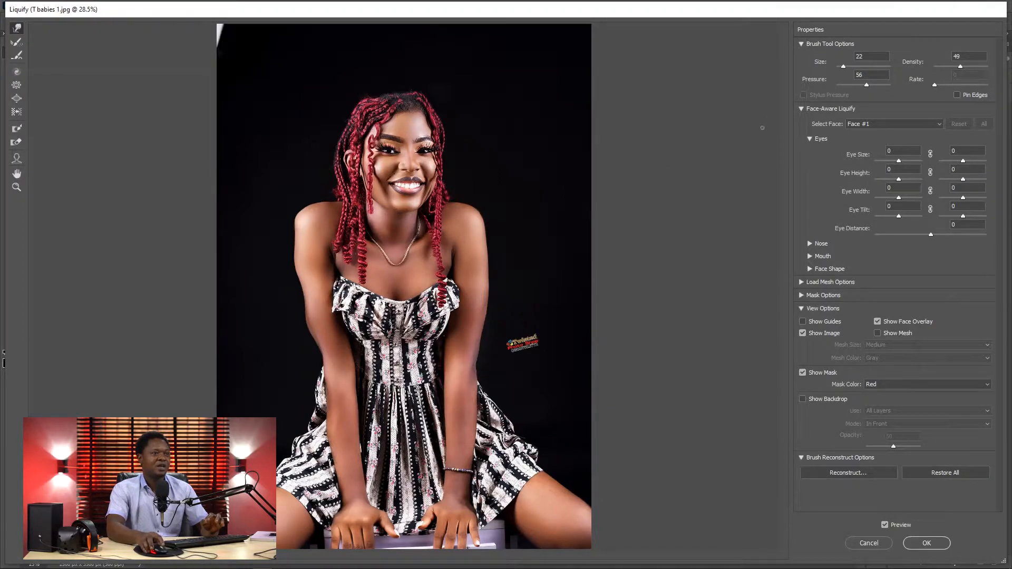
# Step: Reshape the arm and shoulder nearest the watermark with the Forward Warp brush at size 609, density 56 and pressure 26
pyautogui.moveTo(847, 68); pyautogui.dragTo(849, 68)
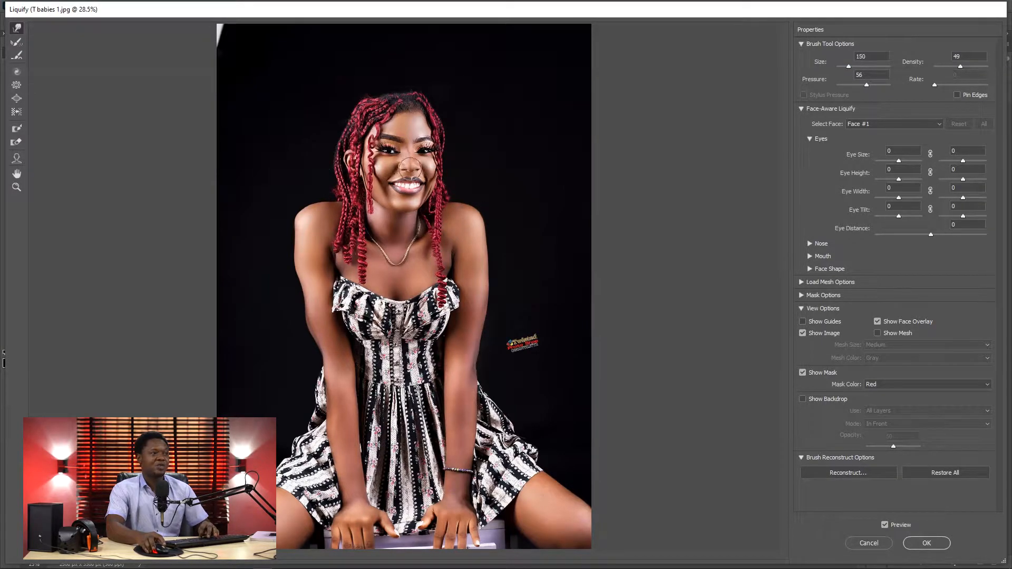
pyautogui.press(']')
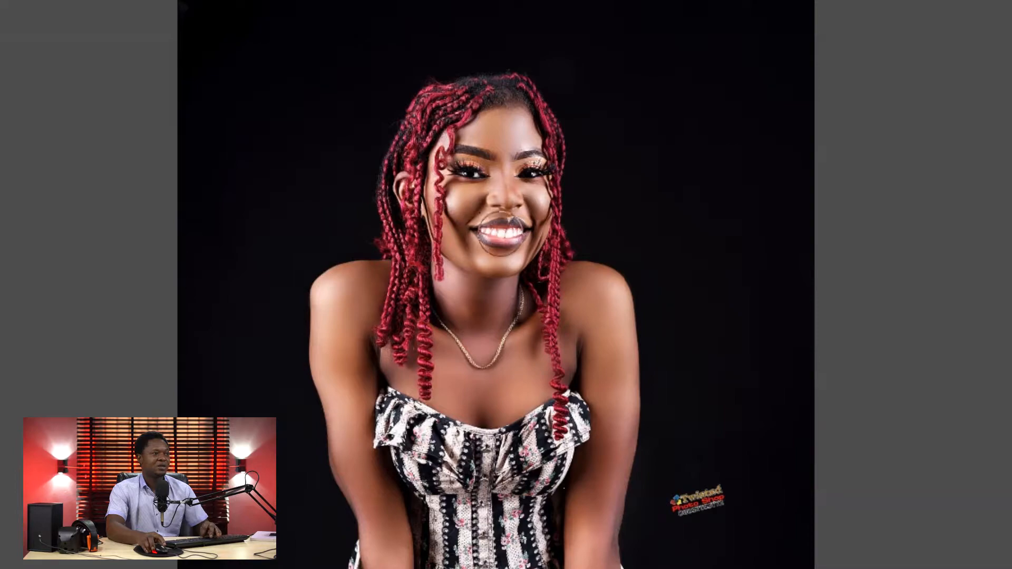
pyautogui.press(']')
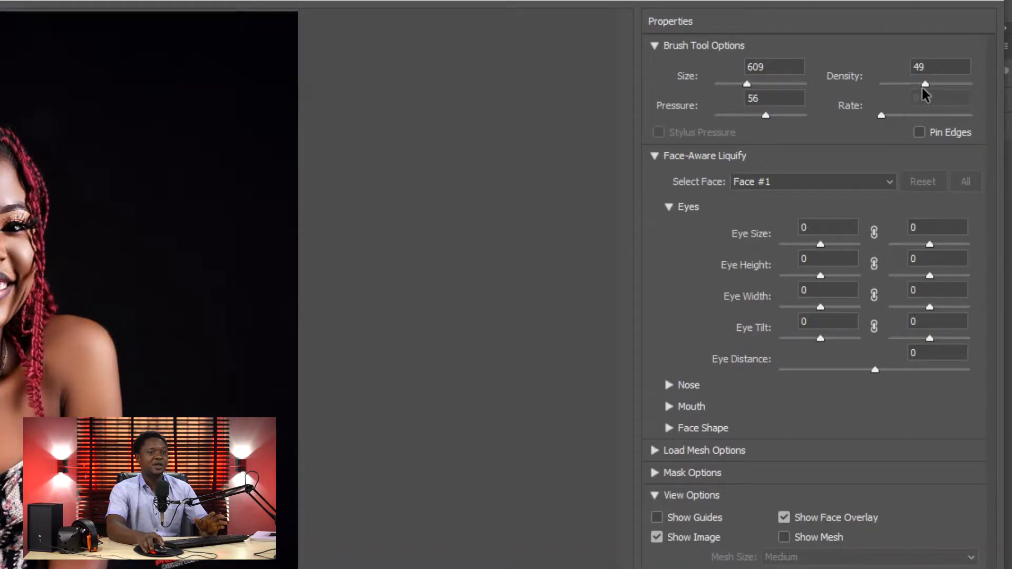
pyautogui.moveTo(931, 84); pyautogui.dragTo(934, 82)
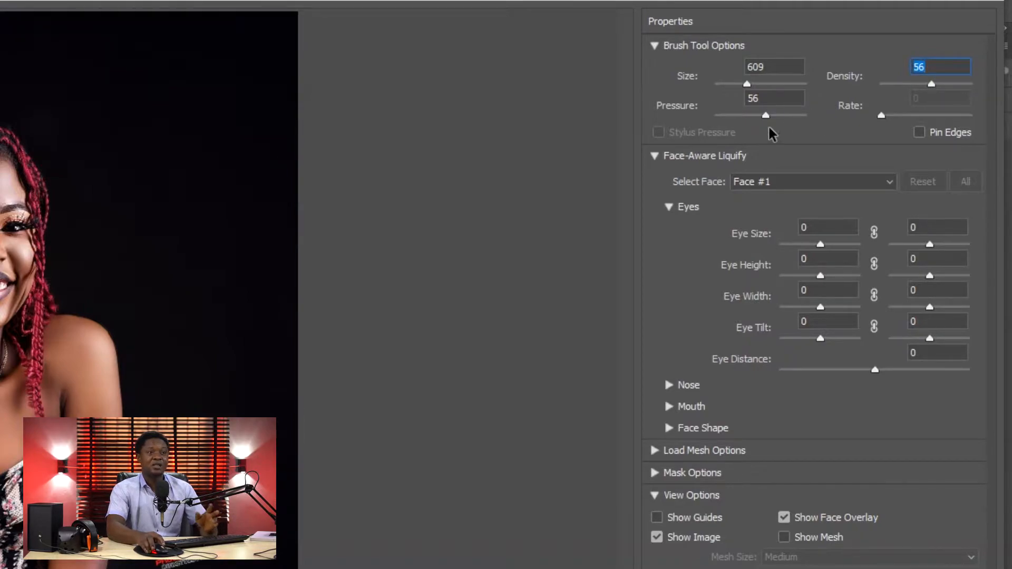
pyautogui.moveTo(765, 116); pyautogui.dragTo(751, 116)
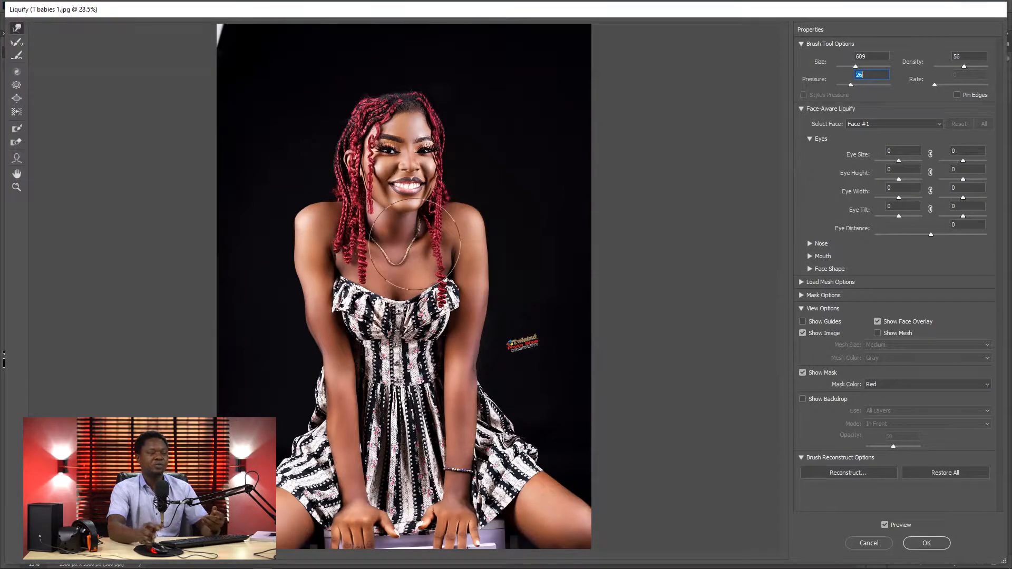
pyautogui.moveTo(500, 299)
pyautogui.mouseDown()
pyautogui.moveTo(460, 306)
pyautogui.moveTo(490, 310)
pyautogui.moveTo(487, 269)
pyautogui.moveTo(495, 308)
pyautogui.moveTo(475, 305)
pyautogui.moveTo(493, 303)
pyautogui.moveTo(477, 317)
pyautogui.mouseUp()
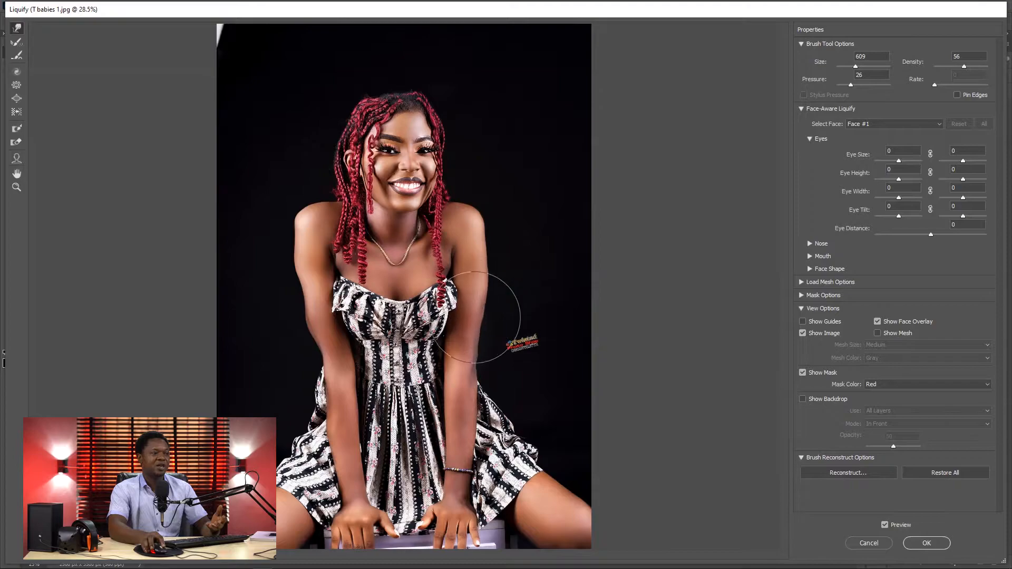
pyautogui.moveTo(480, 232)
pyautogui.mouseDown()
pyautogui.moveTo(508, 227)
pyautogui.moveTo(500, 233)
pyautogui.mouseUp()
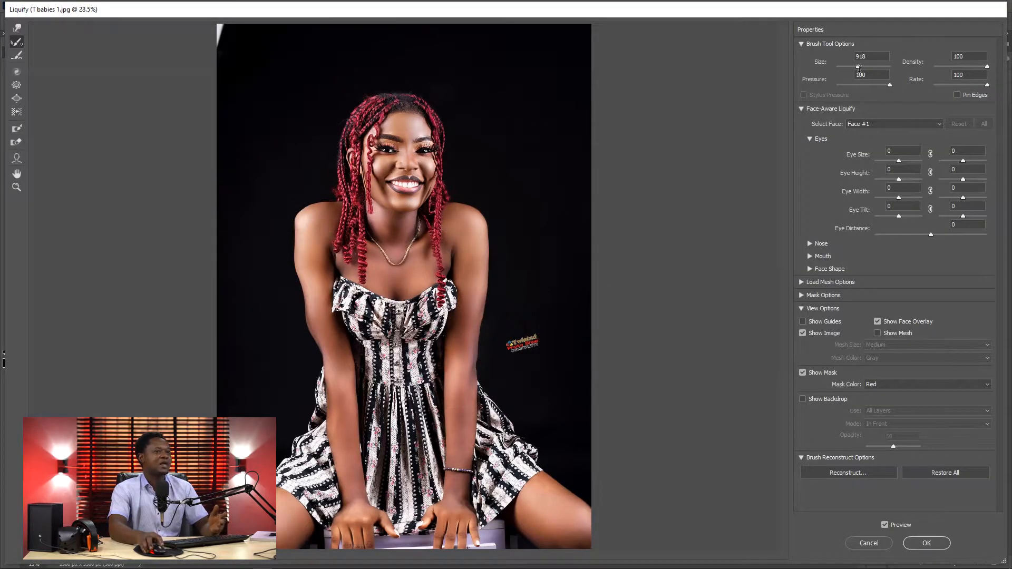
# Step: Set the Reconstruct brush size to 507 and lower its density
pyautogui.click(859, 70)
pyautogui.moveTo(858, 67); pyautogui.dragTo(860, 67)
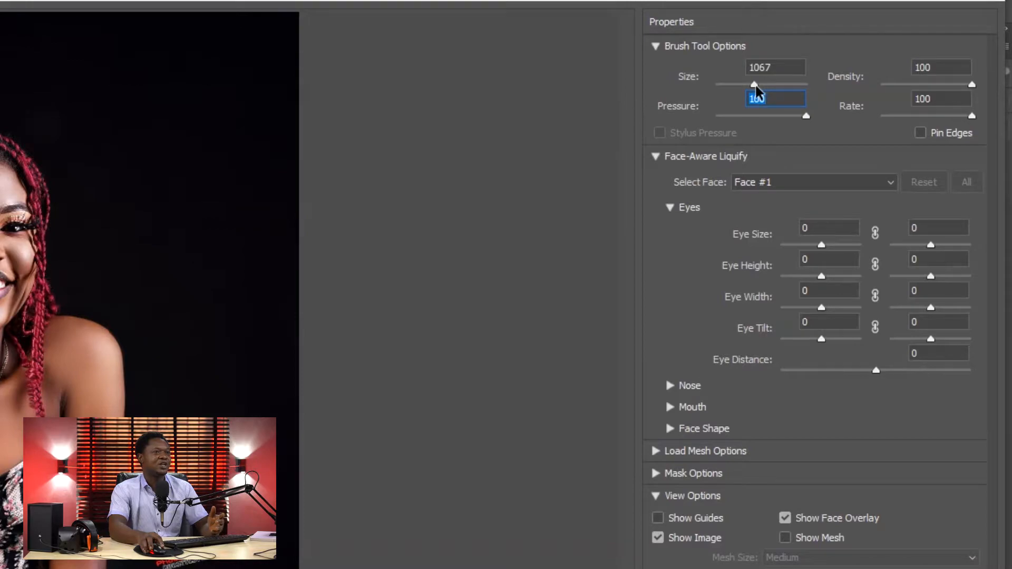
pyautogui.moveTo(755, 83); pyautogui.dragTo(746, 84)
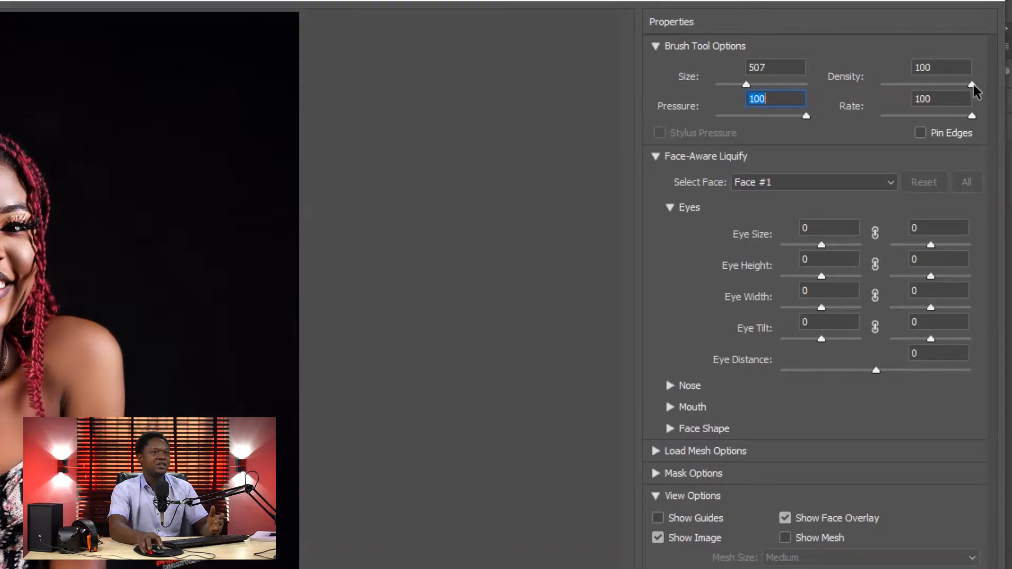
pyautogui.moveTo(973, 83); pyautogui.dragTo(961, 84)
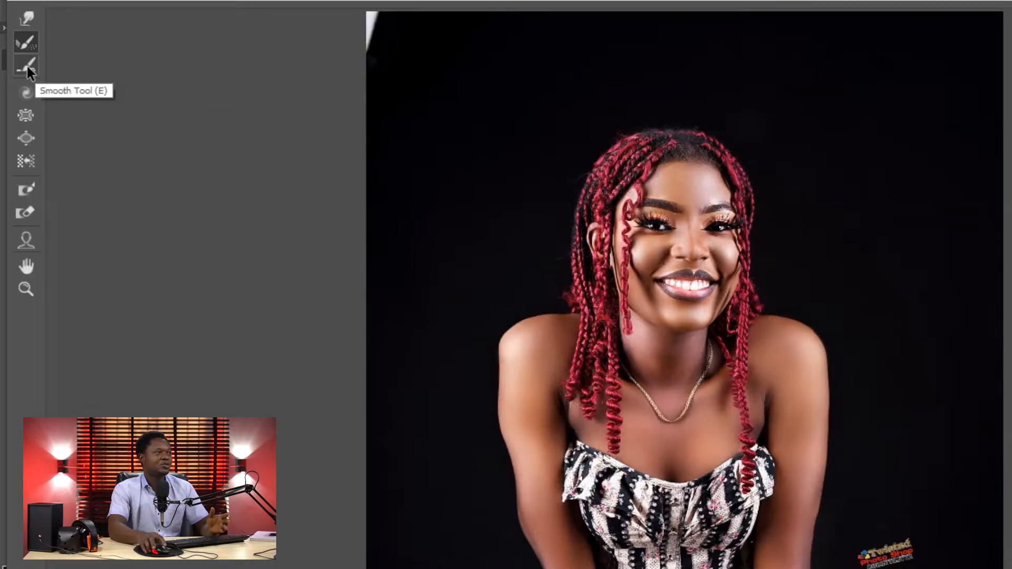
# Step: Return to the Forward Warp tool after trying the Smooth tool, and reduce the warp brush size to 200
pyautogui.click(27, 66)
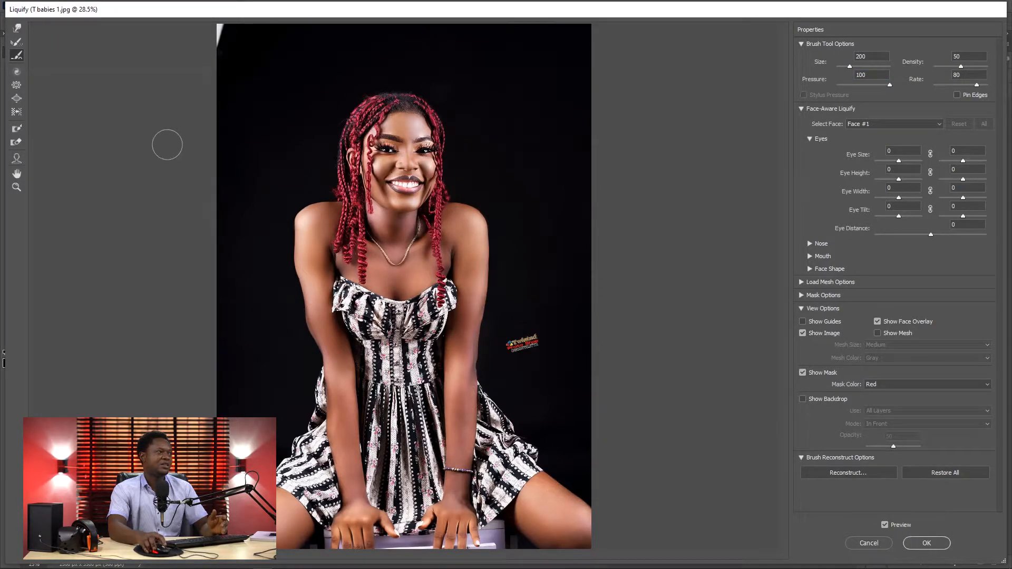
pyautogui.click(17, 28)
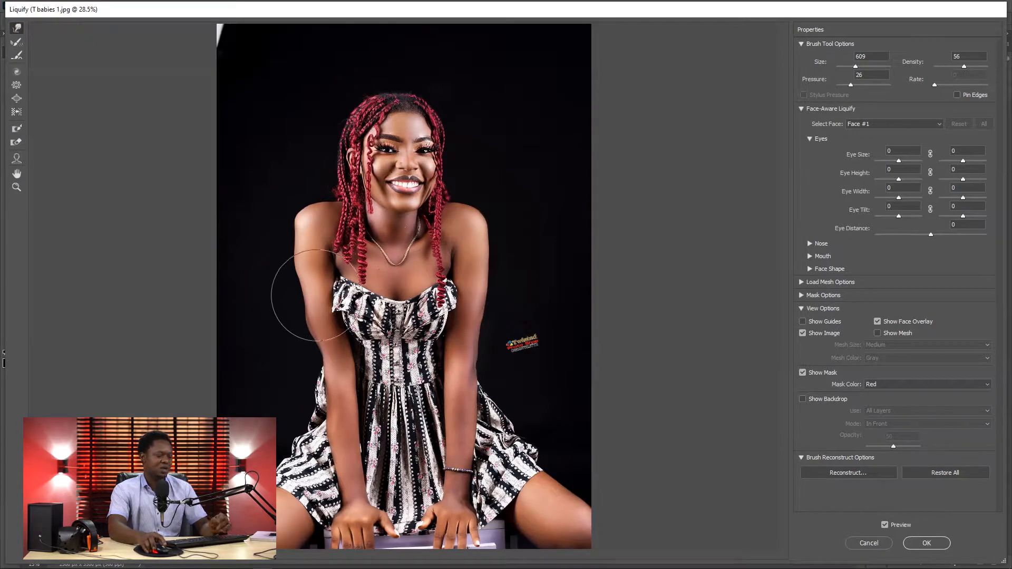
pyautogui.press('[')
pyautogui.press('[')
pyautogui.press('[')
pyautogui.press('[')
pyautogui.press('[')
pyautogui.press('[')
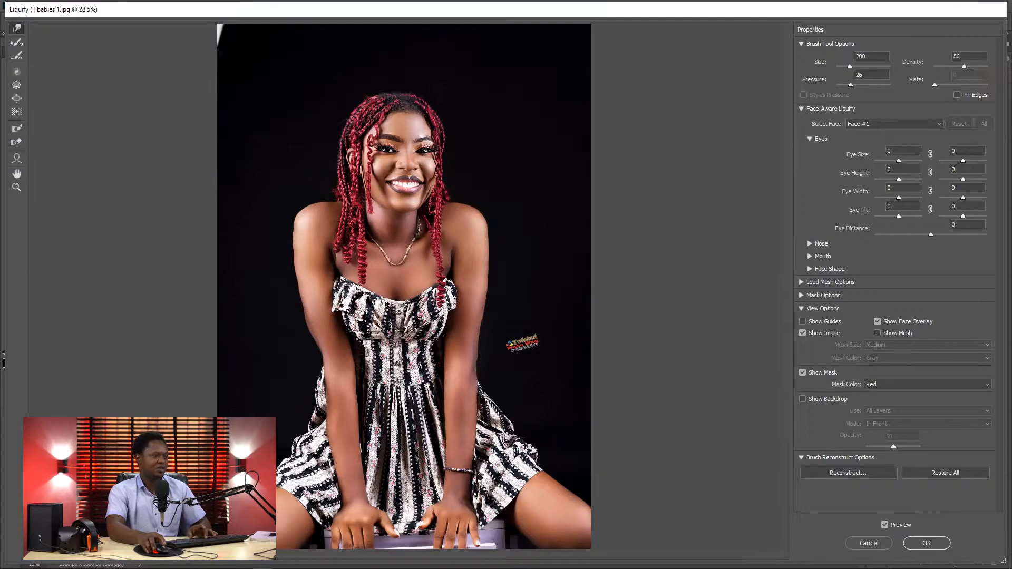
# Step: Smooth the warped outer edge of the shoulder farthest from the watermark with the Smooth tool
pyautogui.scroll(3, 388, 354)
pyautogui.scroll(1, 356, 349)
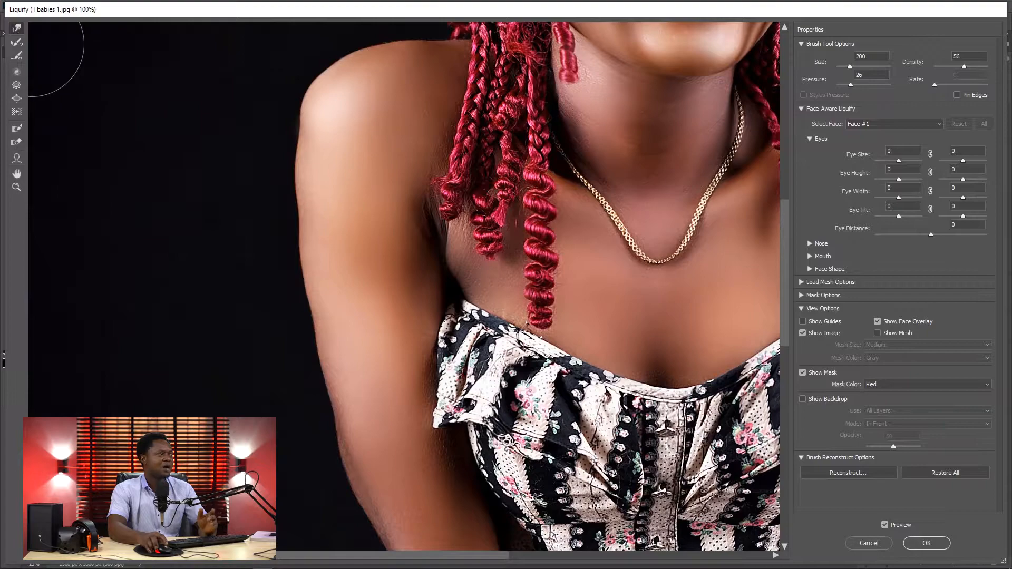
pyautogui.click(16, 57)
pyautogui.moveTo(295, 181)
pyautogui.mouseDown()
pyautogui.moveTo(298, 129)
pyautogui.moveTo(292, 293)
pyautogui.moveTo(309, 373)
pyautogui.moveTo(355, 481)
pyautogui.moveTo(284, 252)
pyautogui.moveTo(295, 126)
pyautogui.moveTo(294, 286)
pyautogui.moveTo(309, 370)
pyautogui.moveTo(342, 450)
pyautogui.moveTo(317, 374)
pyautogui.moveTo(293, 186)
pyautogui.moveTo(296, 125)
pyautogui.moveTo(307, 151)
pyautogui.mouseUp()
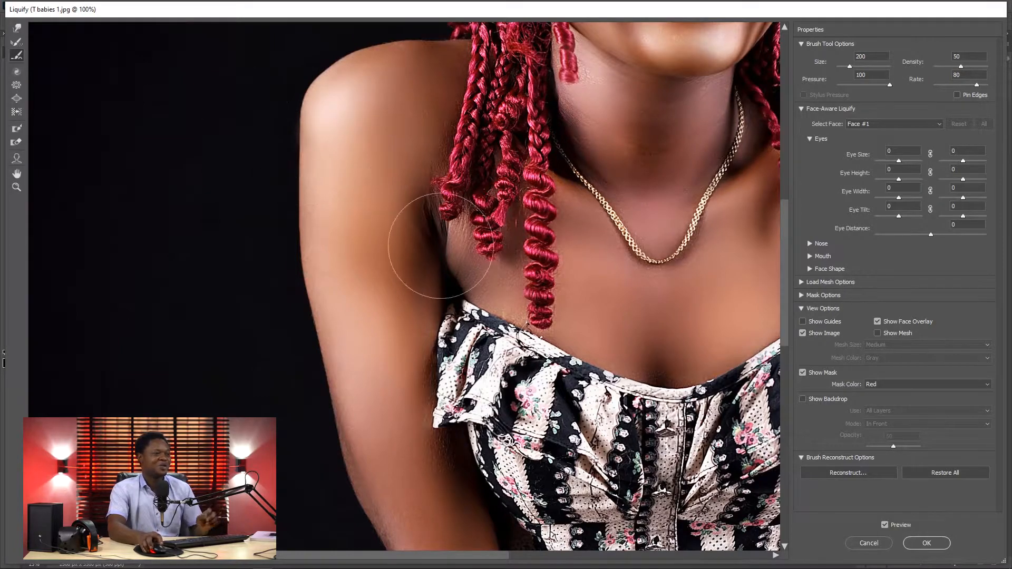
# Step: Push the dress neckline upward on both sides of the chest using the Forward Warp tool at brush size 80
pyautogui.moveTo(515, 292); pyautogui.dragTo(332, 234)
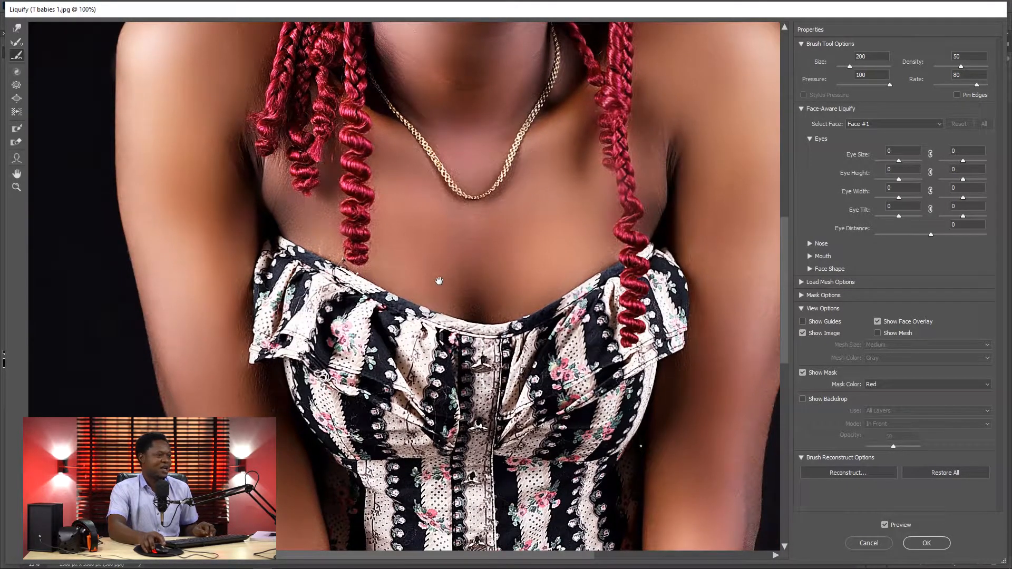
pyautogui.click(17, 27)
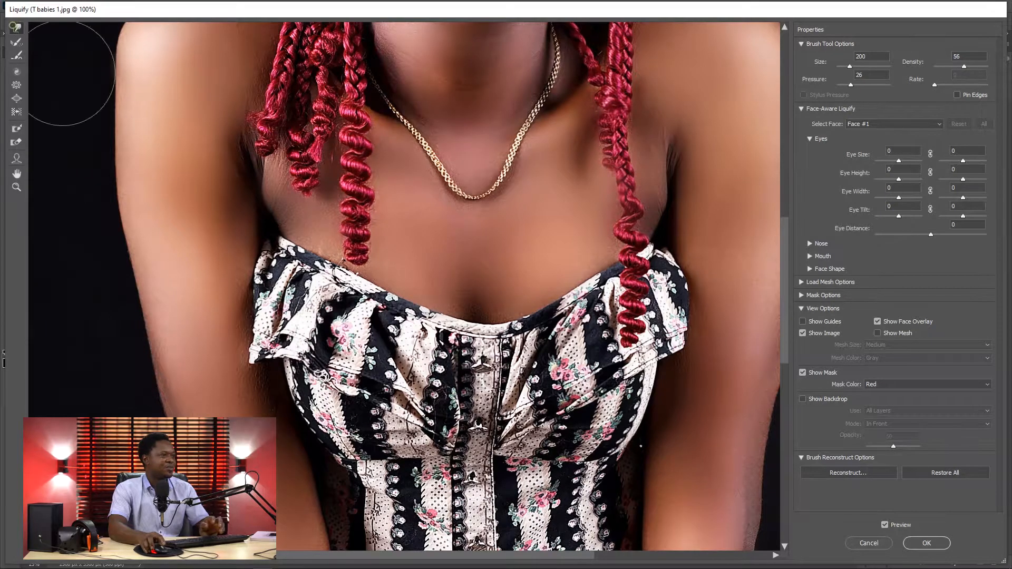
pyautogui.press('[')
pyautogui.press('[')
pyautogui.press('[')
pyautogui.press('[')
pyautogui.press('[')
pyautogui.press('[')
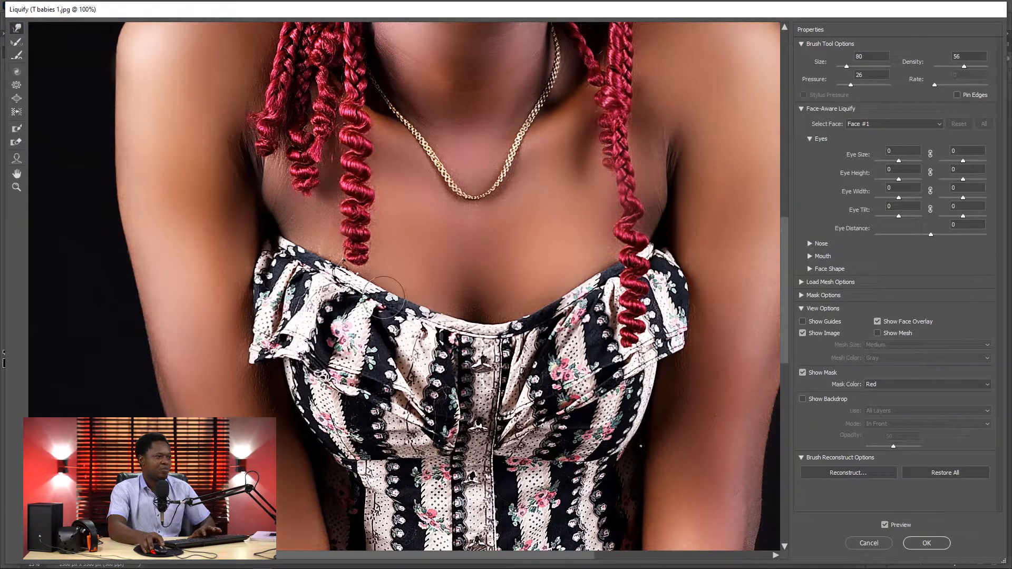
pyautogui.moveTo(383, 297); pyautogui.dragTo(393, 278)
pyautogui.moveTo(418, 309)
pyautogui.mouseDown()
pyautogui.moveTo(465, 326)
pyautogui.moveTo(468, 305)
pyautogui.mouseUp()
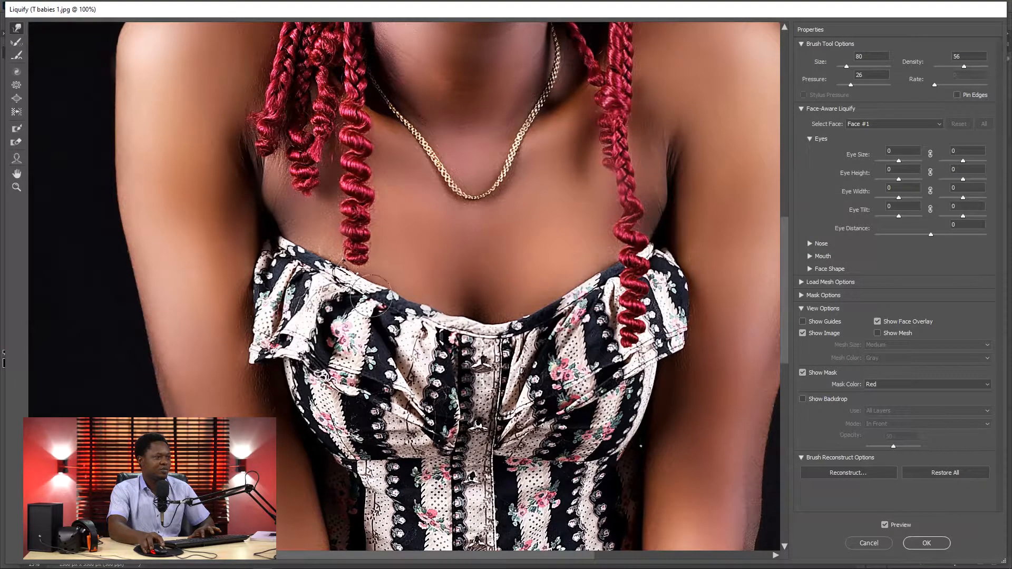
pyautogui.moveTo(362, 286); pyautogui.dragTo(376, 275)
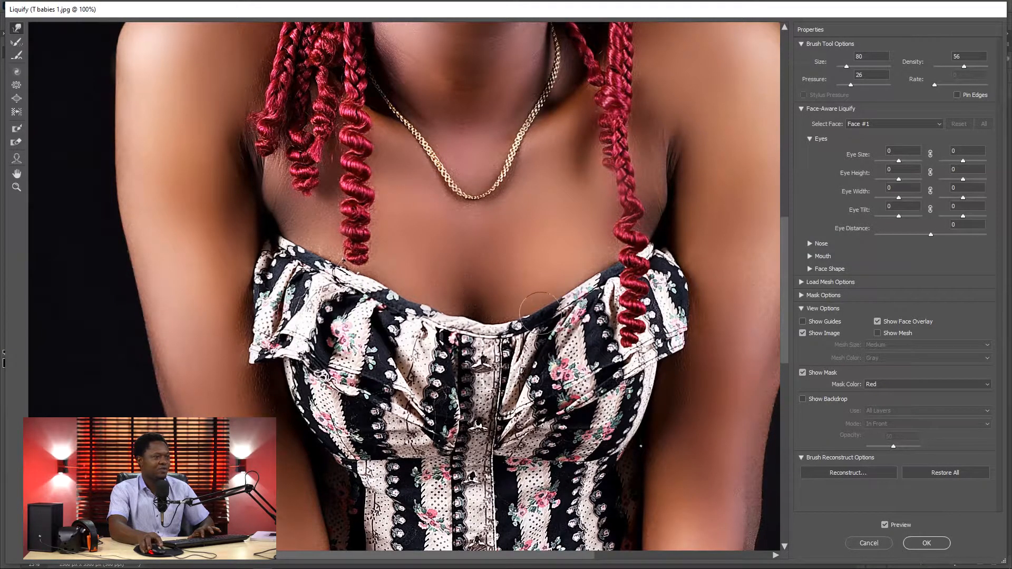
pyautogui.moveTo(540, 314)
pyautogui.mouseDown()
pyautogui.moveTo(521, 302)
pyautogui.moveTo(580, 275)
pyautogui.mouseUp()
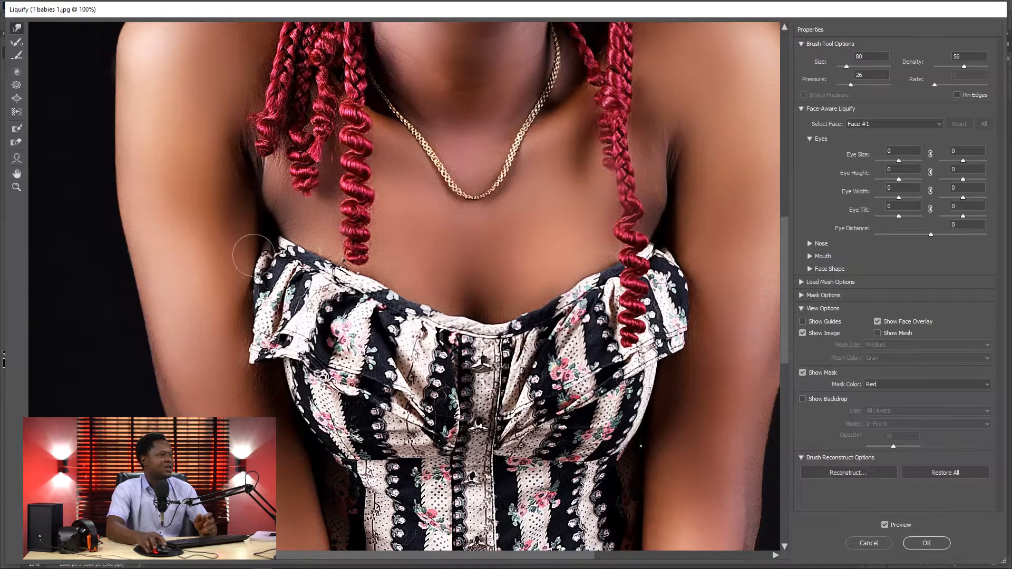
# Step: Configure the Smooth tool with brush size 305, density 60, pressure 100 and rate 68
pyautogui.click(16, 55)
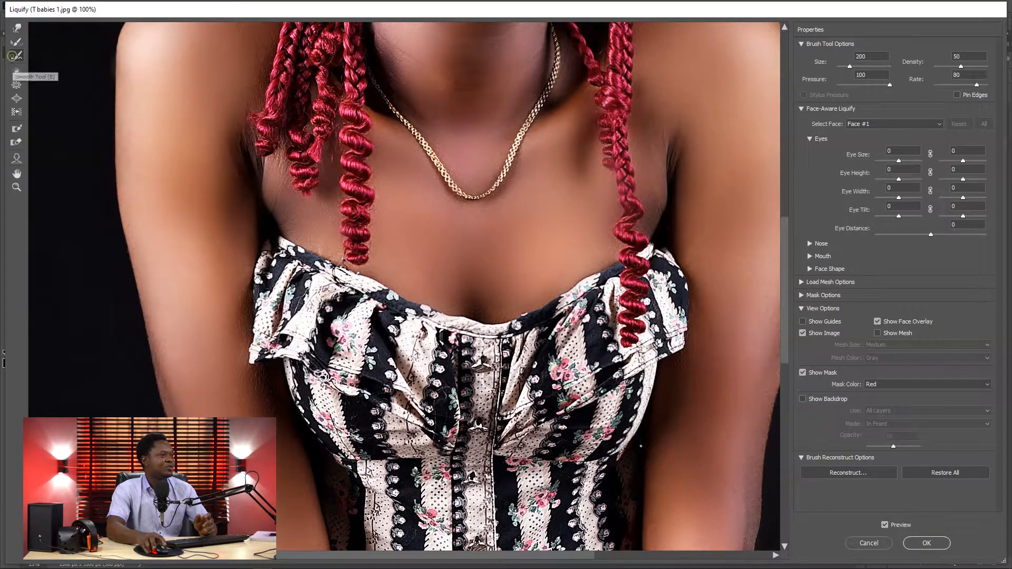
pyautogui.press('[')
pyautogui.press('[')
pyautogui.press('[')
pyautogui.press('[')
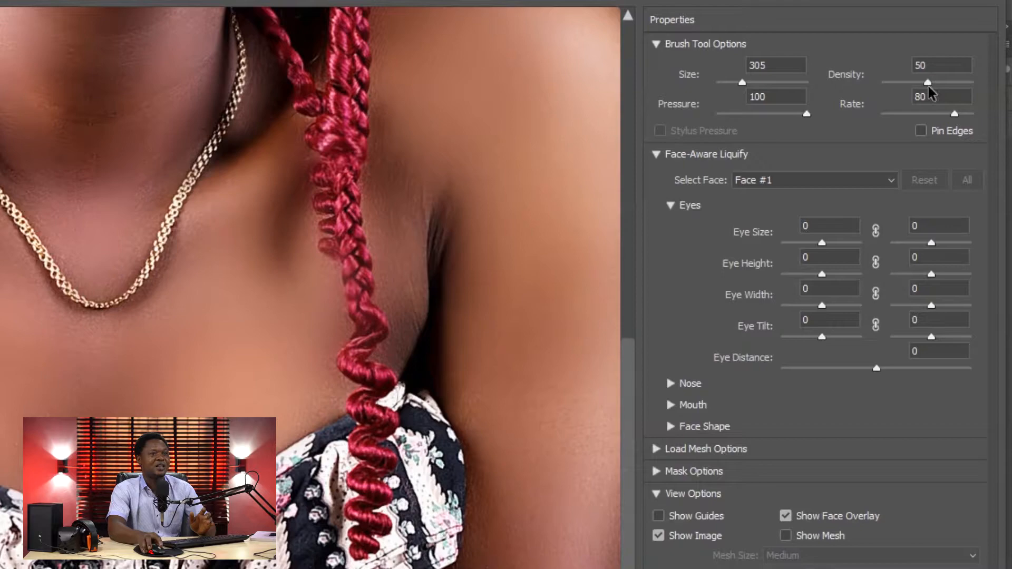
pyautogui.moveTo(929, 85); pyautogui.dragTo(935, 89)
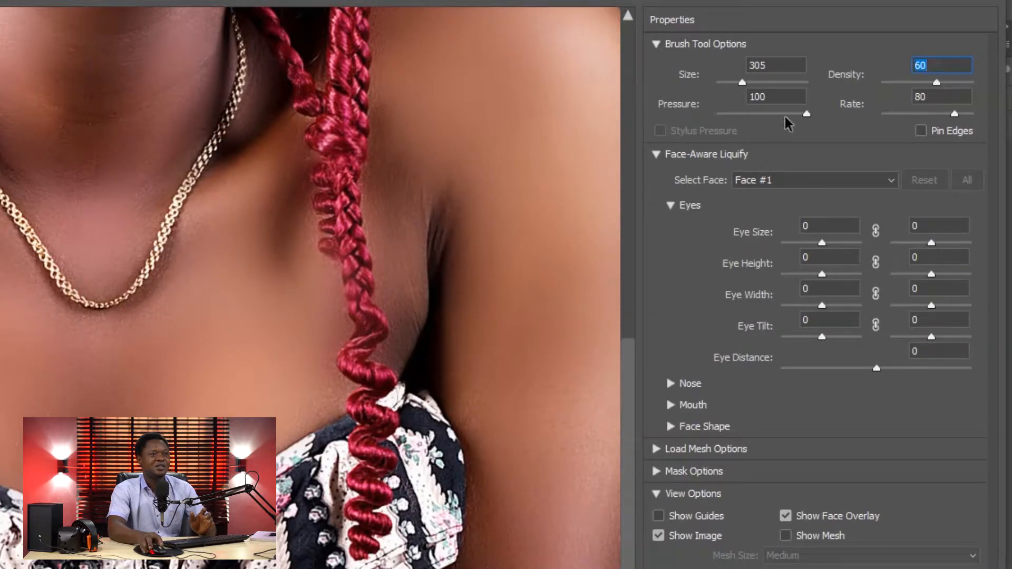
pyautogui.click(806, 114)
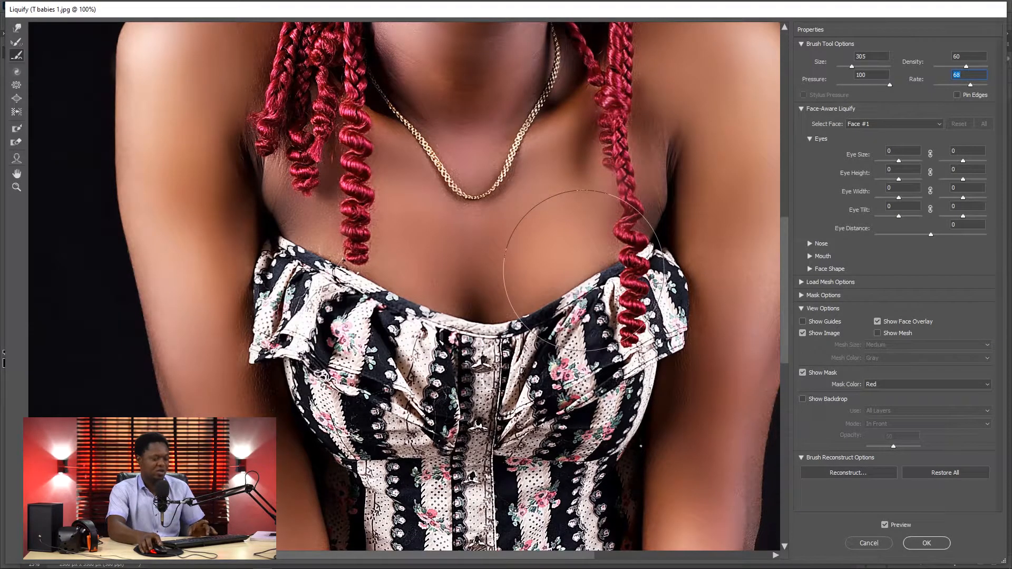
# Step: Choose the Twirl Clockwise tool, reduce its brush size to 1100 and apply it to the woman's face
pyautogui.hotkey('ctrl', '-')
pyautogui.hotkey('ctrl', '-')
pyautogui.hotkey('ctrl', '-')
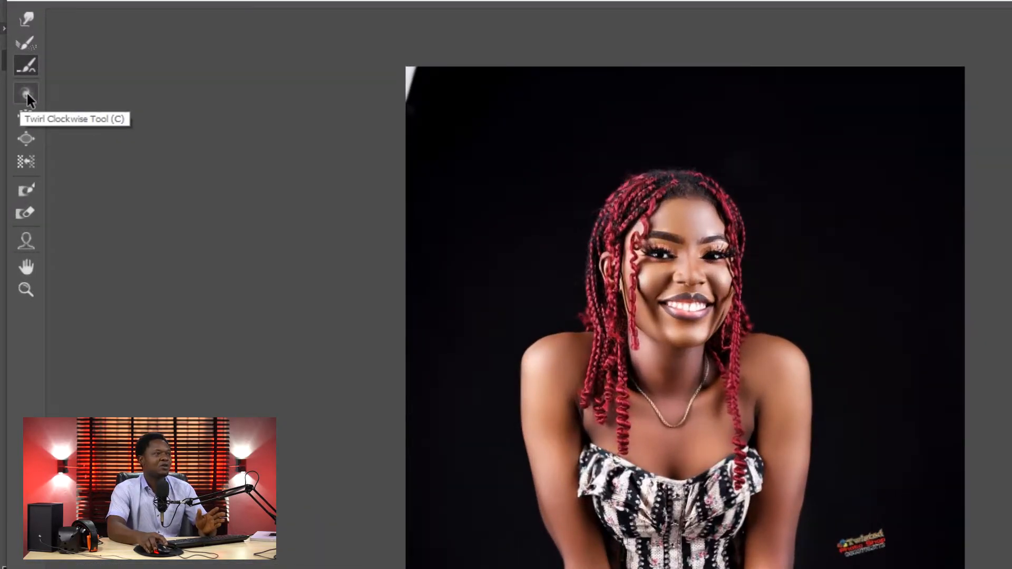
pyautogui.click(26, 91)
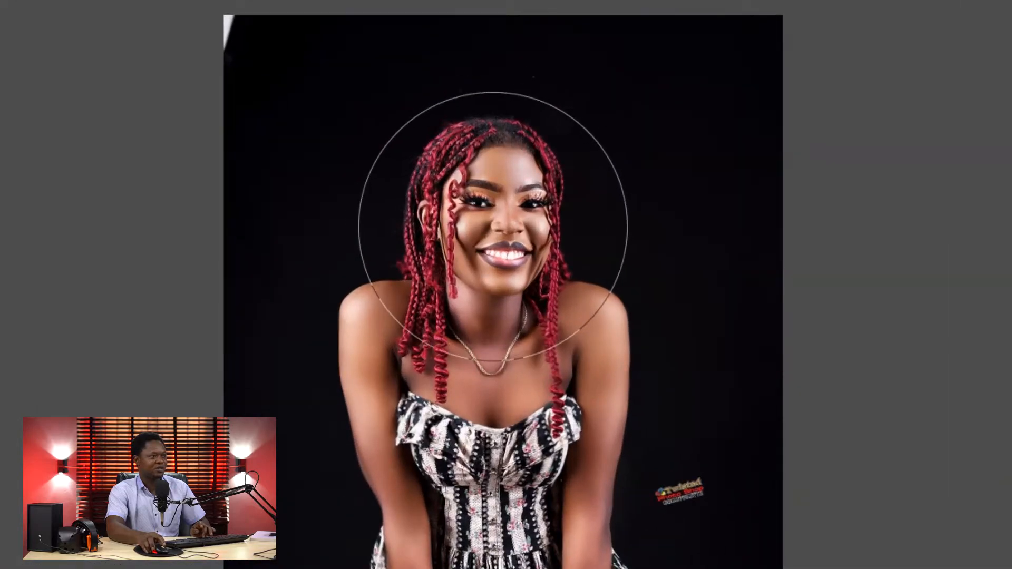
pyautogui.press('[')
pyautogui.press('[')
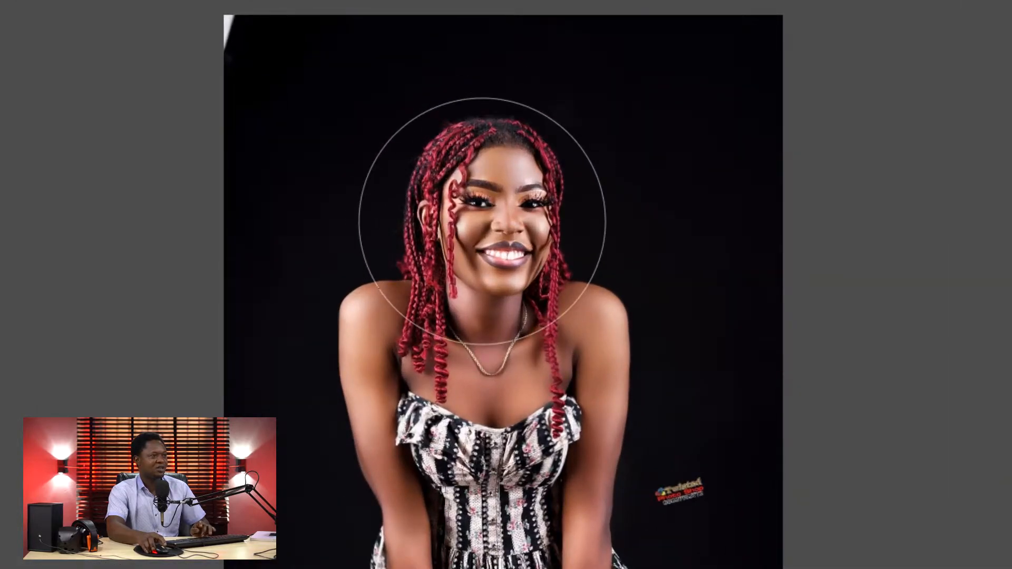
pyautogui.click(484, 221)
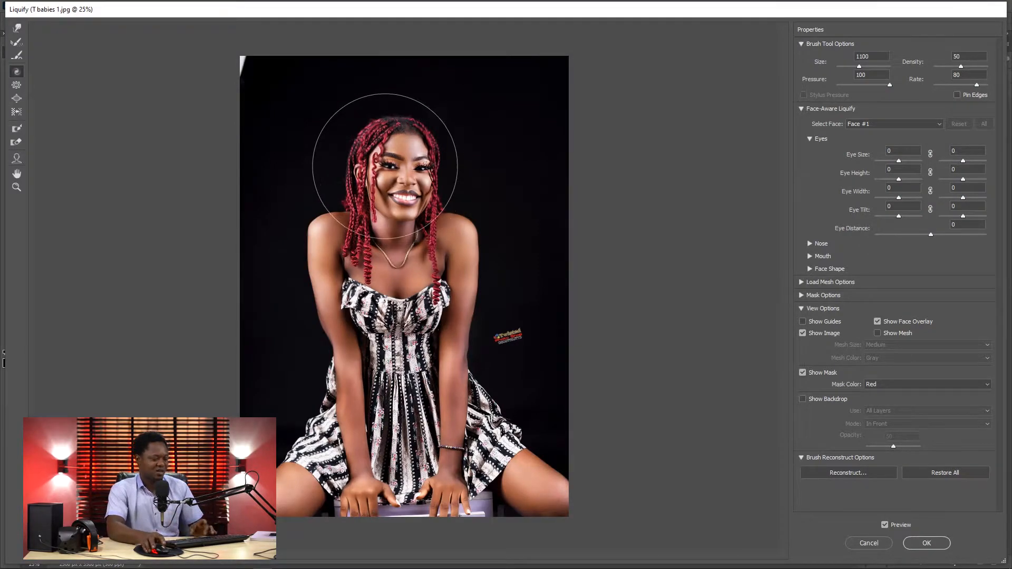
# Step: Try the Twirl Clockwise brush over the woman's head and upper body
pyautogui.hotkey('ctrl', '+')
pyautogui.hotkey('ctrl', '+')
pyautogui.hotkey('ctrl', '+')
pyautogui.moveTo(484, 222); pyautogui.dragTo(489, 407)
pyautogui.moveTo(484, 308); pyautogui.dragTo(489, 352)
pyautogui.scroll(-3, 490, 350)
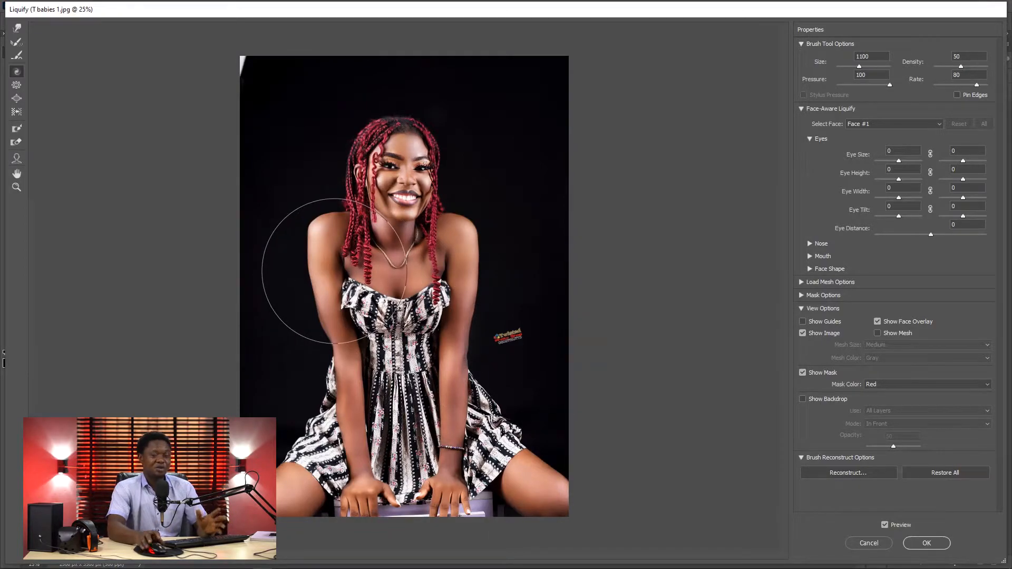
pyautogui.scroll(2, 333, 274)
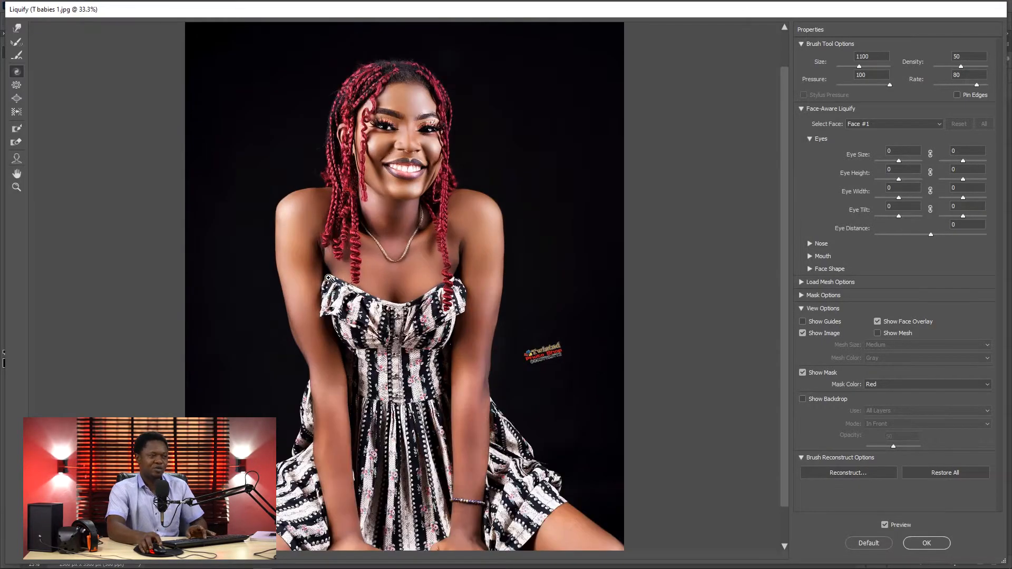
# Step: Choose the Pucker tool and reduce its brush size to 175 for working on the woman's face
pyautogui.scroll(-1, 524, 341)
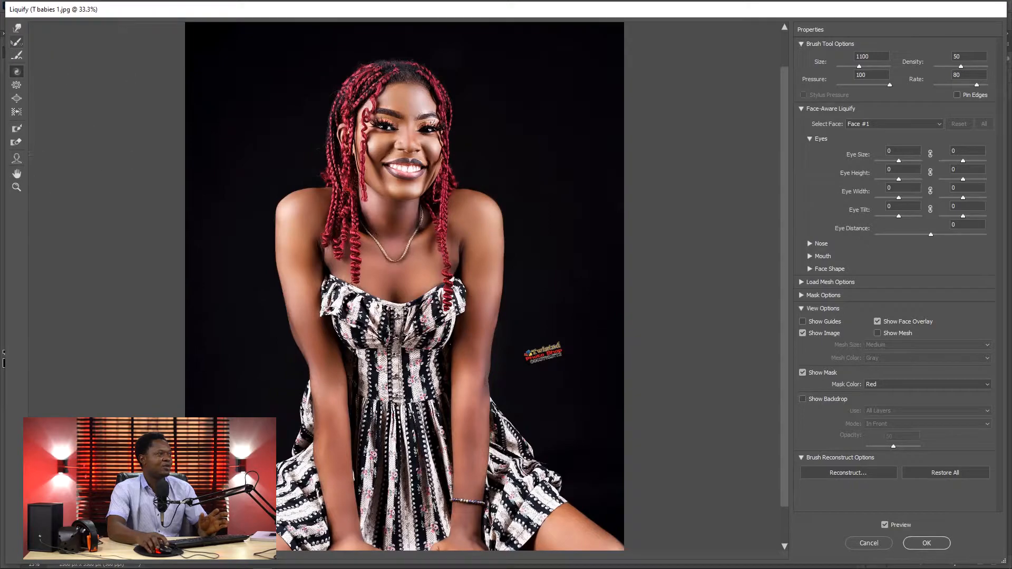
pyautogui.click(16, 44)
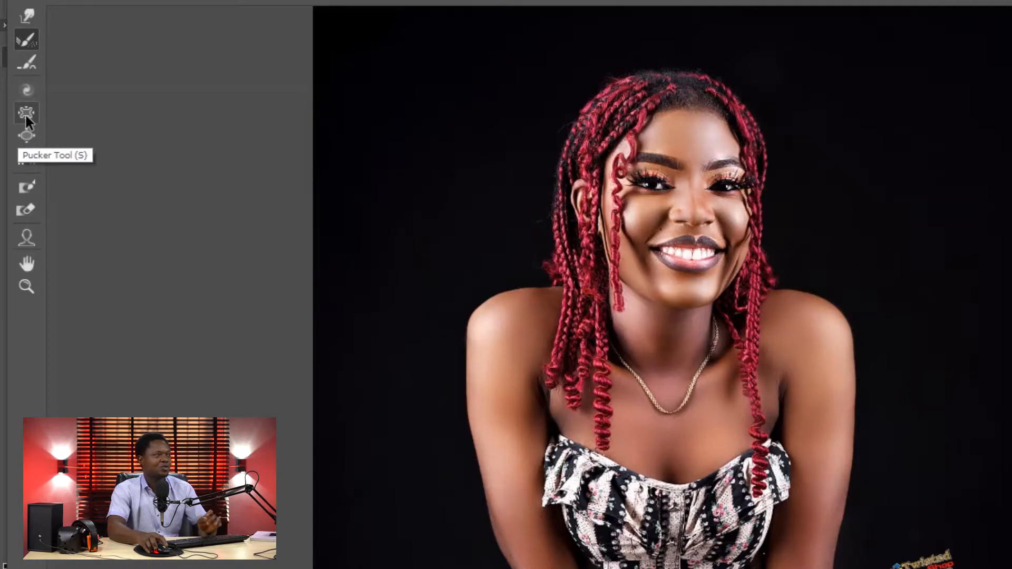
pyautogui.click(24, 113)
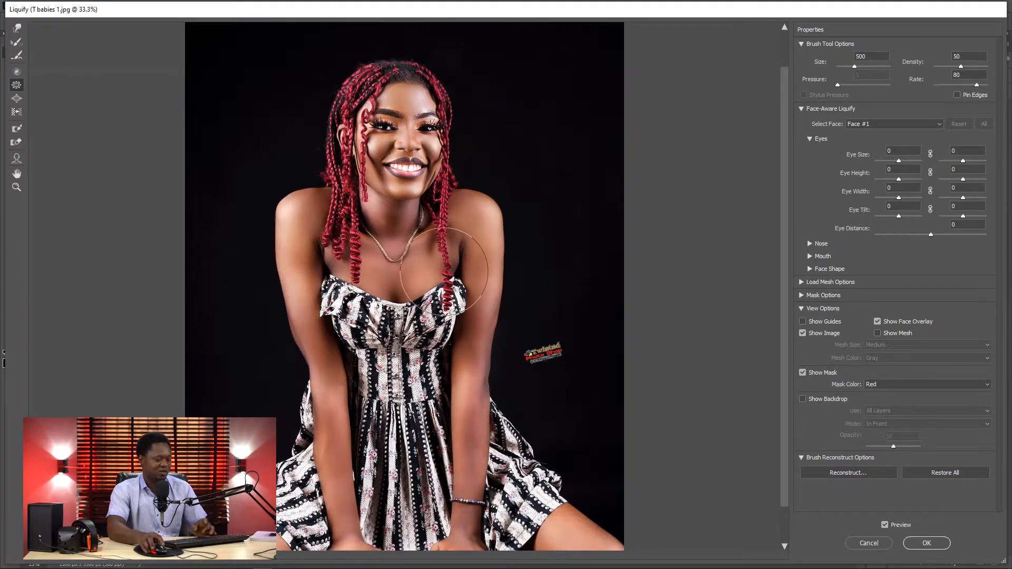
pyautogui.hotkey('ctrl', '+')
pyautogui.moveTo(447, 216); pyautogui.dragTo(446, 336)
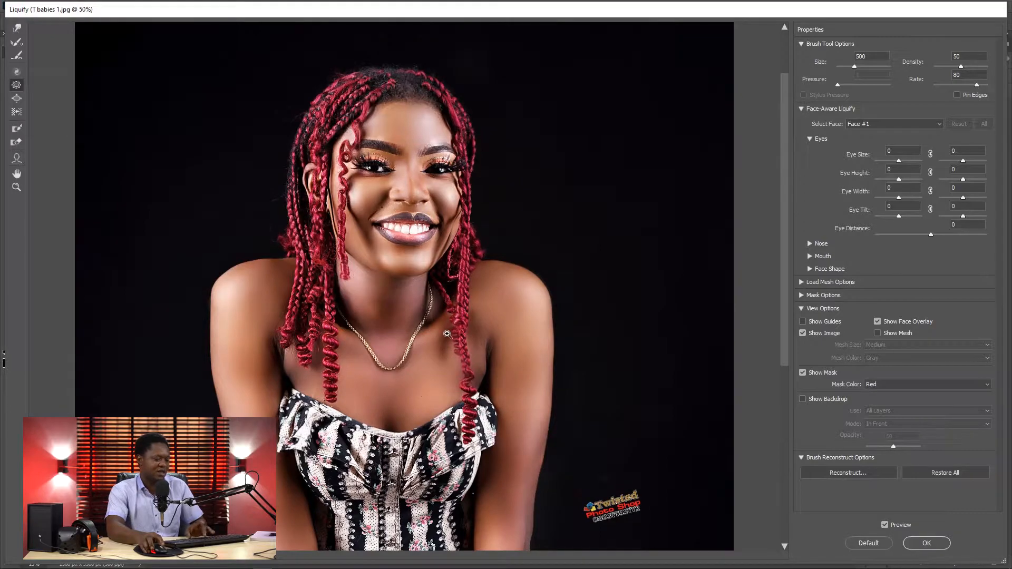
pyautogui.hotkey('ctrl', '+')
pyautogui.moveTo(445, 231); pyautogui.dragTo(464, 263)
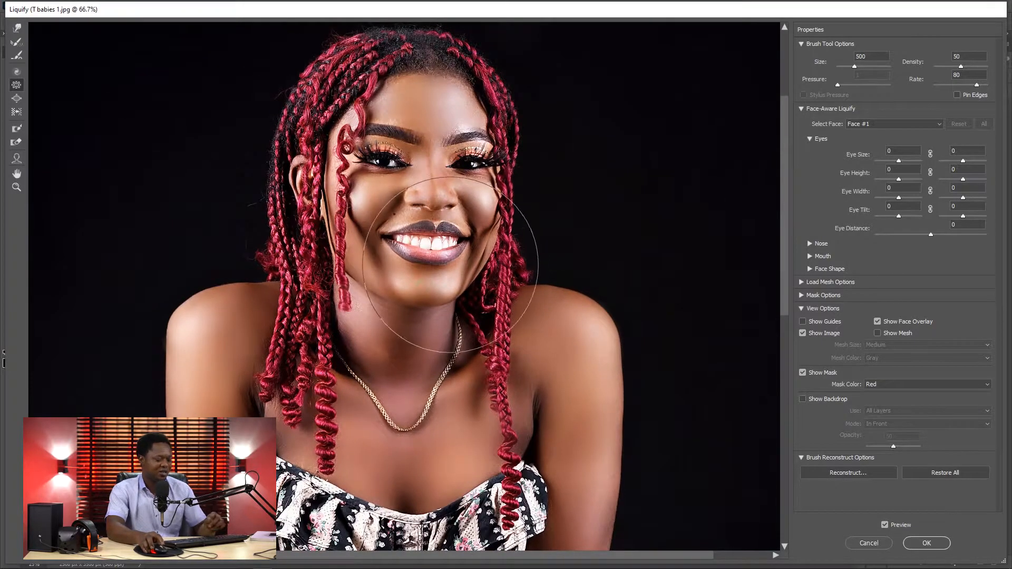
pyautogui.press('[')
pyautogui.press('[')
pyautogui.press('[')
pyautogui.press('[')
pyautogui.press('[')
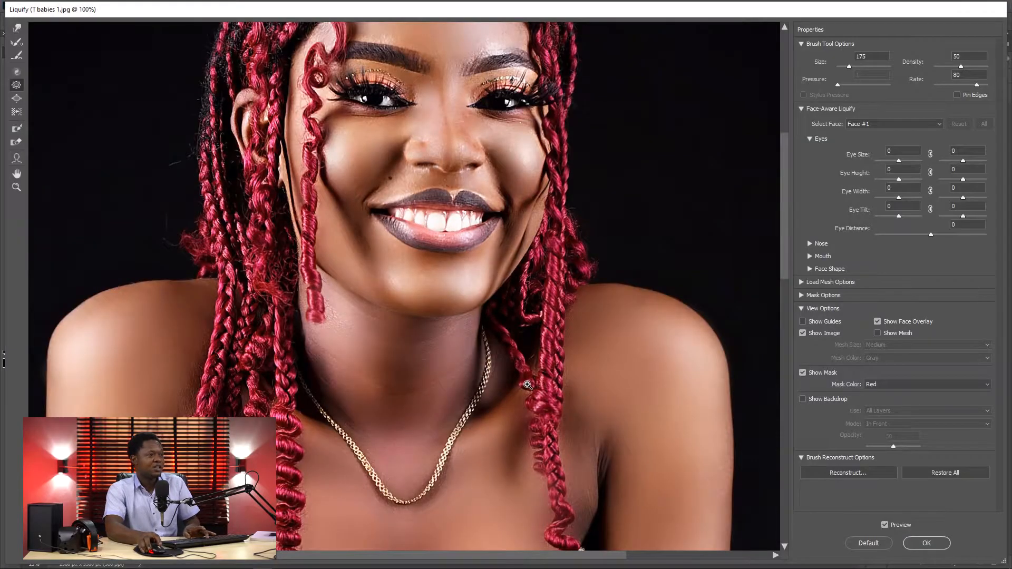
# Step: Enlarge the Pucker brush to 500 and apply it to both sides of the dress bust
pyautogui.keyDown('alt'); pyautogui.click(527, 385); pyautogui.keyUp('alt')
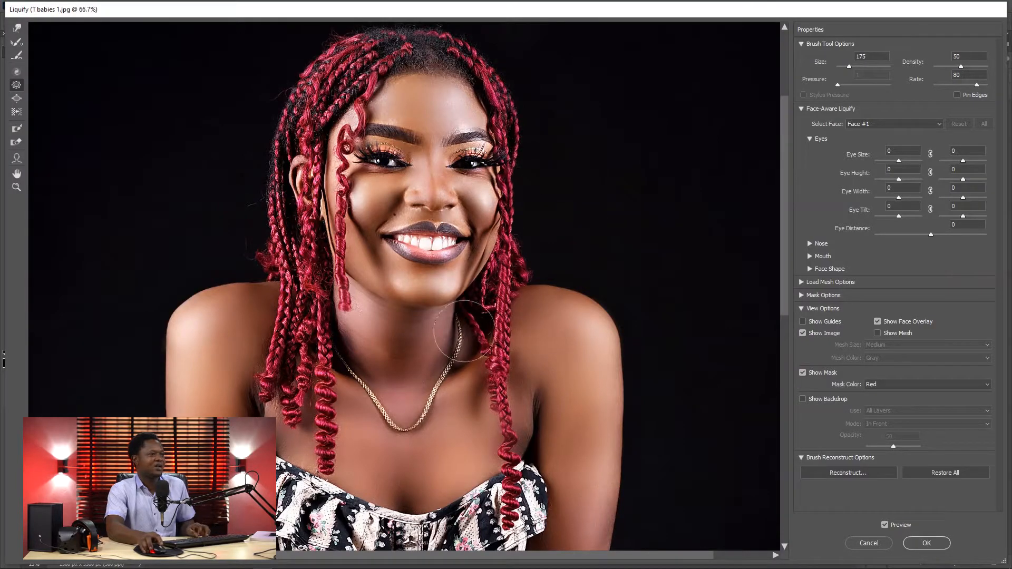
pyautogui.moveTo(464, 373); pyautogui.dragTo(509, 303)
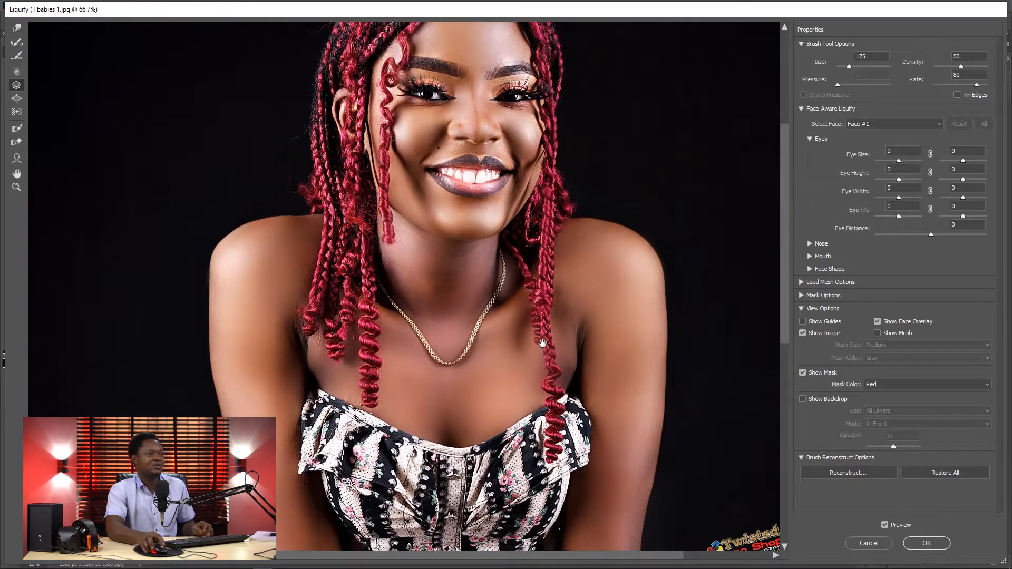
pyautogui.keyDown('alt'); pyautogui.click(565, 420); pyautogui.keyUp('alt')
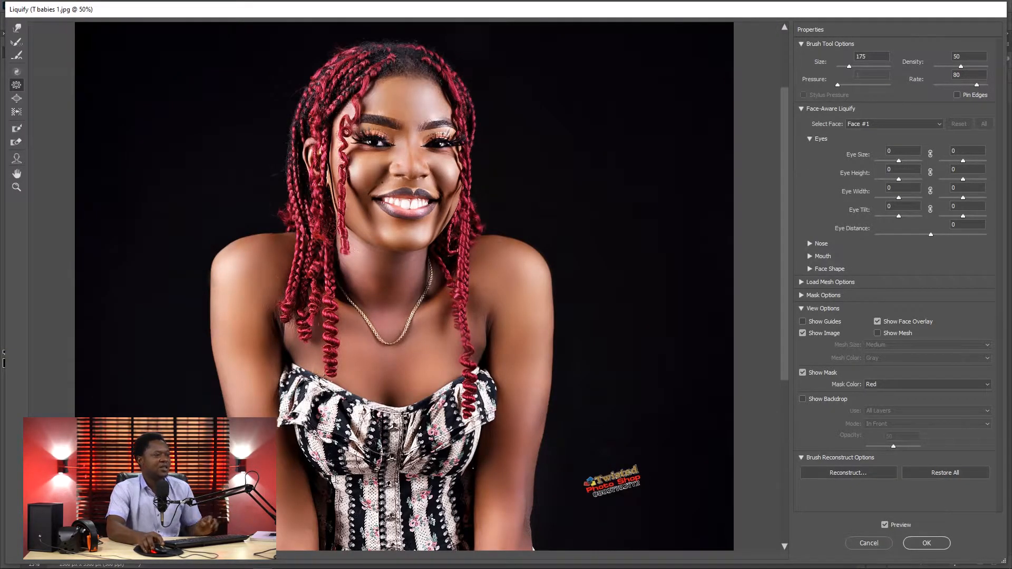
pyautogui.scroll(-3, 422, 314)
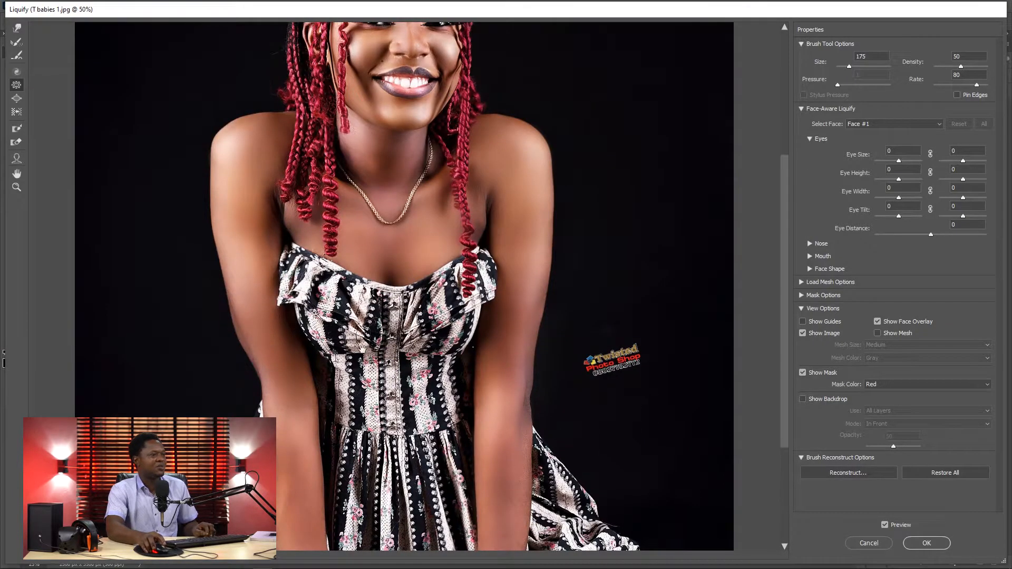
pyautogui.press(']')
pyautogui.press(']')
pyautogui.press(']')
pyautogui.press(']')
pyautogui.press(']')
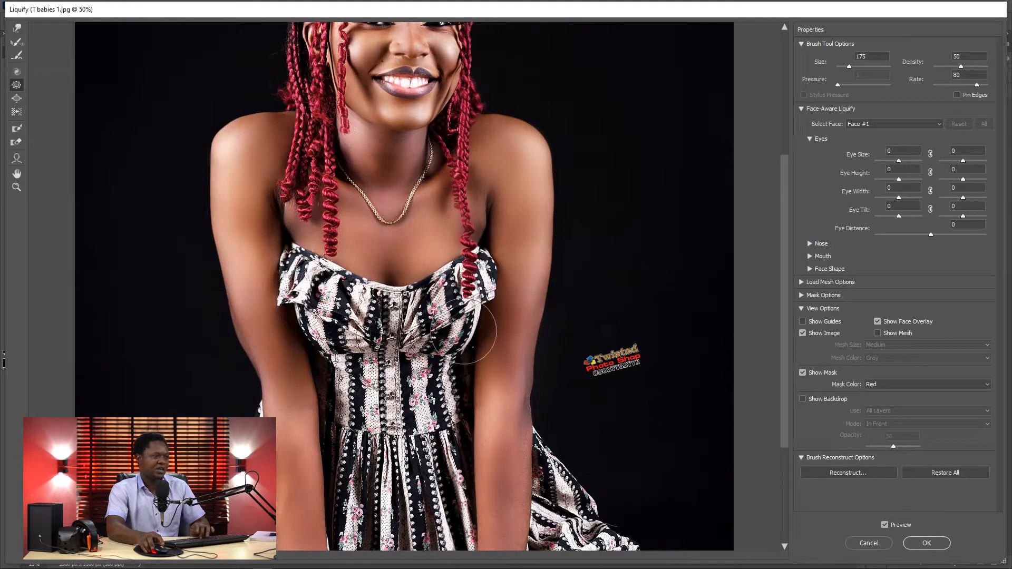
pyautogui.click(434, 302)
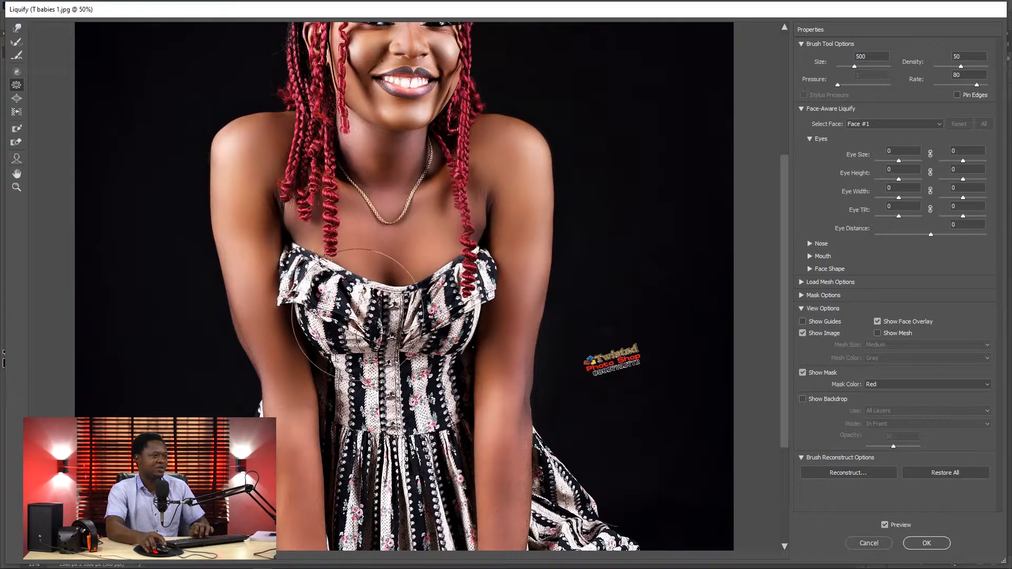
pyautogui.click(327, 307)
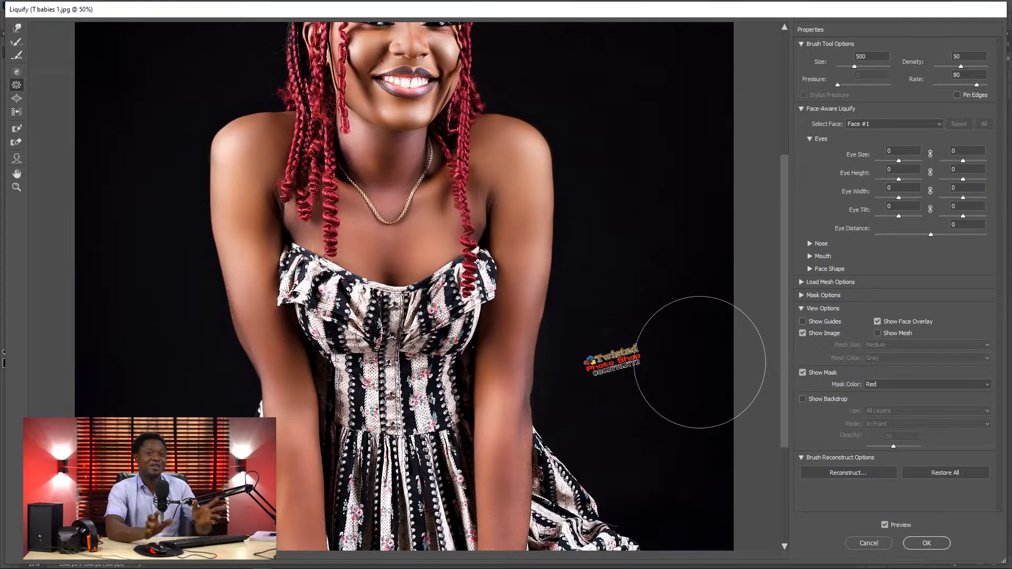
# Step: Restore the puckered dress bust with the Reconstruct tool at brush size 507
pyautogui.hotkey('ctrl', '-')
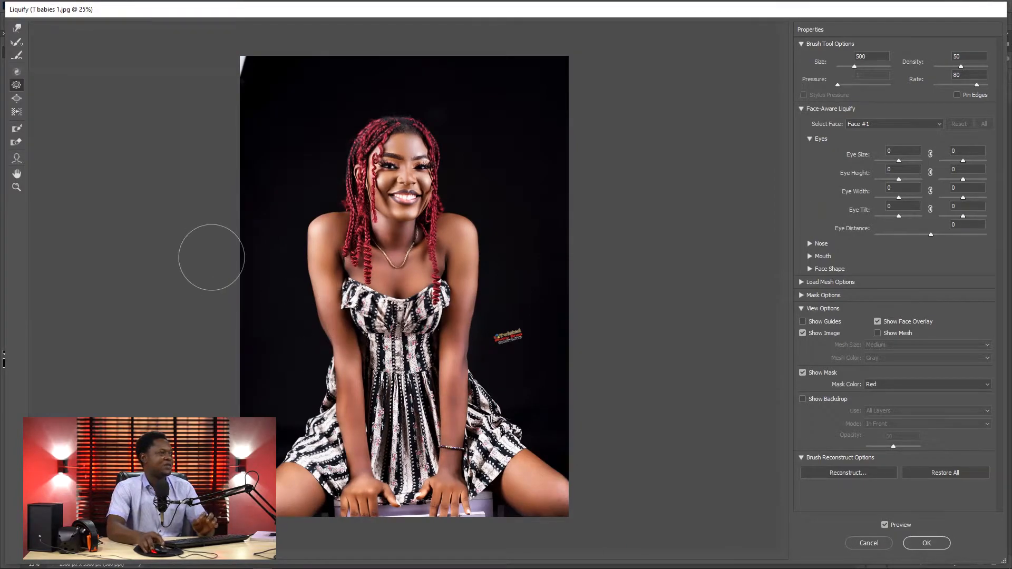
pyautogui.click(16, 42)
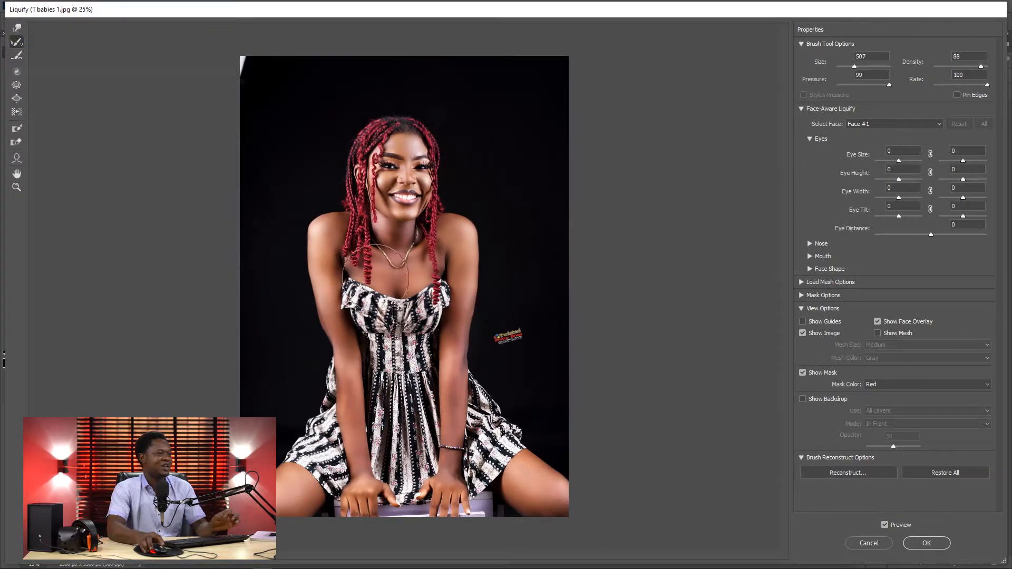
pyautogui.moveTo(359, 318)
pyautogui.mouseDown()
pyautogui.moveTo(352, 284)
pyautogui.moveTo(376, 318)
pyautogui.moveTo(447, 283)
pyautogui.moveTo(409, 323)
pyautogui.moveTo(358, 333)
pyautogui.moveTo(371, 305)
pyautogui.mouseUp()
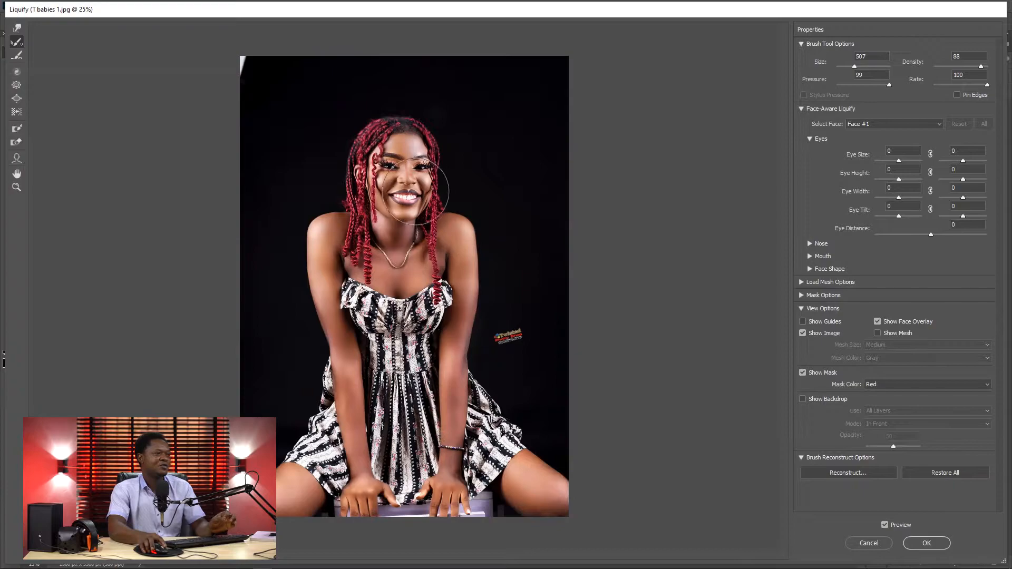
pyautogui.hotkey('ctrl', '+')
pyautogui.hotkey('ctrl', '+')
pyautogui.hotkey('ctrl', '+')
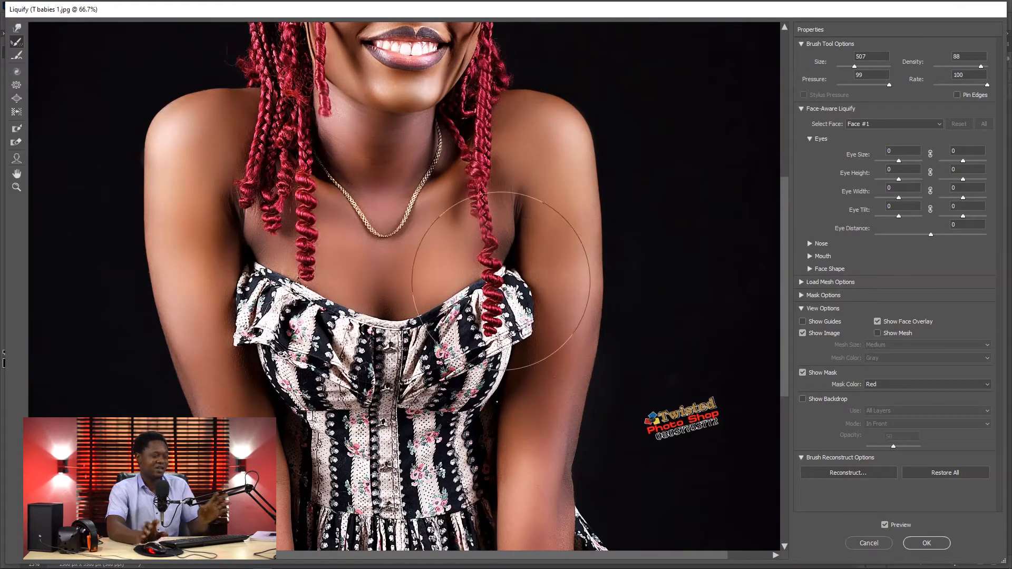
pyautogui.hotkey('ctrl', '-')
pyautogui.hotkey('ctrl', '-')
pyautogui.hotkey('ctrl', '-')
pyautogui.hotkey('ctrl', '-')
pyautogui.hotkey('ctrl', '-')
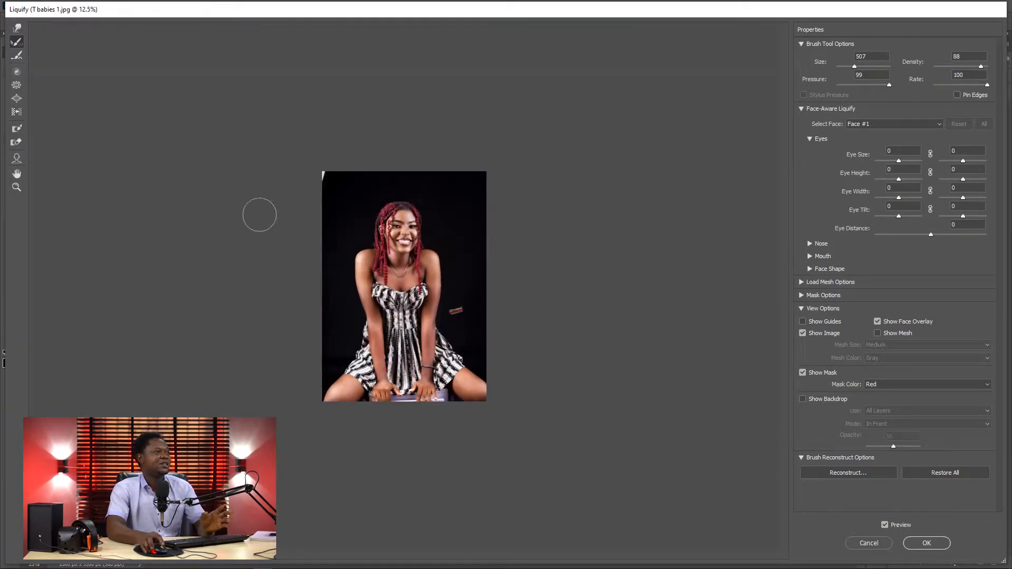
# Step: Expand both sides of the dress bust using the Bloat tool at brush size 800
pyautogui.hotkey('ctrl', '+')
pyautogui.hotkey('ctrl', '+')
pyautogui.hotkey('ctrl', '+')
pyautogui.hotkey('ctrl', '+')
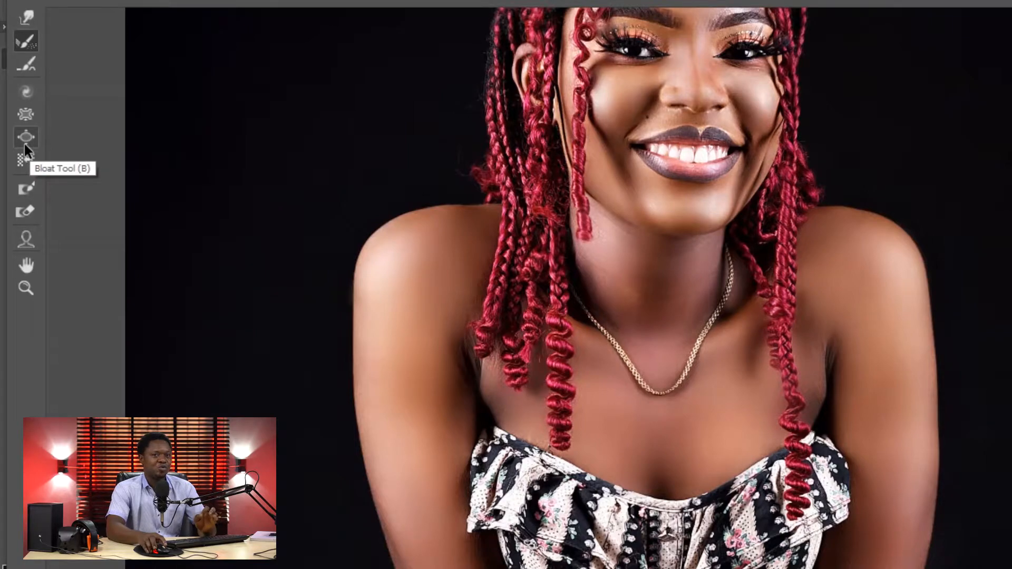
pyautogui.click(24, 142)
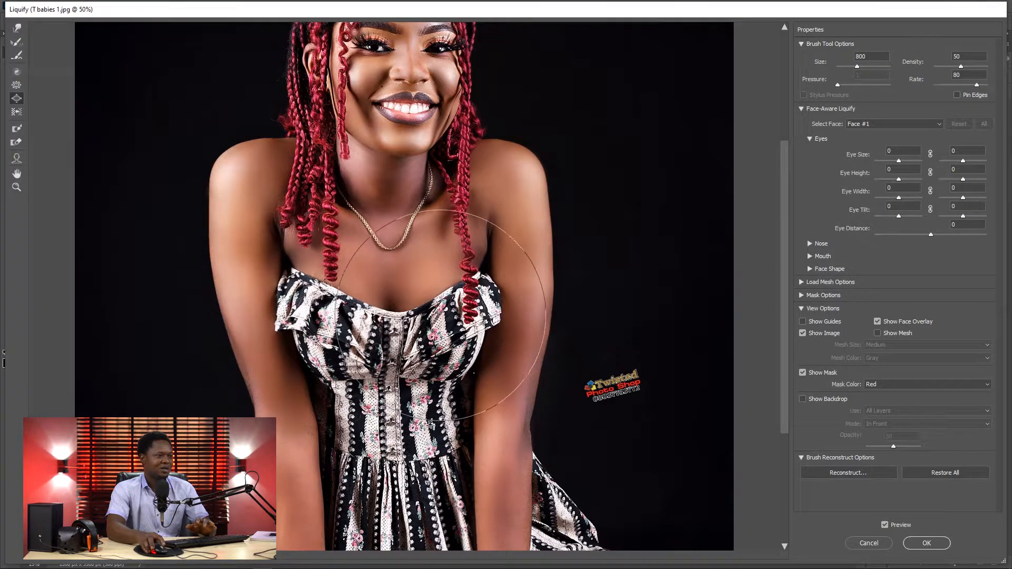
pyautogui.click(452, 314)
pyautogui.click(328, 335)
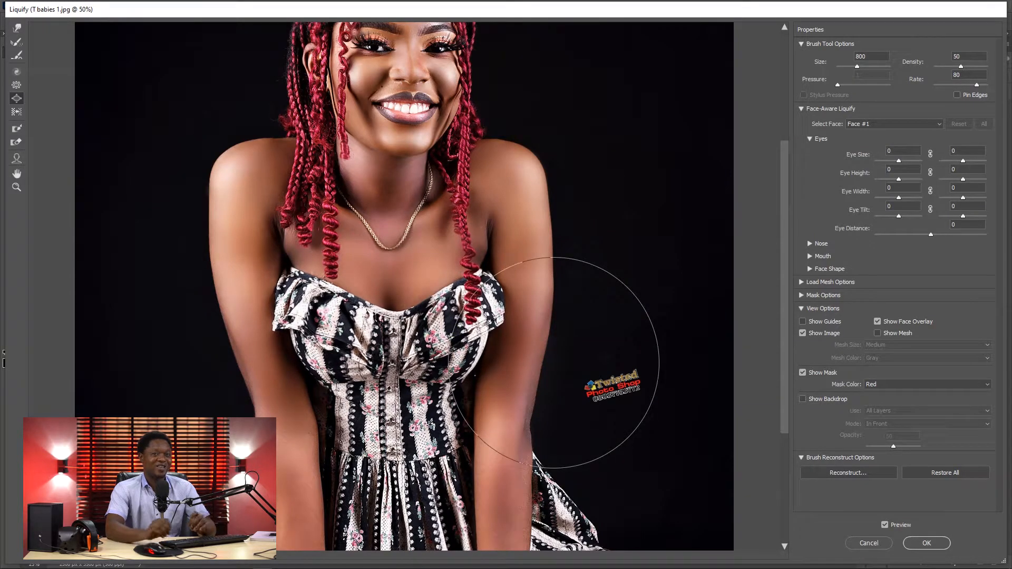
pyautogui.scroll(-2, 554, 362)
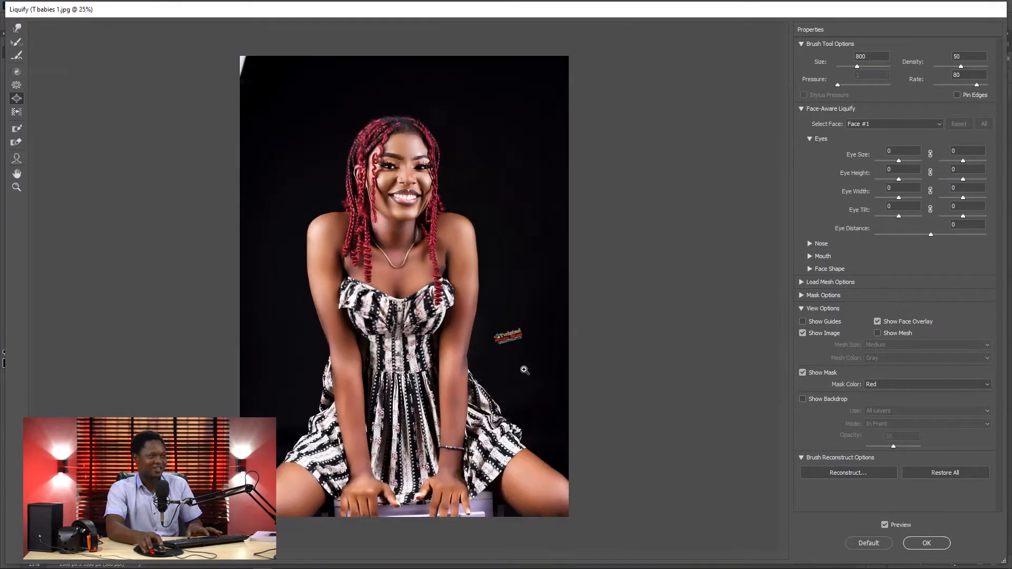
pyautogui.scroll(3, 508, 362)
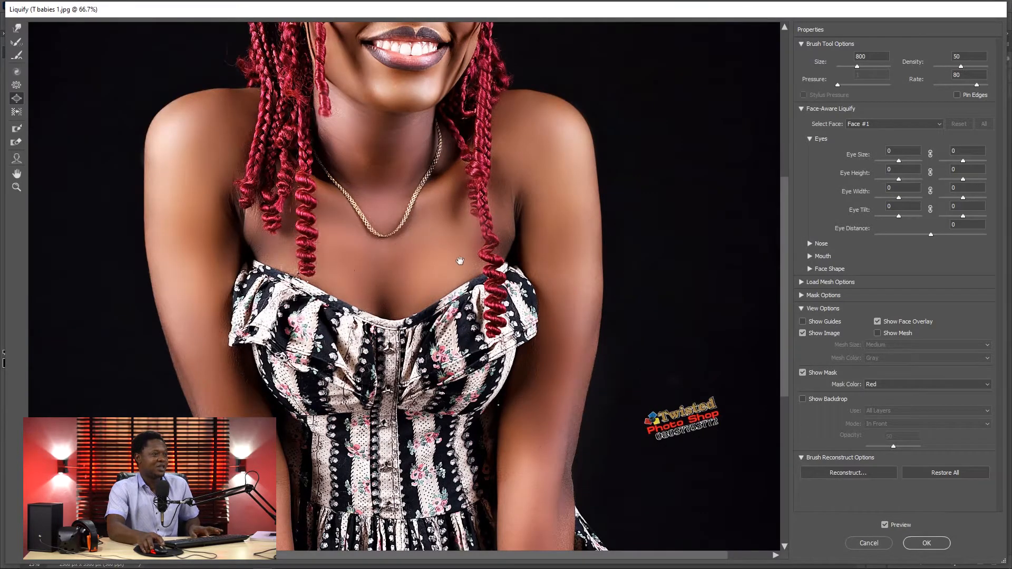
# Step: Reduce the Bloat brush size to 300 for working around the woman's face
pyautogui.scroll(4, 479, 358)
pyautogui.press('[')
pyautogui.press('[')
pyautogui.press('[')
pyautogui.press('[')
pyautogui.press('[')
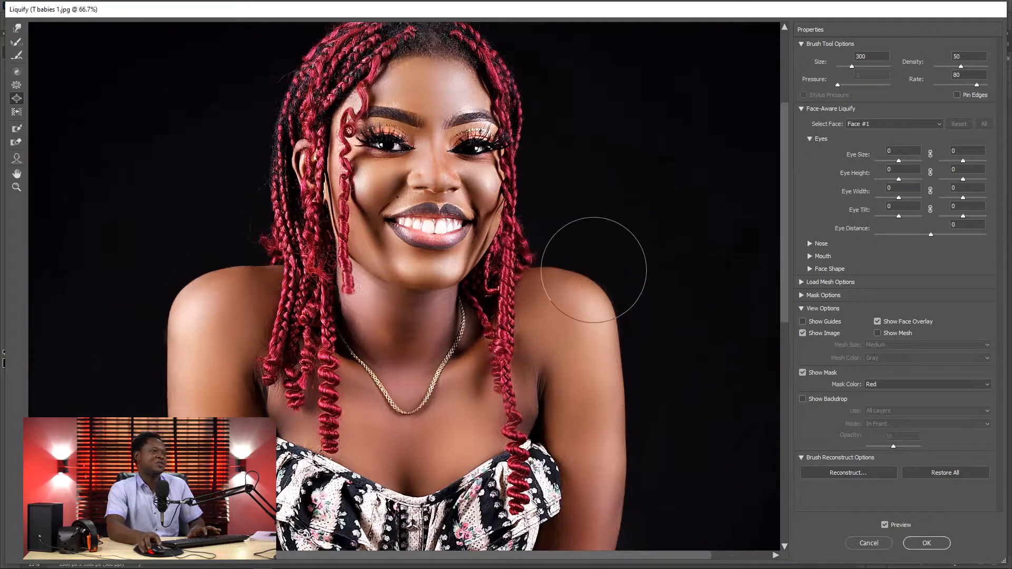
# Step: Try the Push Left tool at brush size 900 over the woman's face
pyautogui.hotkey('ctrl', '-')
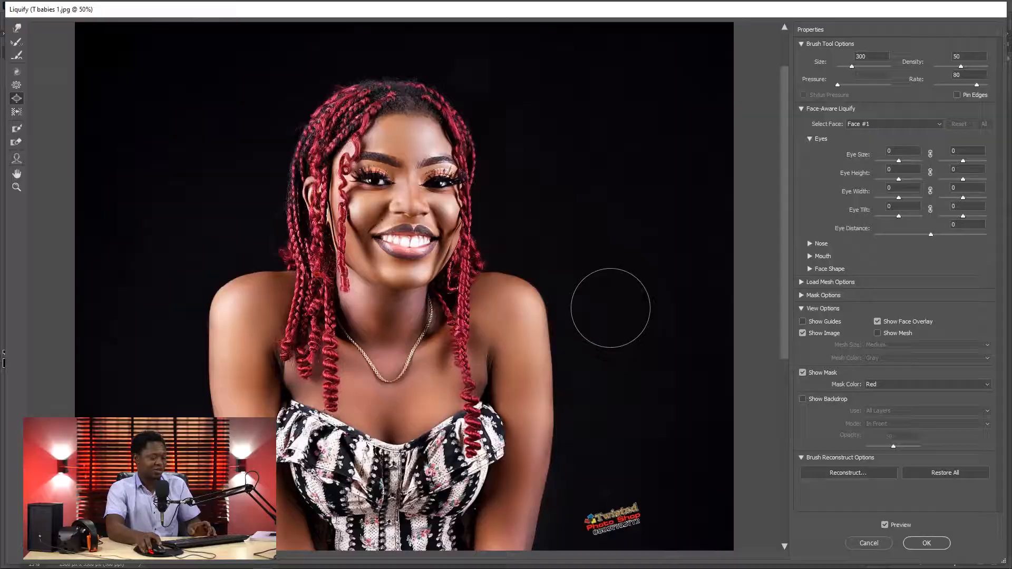
pyautogui.hotkey('ctrl', '-')
pyautogui.hotkey('ctrl', '-')
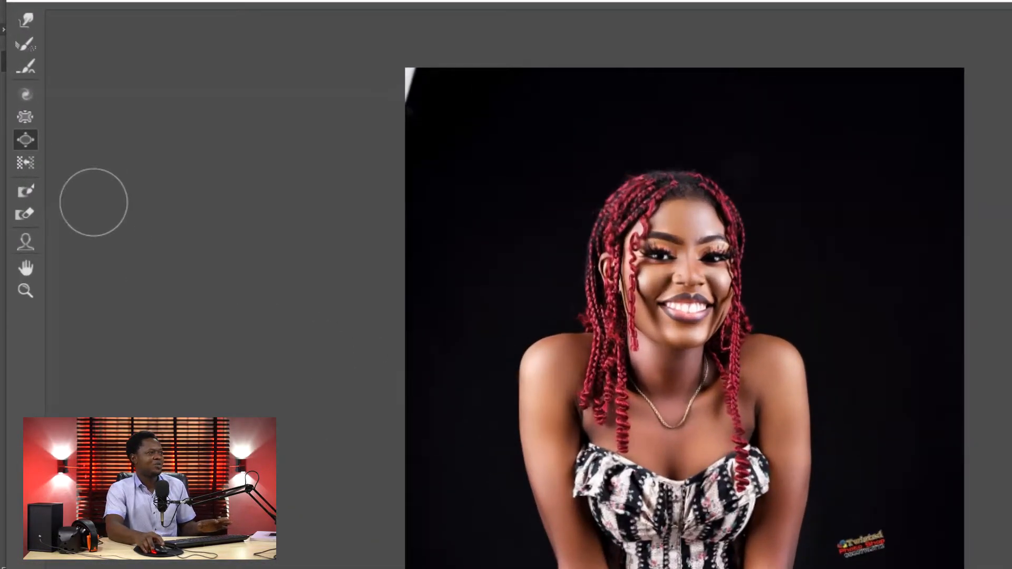
pyautogui.click(27, 162)
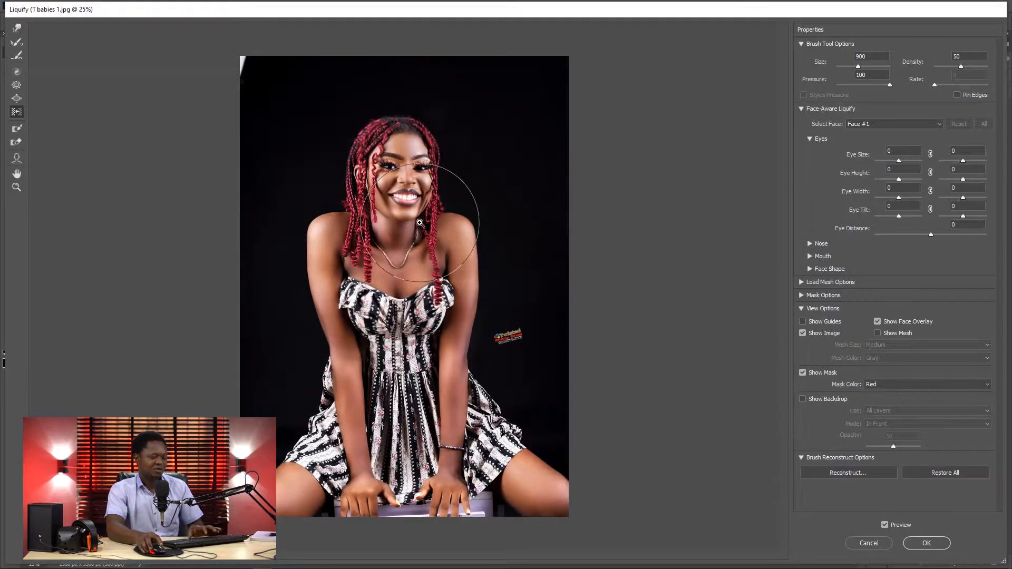
pyautogui.hotkey('ctrl', '+')
pyautogui.scroll(3, 462, 324)
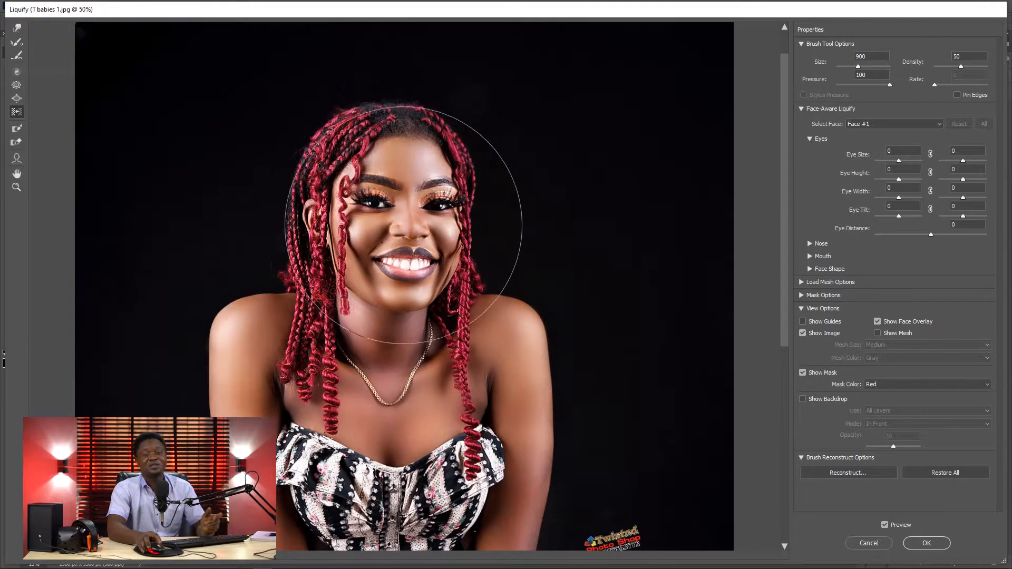
pyautogui.moveTo(396, 223)
pyautogui.mouseDown()
pyautogui.moveTo(408, 217)
pyautogui.moveTo(382, 226)
pyautogui.moveTo(401, 227)
pyautogui.mouseUp()
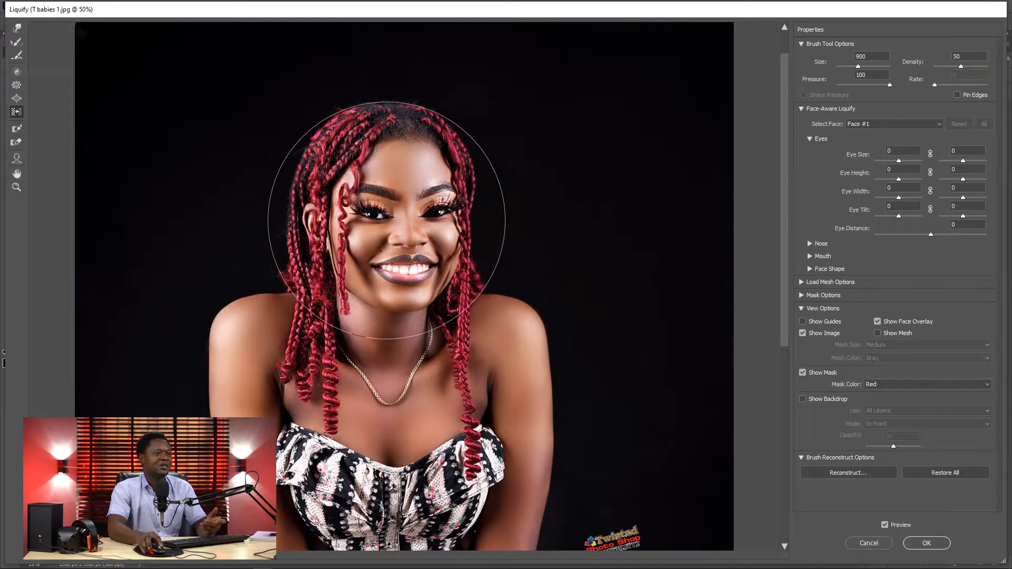
pyautogui.moveTo(386, 220)
pyautogui.mouseDown()
pyautogui.moveTo(390, 203)
pyautogui.moveTo(394, 225)
pyautogui.mouseUp()
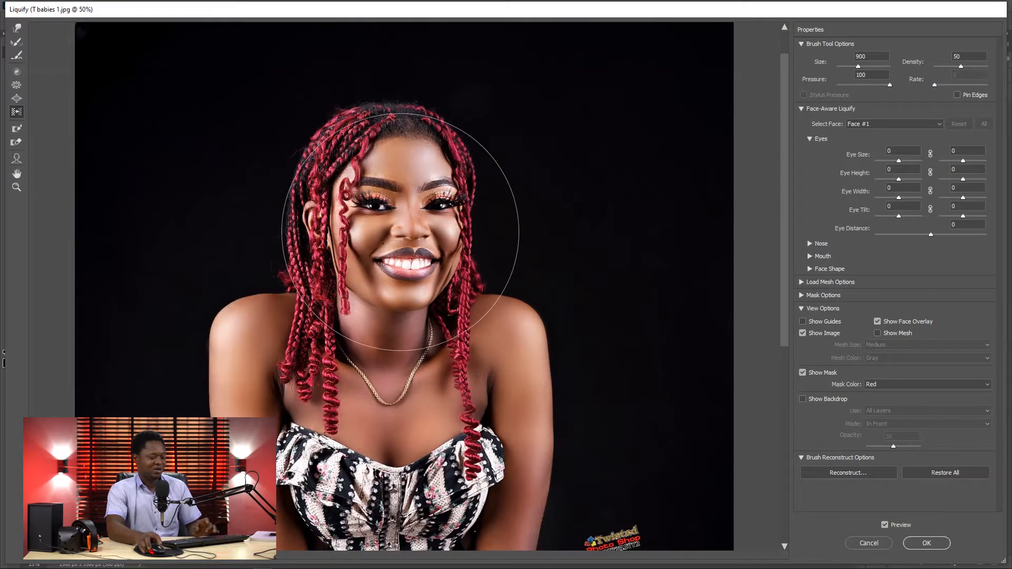
# Step: Toggle the Liquify preview off and on to compare the reshaped portrait with the original
pyautogui.hotkey('ctrl', '-')
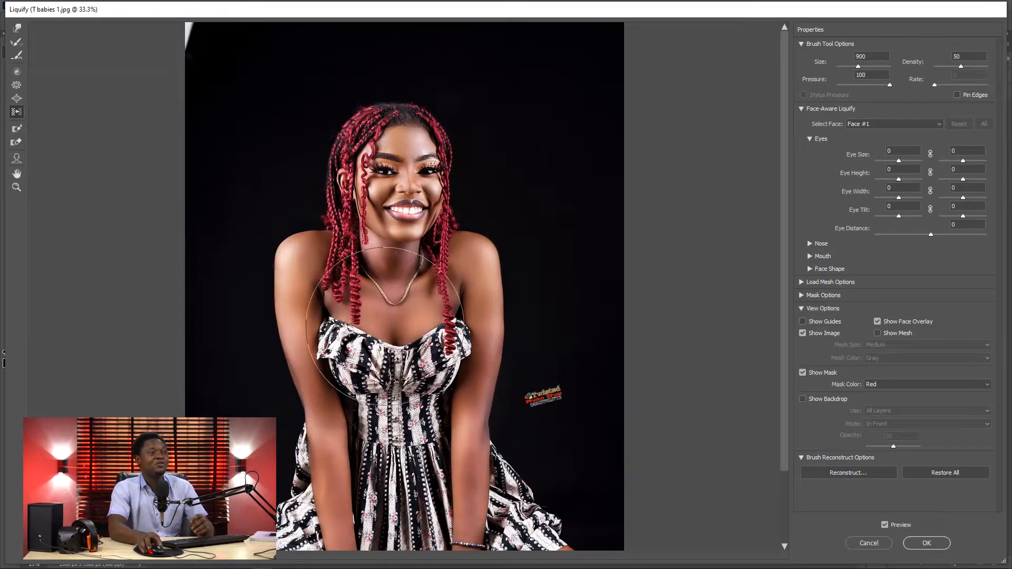
pyautogui.click(885, 525)
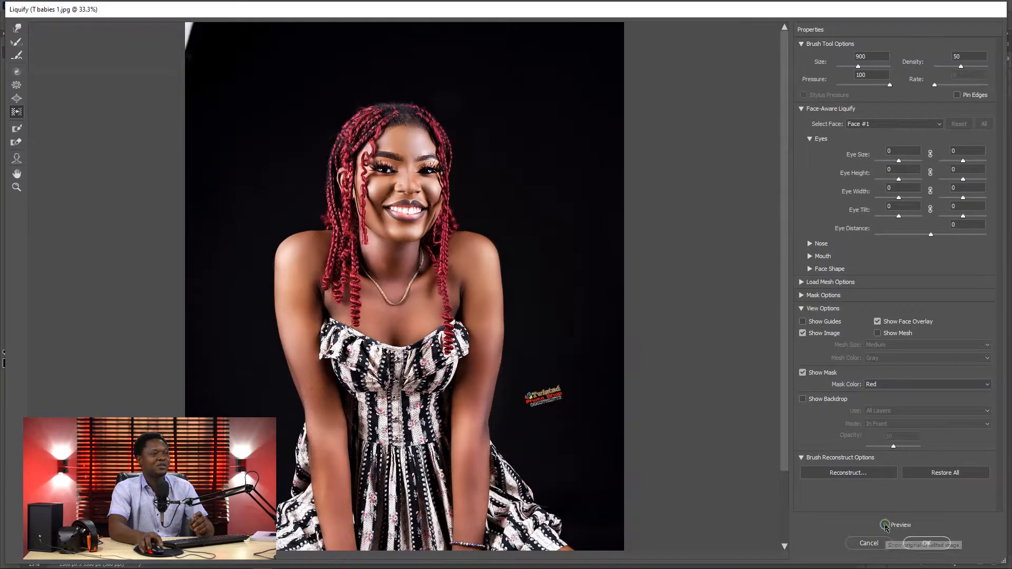
pyautogui.click(884, 526)
pyautogui.click(884, 526)
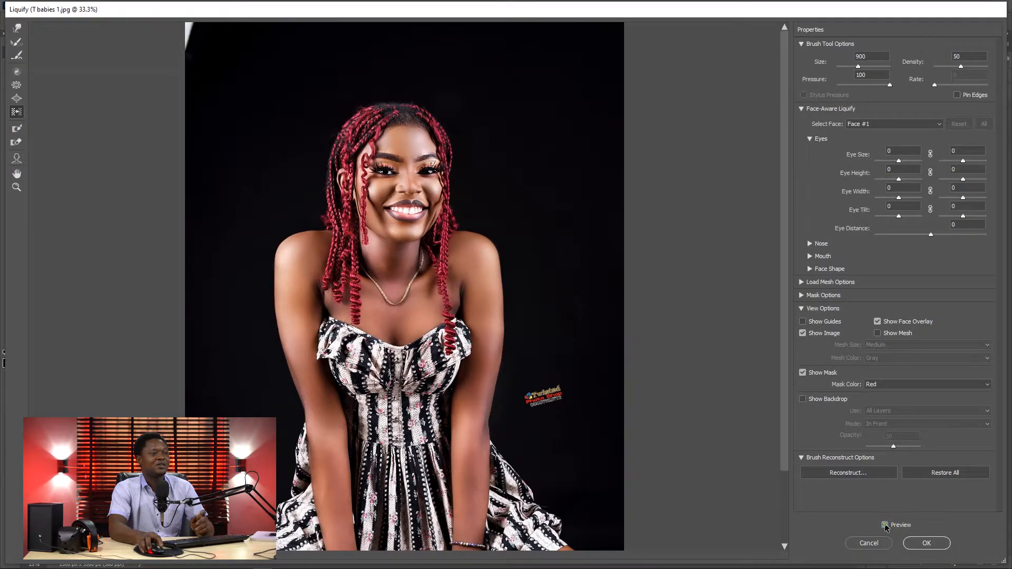
pyautogui.click(884, 525)
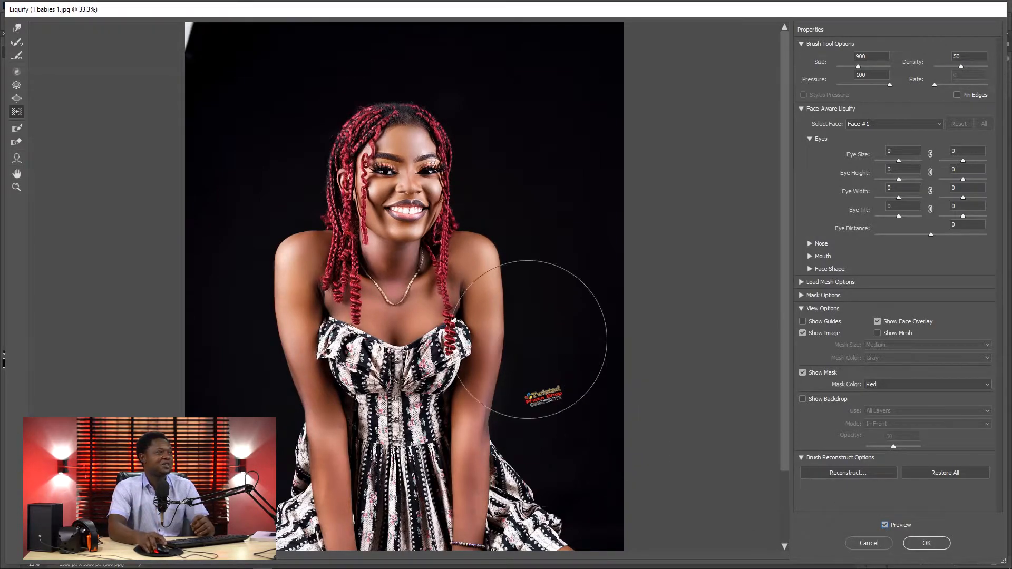
# Step: Switch to the Reconstruct tool and examine the portrait's bust, shoulders and arms at several zoom levels
pyautogui.click(16, 43)
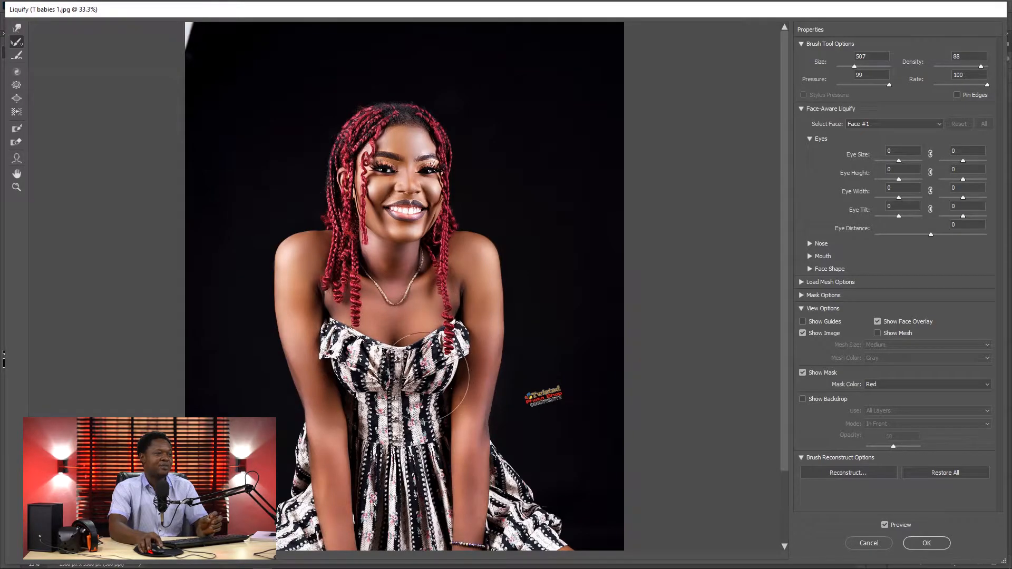
pyautogui.hotkey('ctrl', '-')
pyautogui.hotkey('ctrl', '-')
pyautogui.hotkey('ctrl', '-')
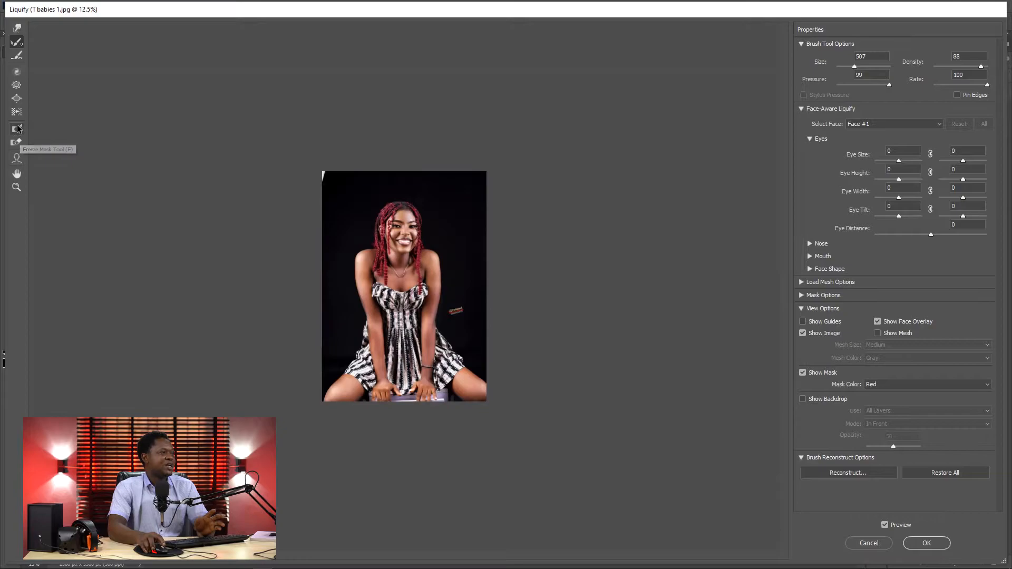
pyautogui.hotkey('ctrl', '+')
pyautogui.hotkey('ctrl', '+')
pyautogui.hotkey('ctrl', '+')
pyautogui.hotkey('ctrl', '+')
pyautogui.hotkey('ctrl', '+')
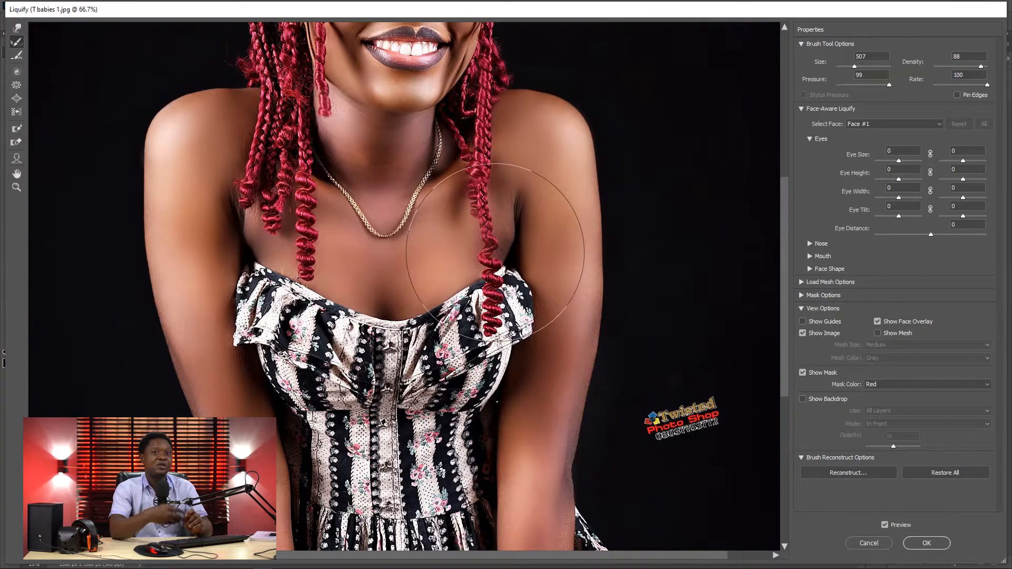
pyautogui.hotkey('ctrl', '-')
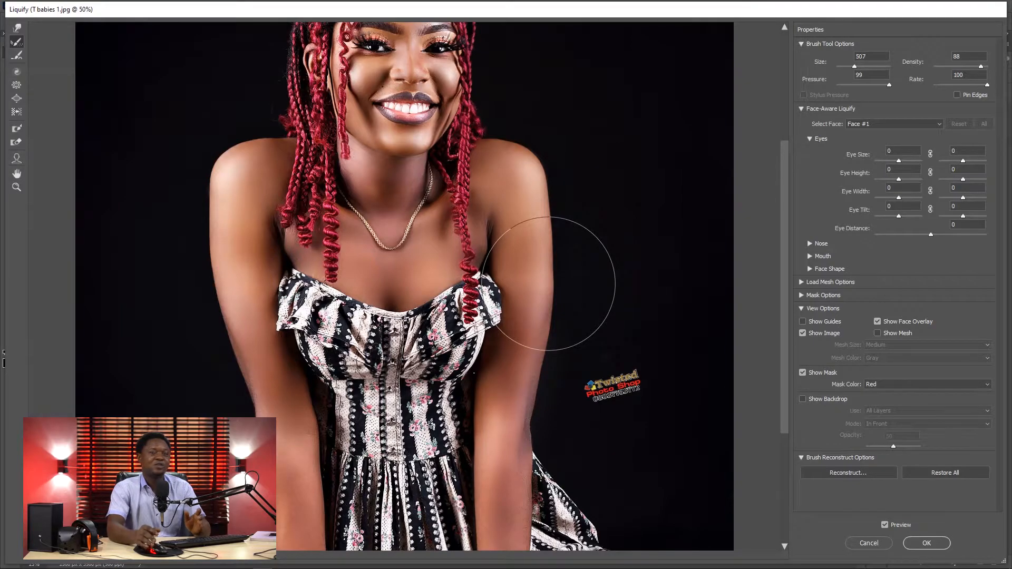
pyautogui.hotkey('ctrl', '+')
pyautogui.hotkey('ctrl', '-')
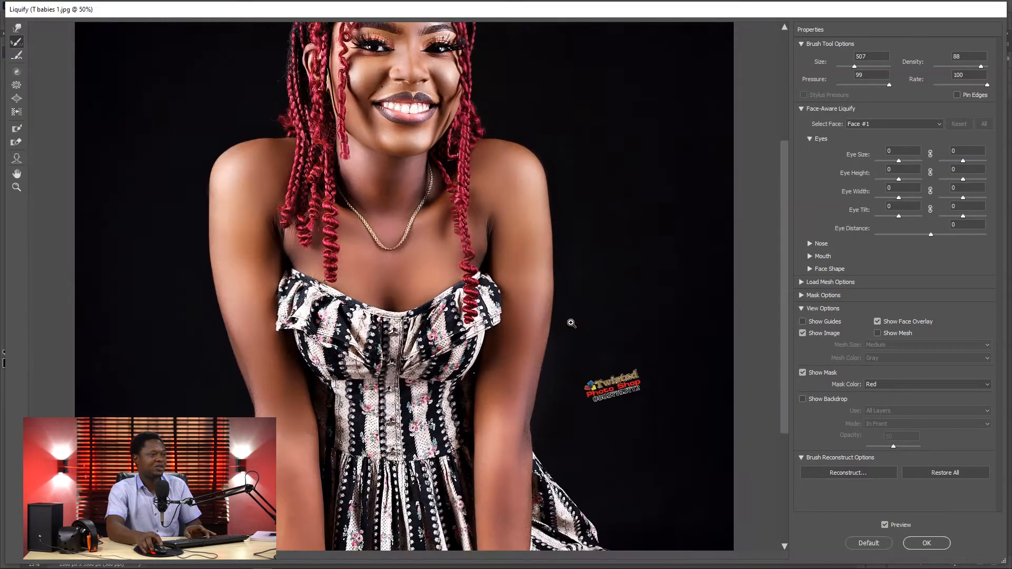
pyautogui.hotkey('ctrl', '-')
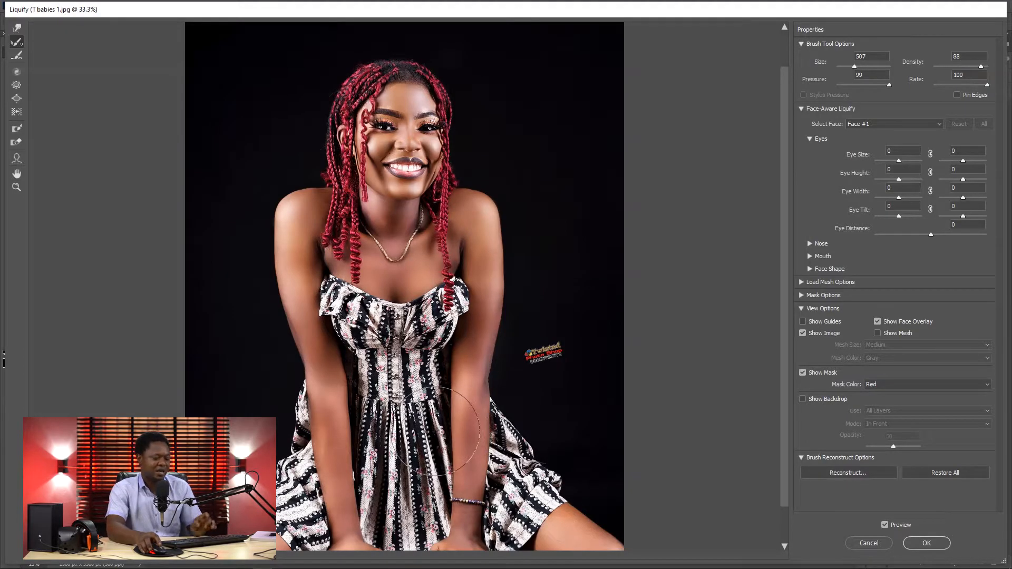
# Step: Paint a freeze mask over the woman's right forearm from elbow to wrist using the Freeze Mask tool at brush size 100
pyautogui.hotkey('ctrl', '+')
pyautogui.scroll(-5, 445, 284)
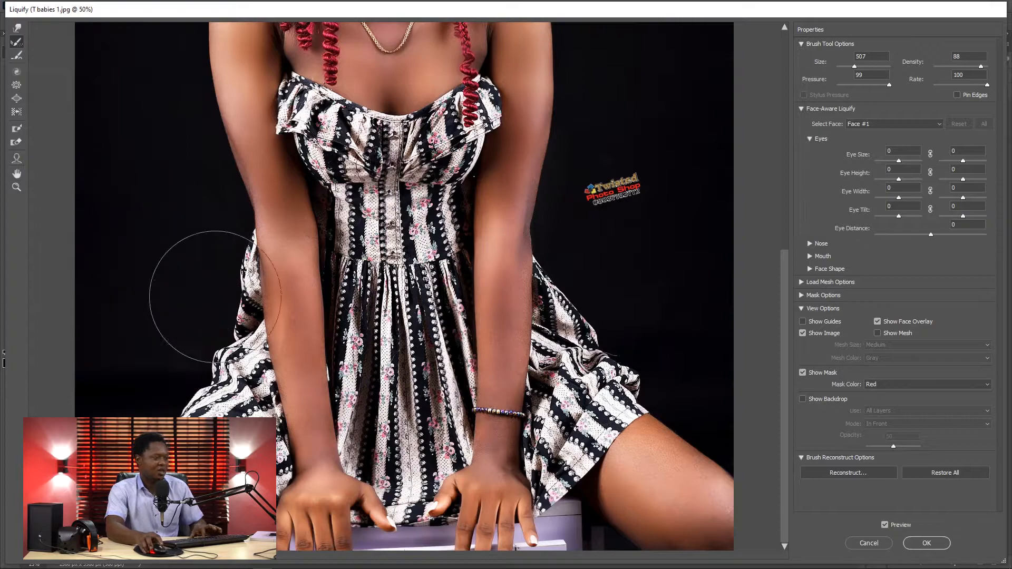
pyautogui.press('[')
pyautogui.press('[')
pyautogui.press('[')
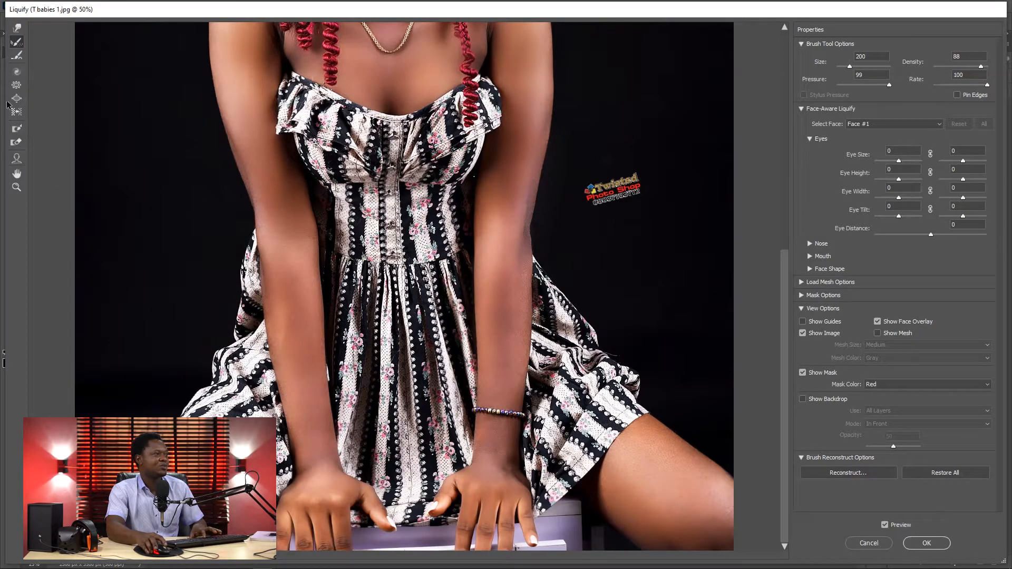
pyautogui.click(17, 128)
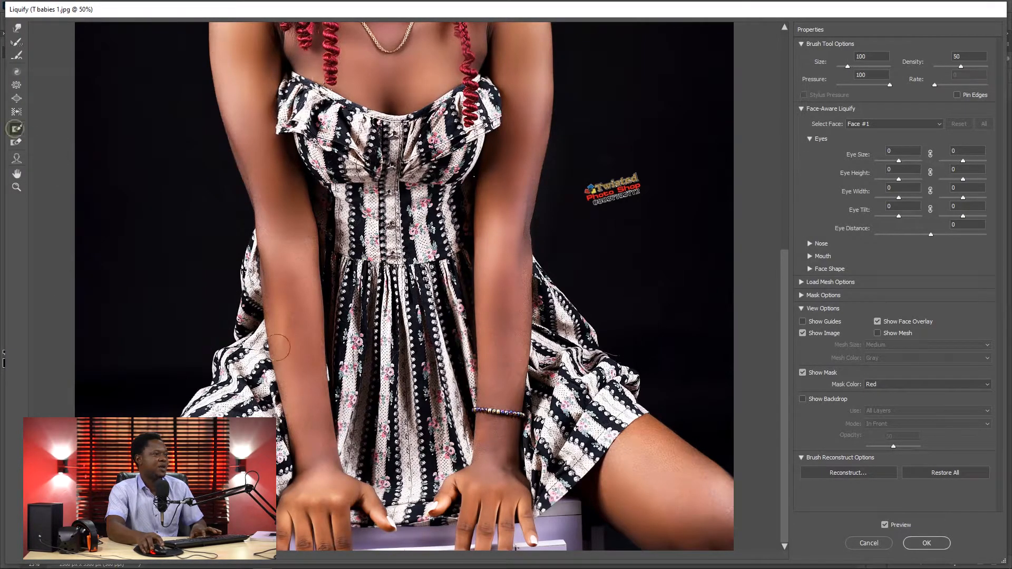
pyautogui.moveTo(262, 233); pyautogui.dragTo(277, 311)
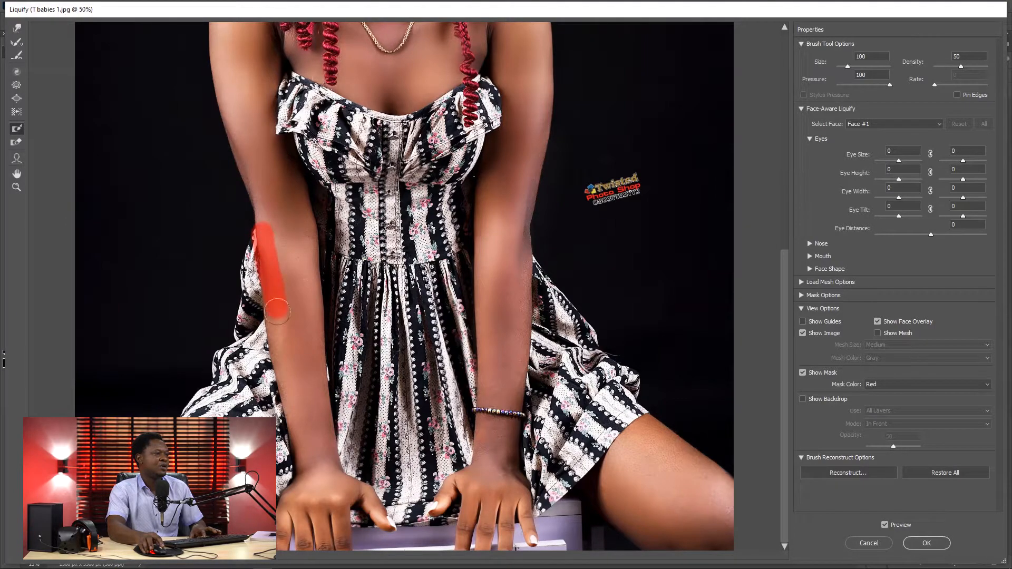
pyautogui.moveTo(283, 349); pyautogui.dragTo(290, 401)
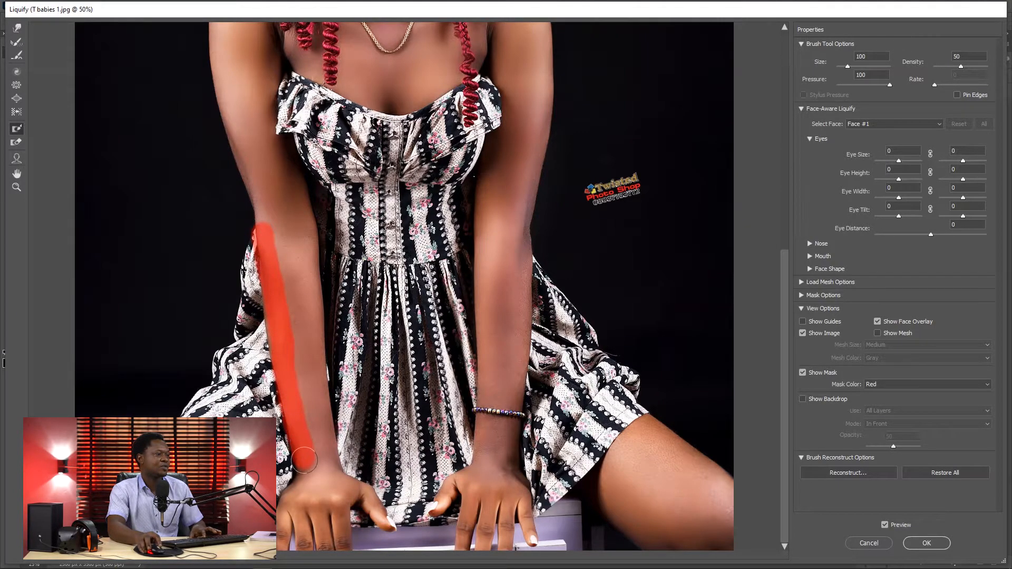
pyautogui.moveTo(322, 449)
pyautogui.mouseDown()
pyautogui.moveTo(301, 338)
pyautogui.moveTo(300, 217)
pyautogui.moveTo(291, 331)
pyautogui.mouseUp()
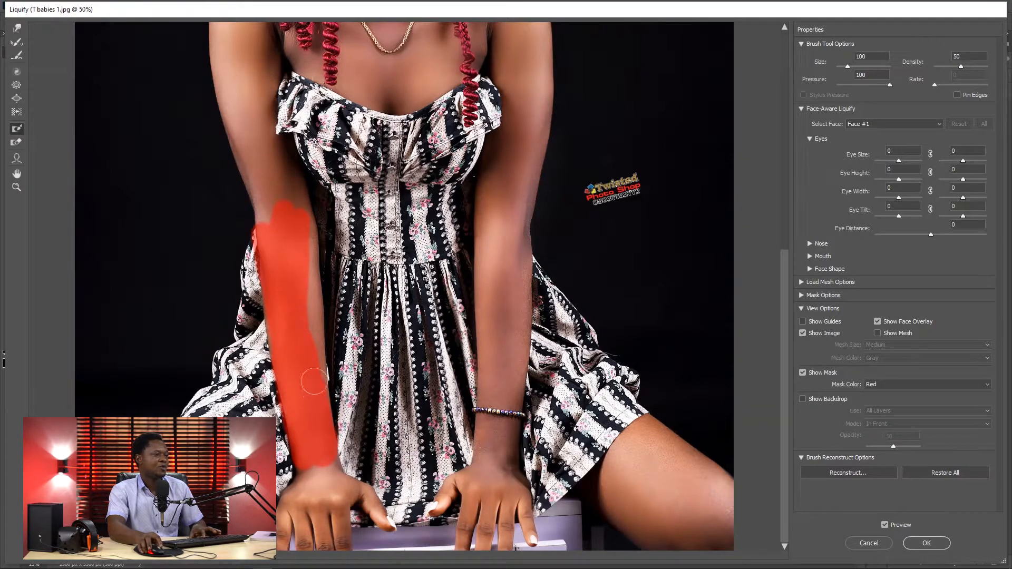
pyautogui.moveTo(313, 329); pyautogui.dragTo(315, 270)
pyautogui.moveTo(299, 211); pyautogui.dragTo(297, 194)
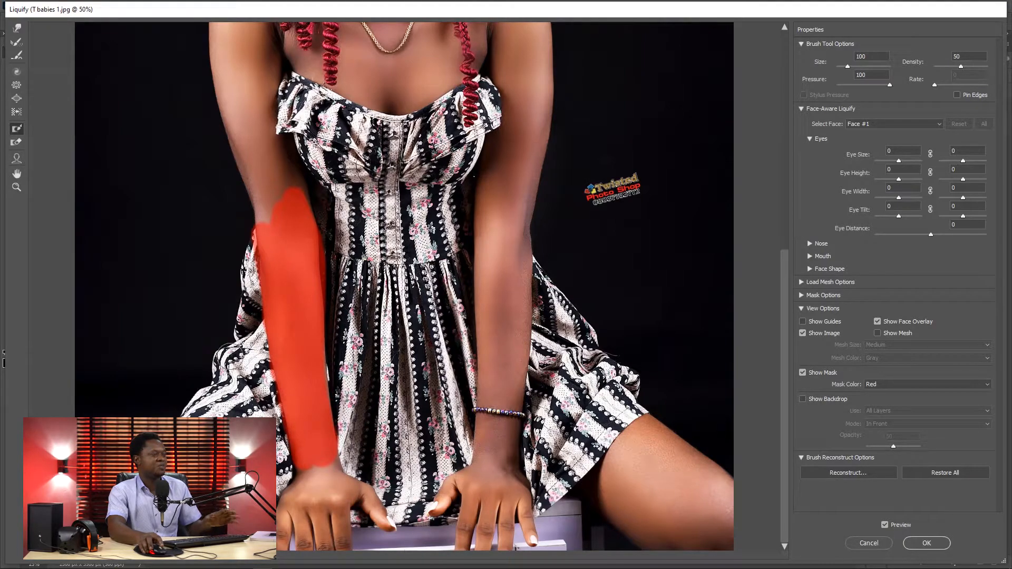
# Step: Push the dress outward beside the frozen forearm with the Forward Warp tool, enlarging the brush to size 500
pyautogui.click(19, 29)
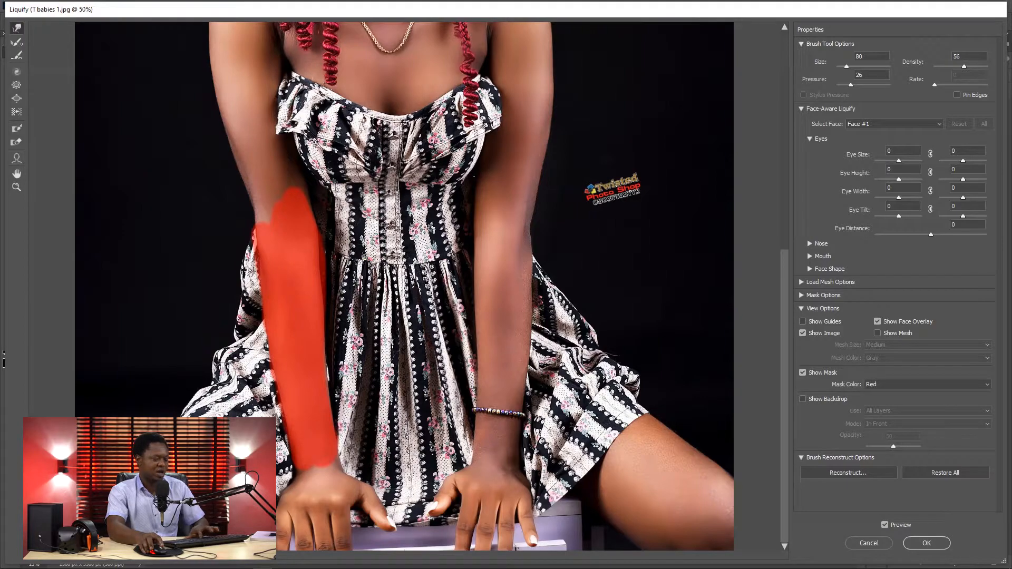
pyautogui.press(']')
pyautogui.press(']')
pyautogui.moveTo(216, 380)
pyautogui.mouseDown()
pyautogui.moveTo(207, 379)
pyautogui.moveTo(231, 359)
pyautogui.mouseUp()
pyautogui.press(']')
pyautogui.press(']')
pyautogui.press(']')
pyautogui.press(']')
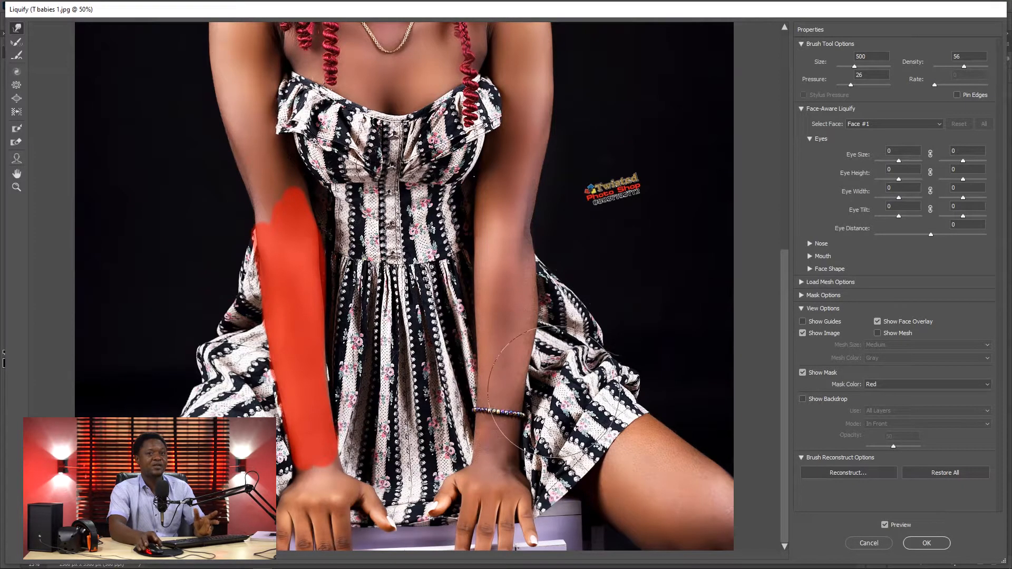
# Step: Erase the forearm's freeze mask with the Thaw Mask tool at size 400 and try Forward Warp at size 500 on the unmasked forearm
pyautogui.hotkey('ctrl', '-')
pyautogui.hotkey('ctrl', '-')
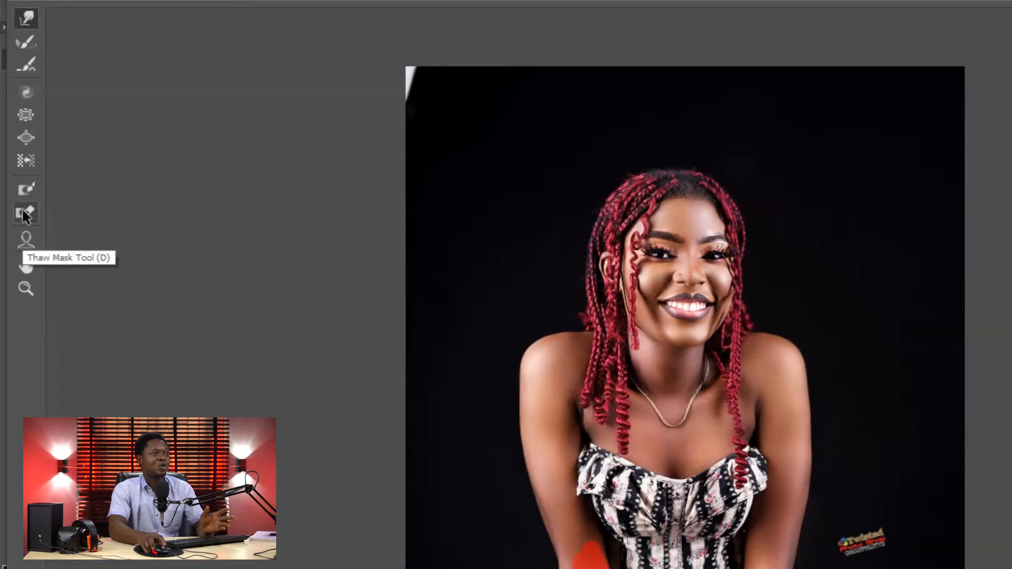
pyautogui.click(24, 212)
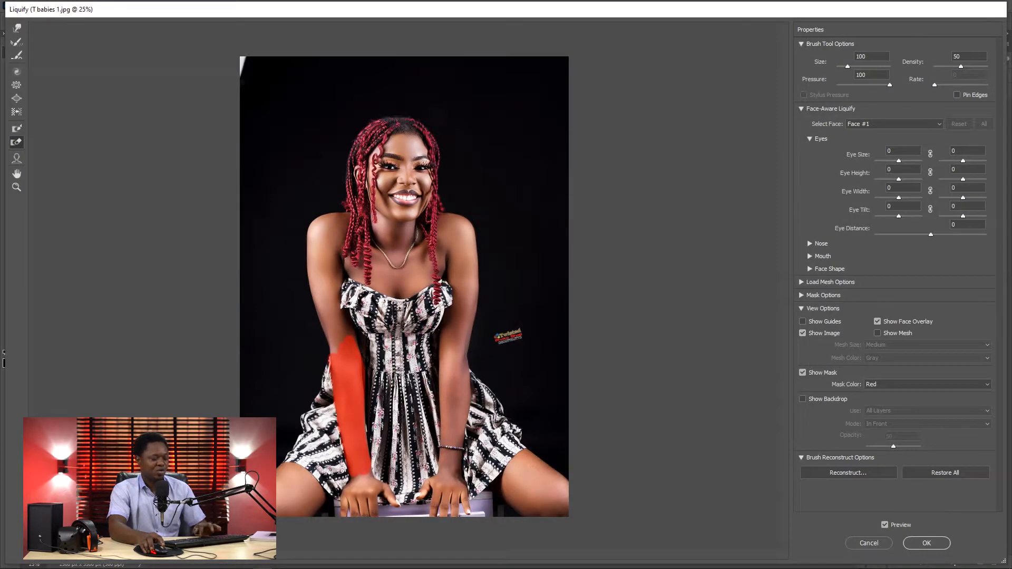
pyautogui.press(']')
pyautogui.press(']')
pyautogui.press(']')
pyautogui.press(']')
pyautogui.press(']')
pyautogui.moveTo(345, 332); pyautogui.dragTo(357, 460)
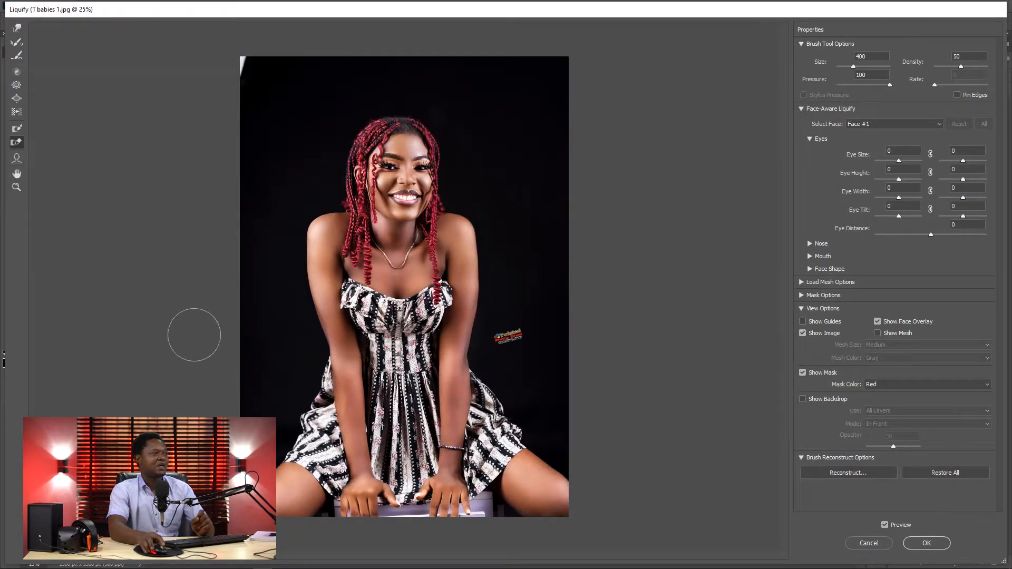
pyautogui.click(17, 28)
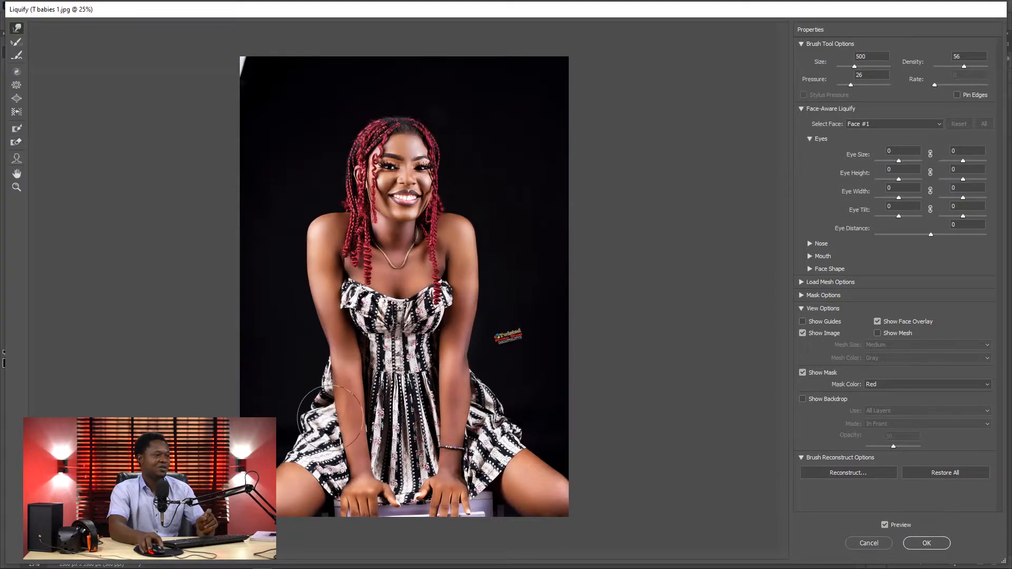
pyautogui.moveTo(332, 421); pyautogui.dragTo(334, 424)
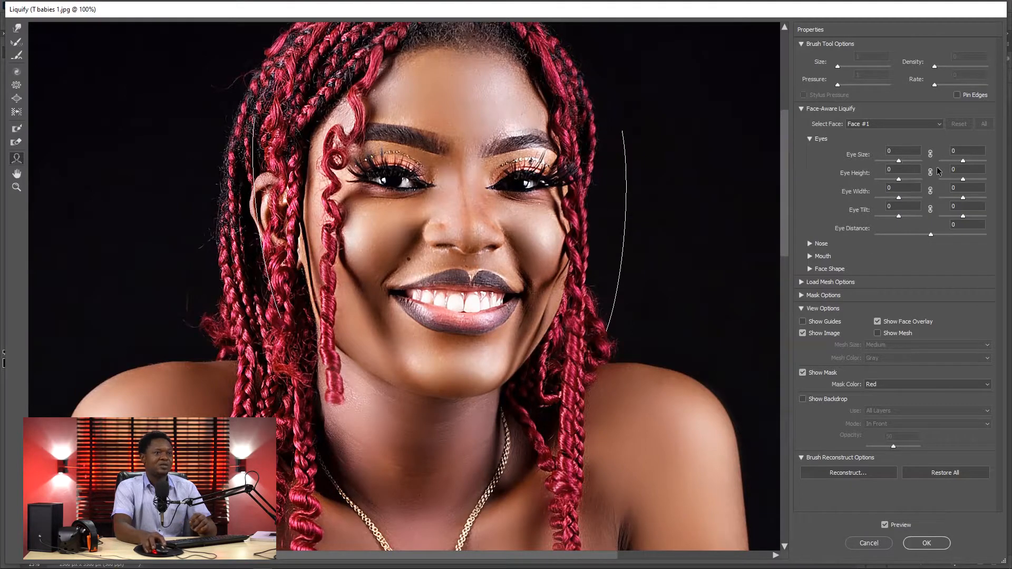
# Step: Link the two Eye Size values in Face-Aware Liquify and enlarge both eyes to 43
pyautogui.moveTo(520, 169)
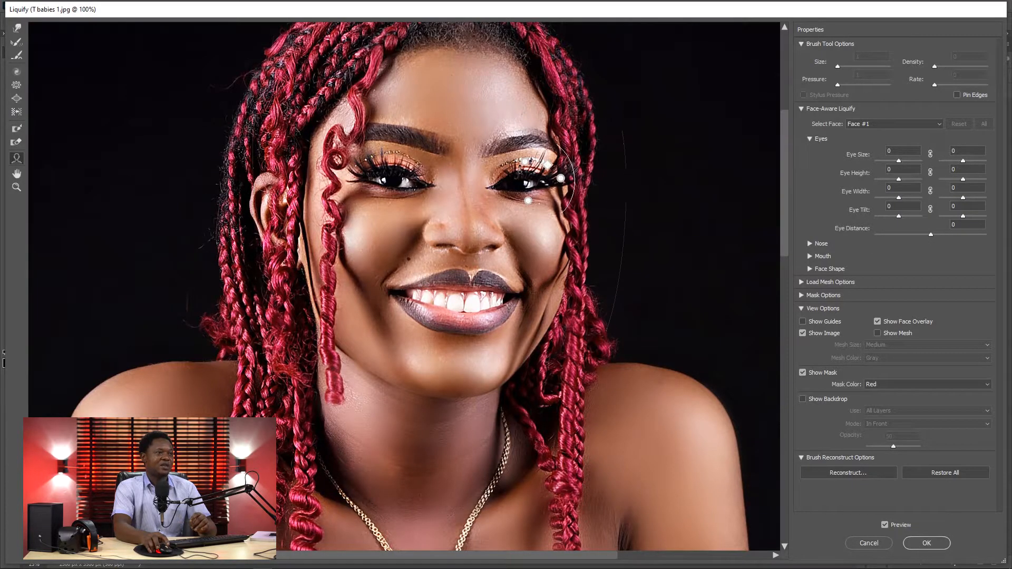
pyautogui.moveTo(374, 163)
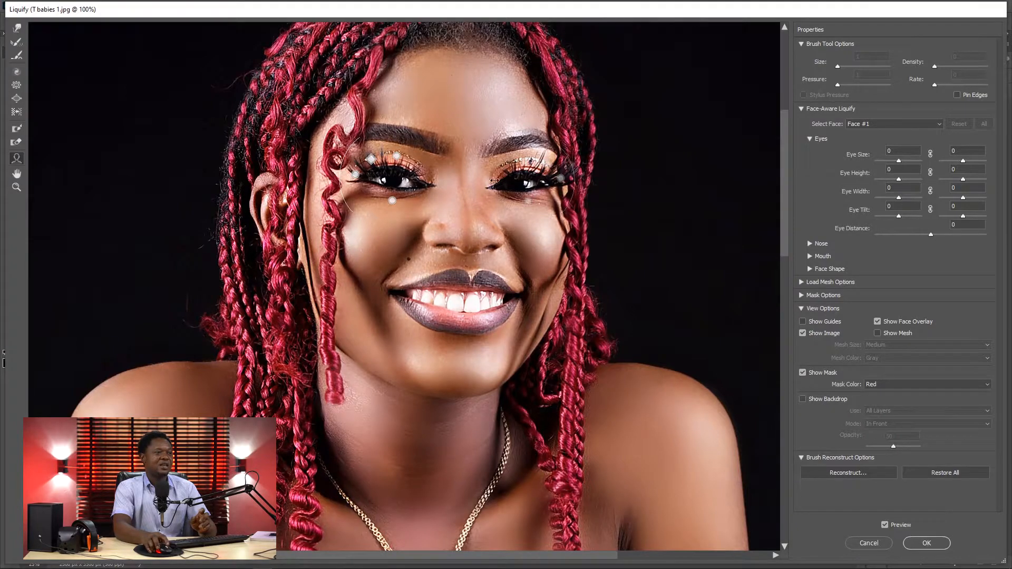
pyautogui.moveTo(535, 186)
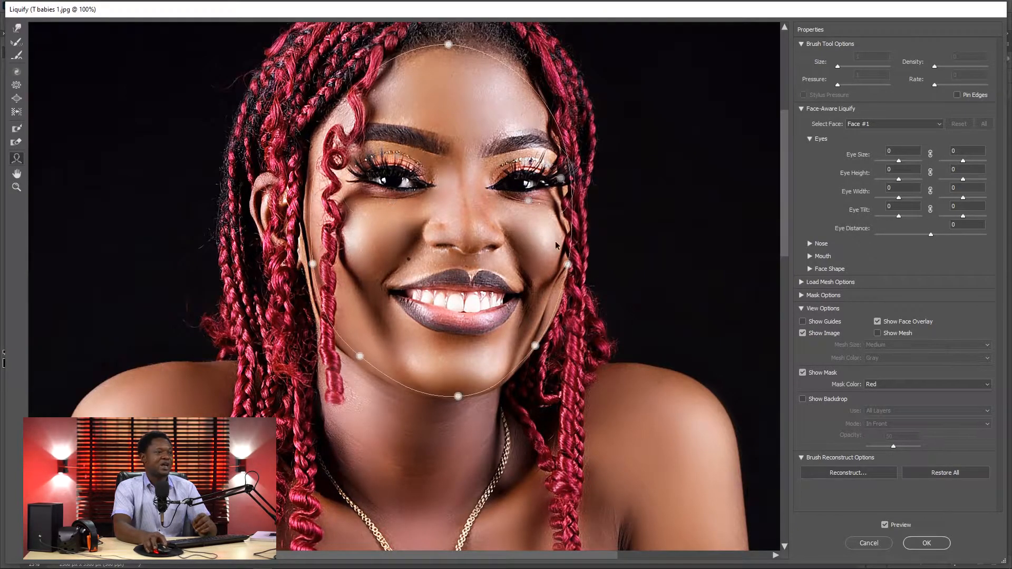
pyautogui.moveTo(470, 241)
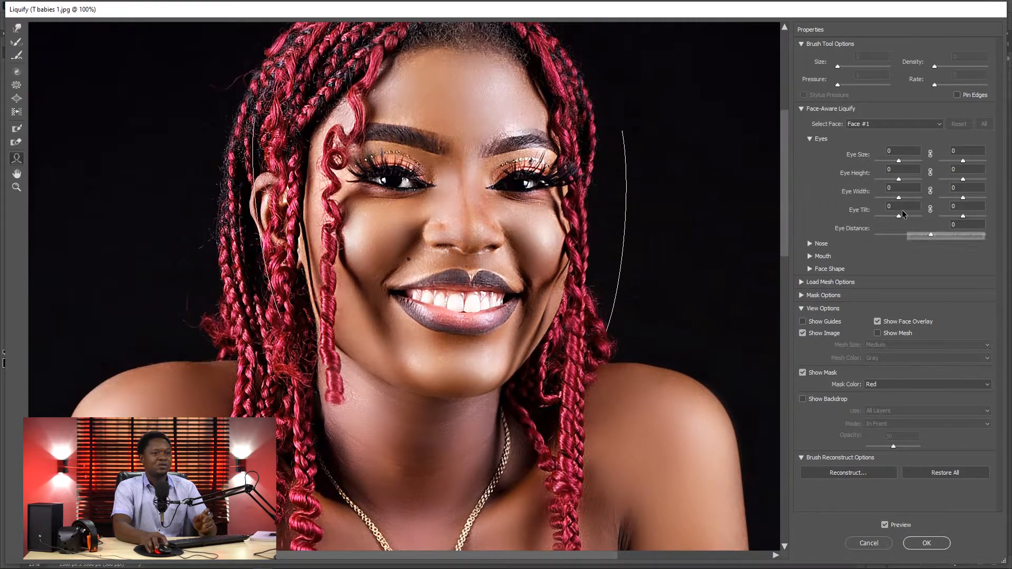
pyautogui.moveTo(898, 161); pyautogui.dragTo(902, 165)
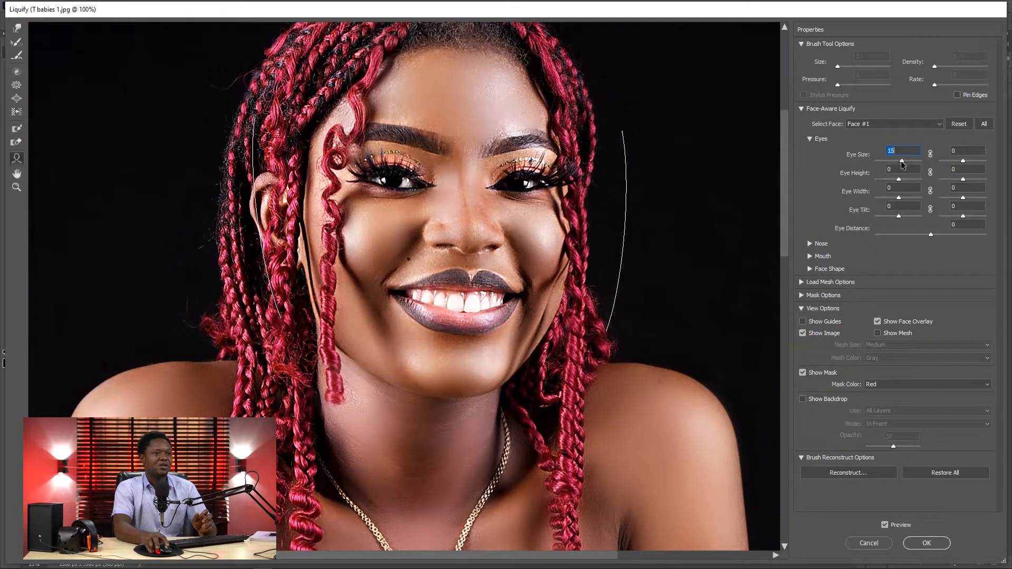
pyautogui.moveTo(964, 162); pyautogui.dragTo(975, 164)
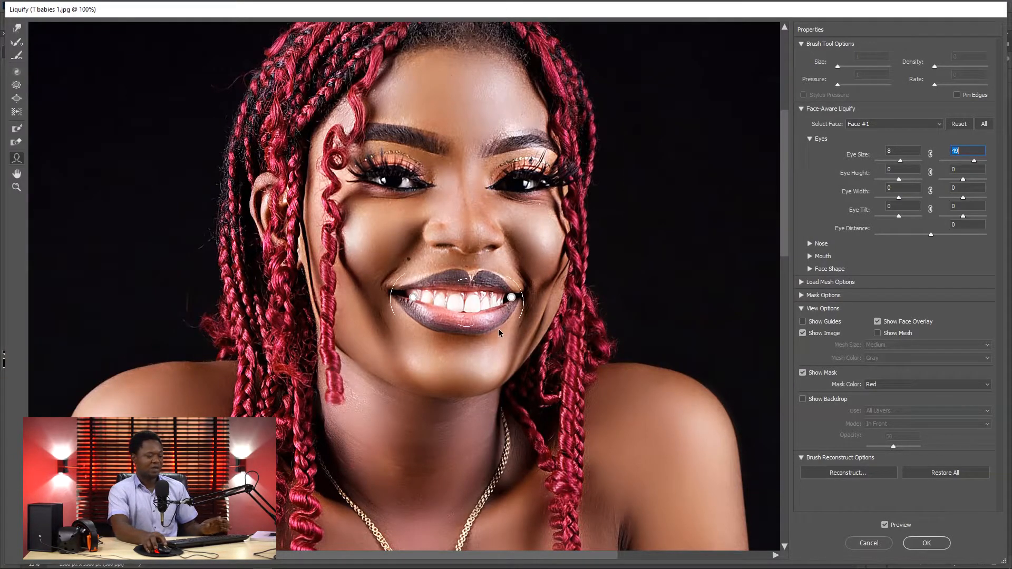
pyautogui.click(930, 154)
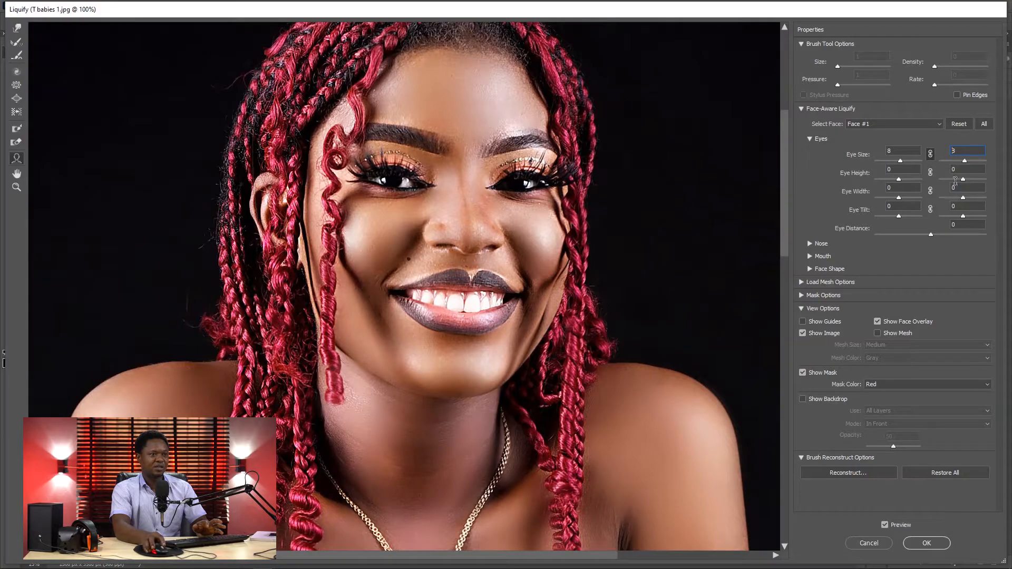
pyautogui.moveTo(964, 160); pyautogui.dragTo(974, 164)
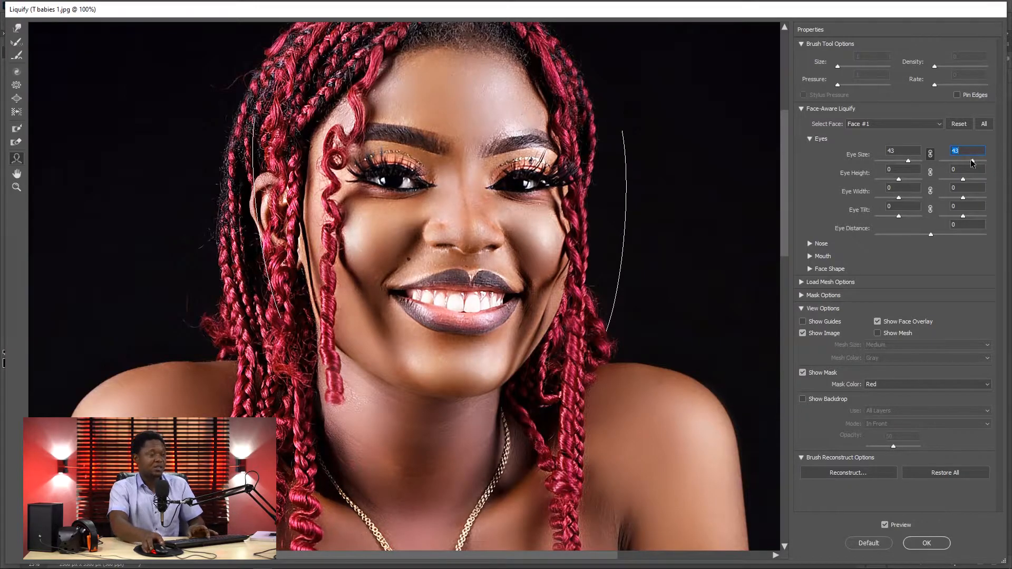
# Step: Examine the woman's enlarged eyes and face at 200% by panning with the Hand tool
pyautogui.scroll(-4, 667, 313)
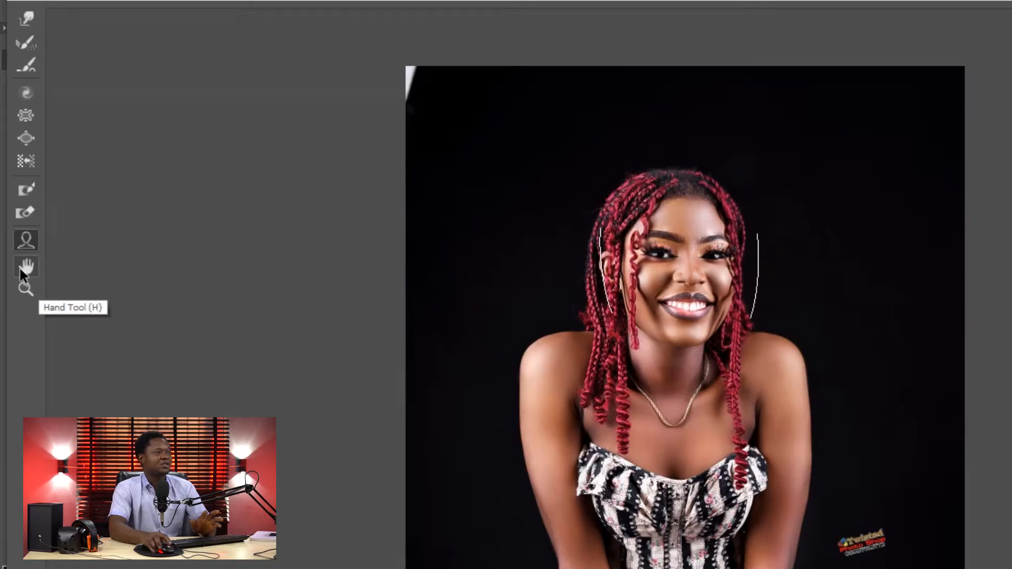
pyautogui.click(23, 268)
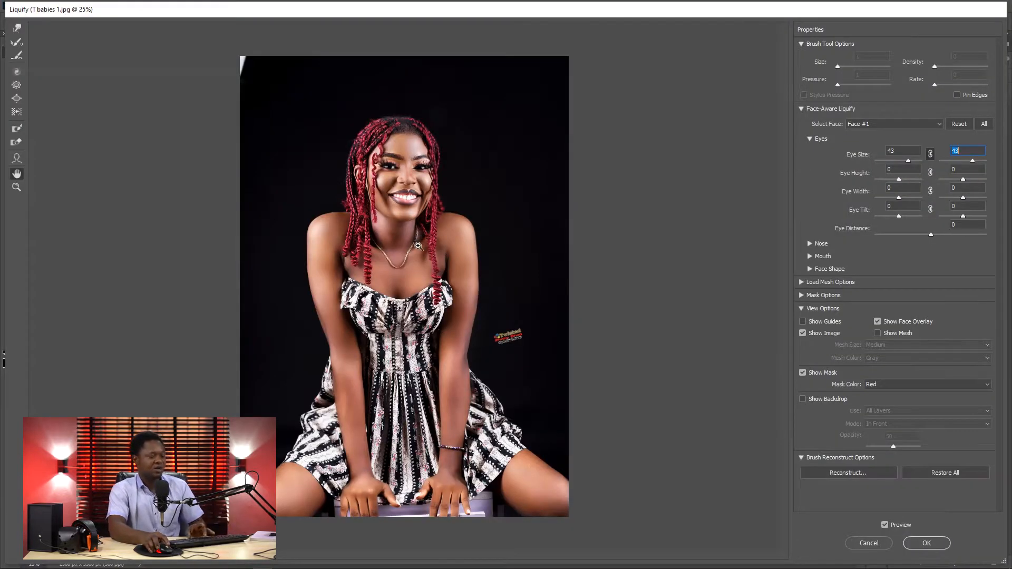
pyautogui.hotkey('ctrl', '+')
pyautogui.hotkey('ctrl', '+')
pyautogui.hotkey('ctrl', '+')
pyautogui.hotkey('ctrl', '+')
pyautogui.hotkey('ctrl', '+')
pyautogui.moveTo(360, 119)
pyautogui.mouseDown()
pyautogui.moveTo(479, 508)
pyautogui.moveTo(428, 501)
pyautogui.mouseUp()
pyautogui.moveTo(403, 186); pyautogui.dragTo(477, 551)
pyautogui.moveTo(423, 39); pyautogui.dragTo(462, 215)
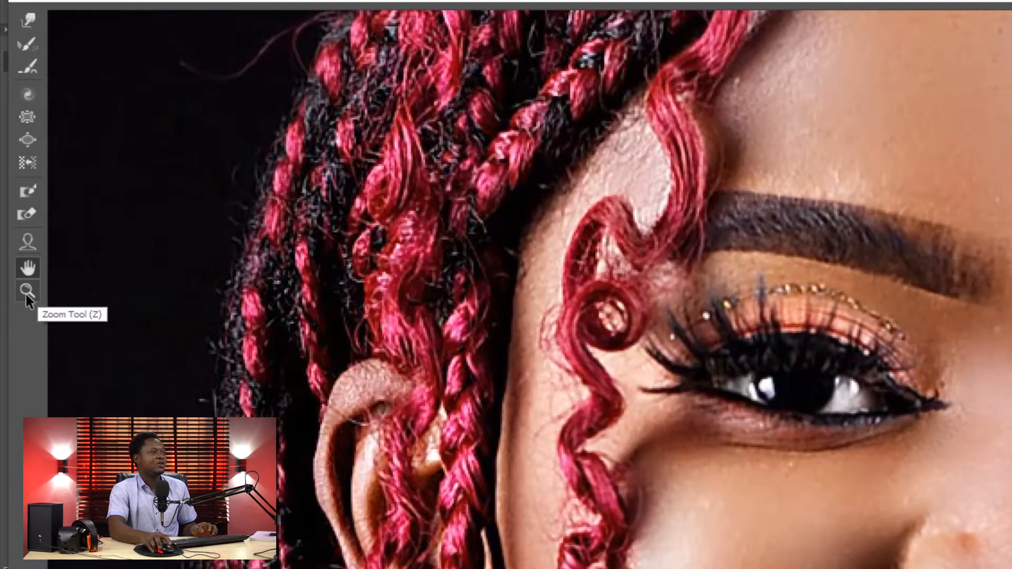
# Step: Inspect the woman's right eye at 300% with the Zoom tool and apply the Liquify changes to the portrait
pyautogui.click(16, 187)
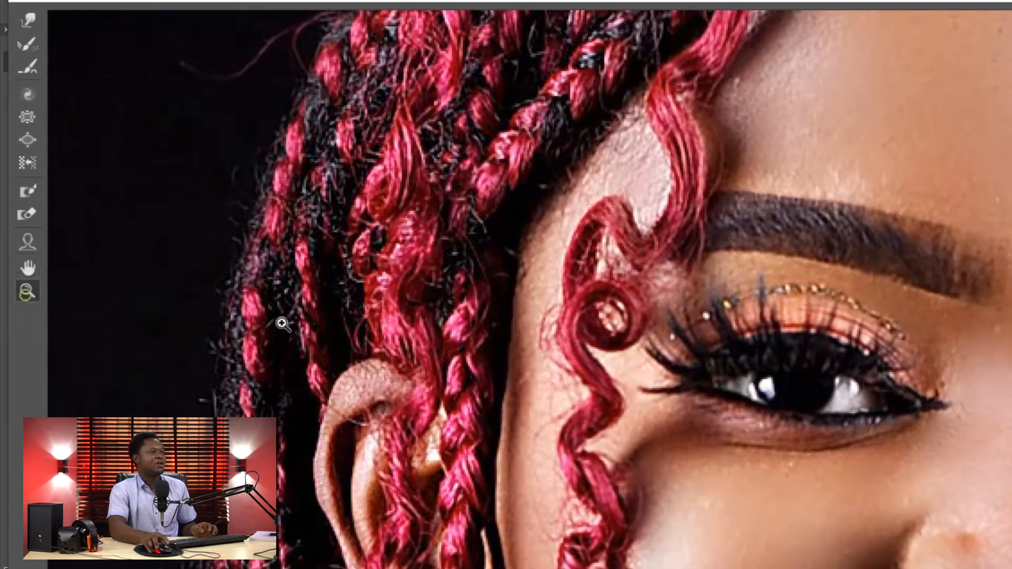
pyautogui.click(796, 373)
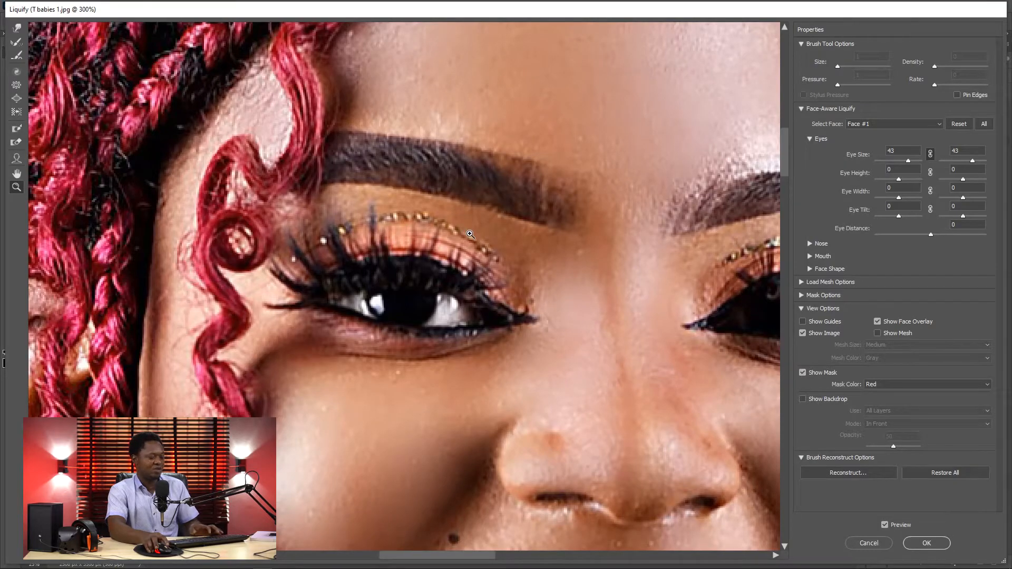
pyautogui.hotkey('ctrl', '-')
pyautogui.hotkey('ctrl', '-')
pyautogui.hotkey('ctrl', '-')
pyautogui.hotkey('ctrl', '-')
pyautogui.hotkey('ctrl', '-')
pyautogui.hotkey('ctrl', '-')
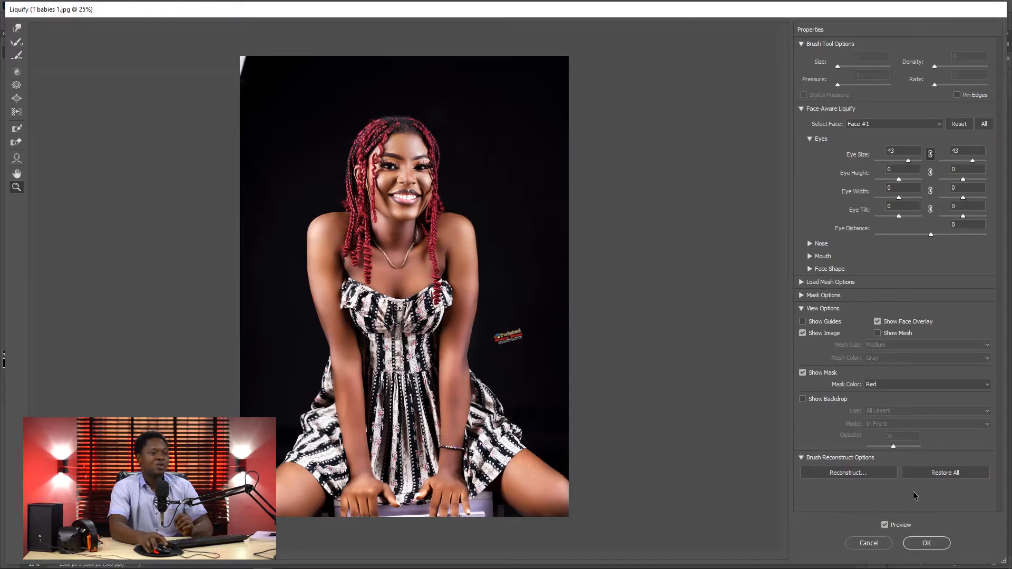
pyautogui.click(923, 543)
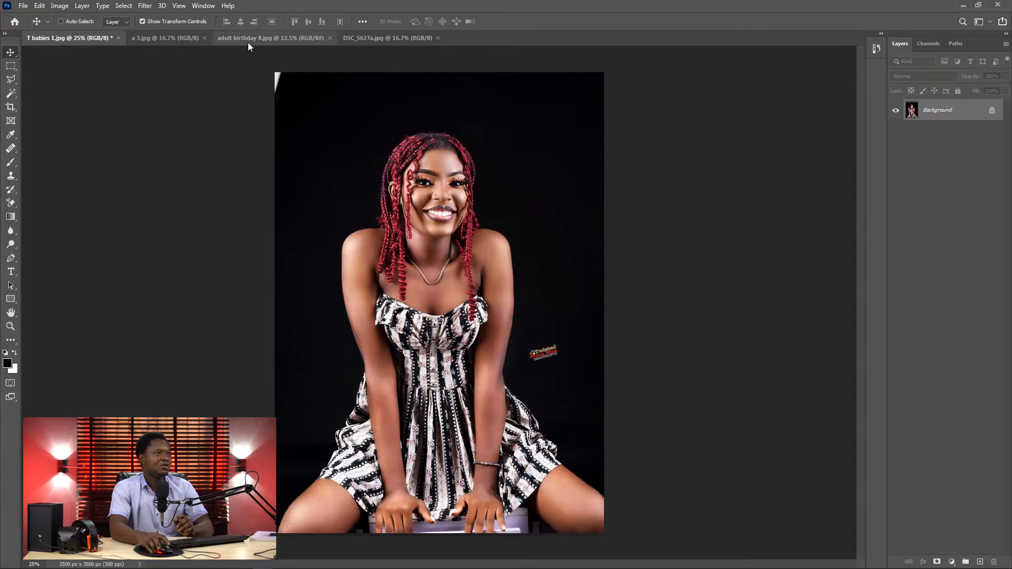
# Step: Convert the Background layer of the a 3.jpg document for smart filters and open it in the Liquify filter
pyautogui.click(159, 37)
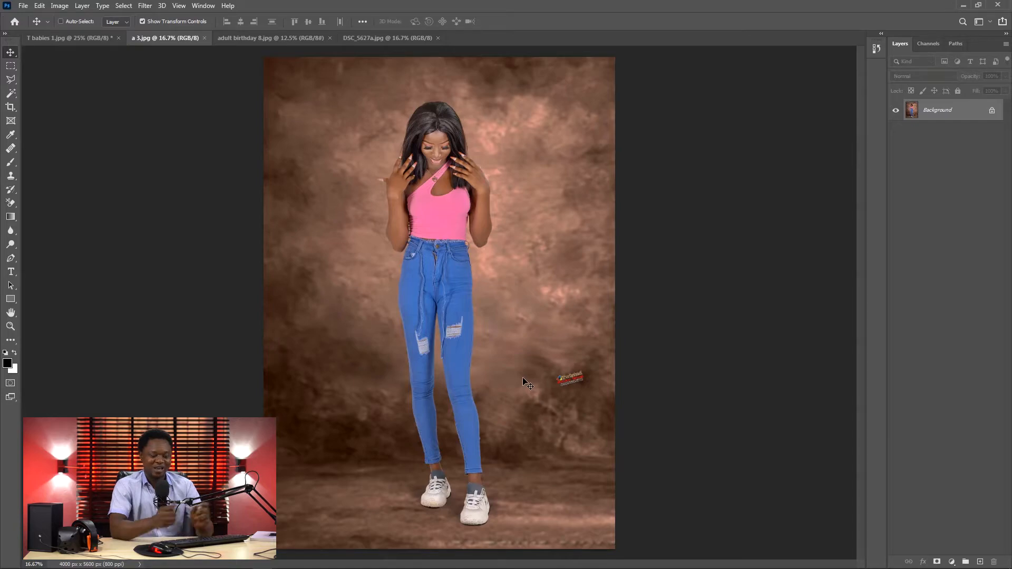
pyautogui.hotkey('ctrl', '+')
pyautogui.hotkey('ctrl', '+')
pyautogui.hotkey('ctrl', '+')
pyautogui.hotkey('ctrl', '+')
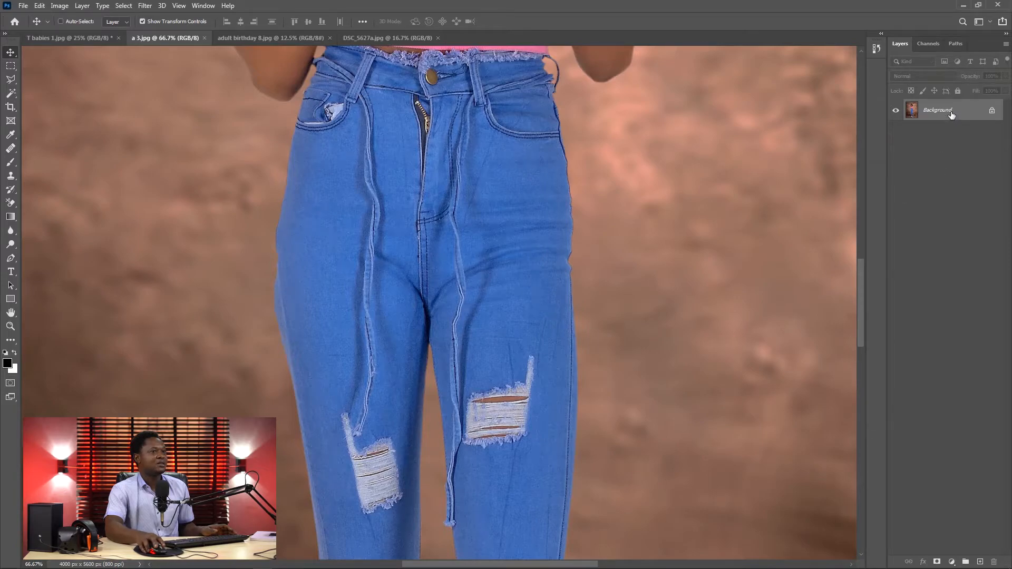
pyautogui.click(145, 5)
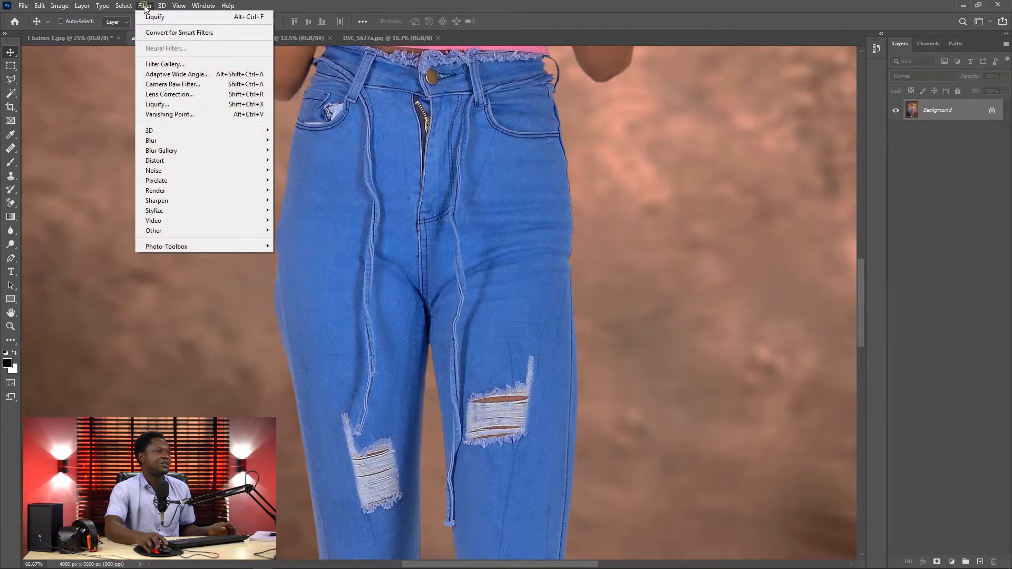
pyautogui.click(184, 32)
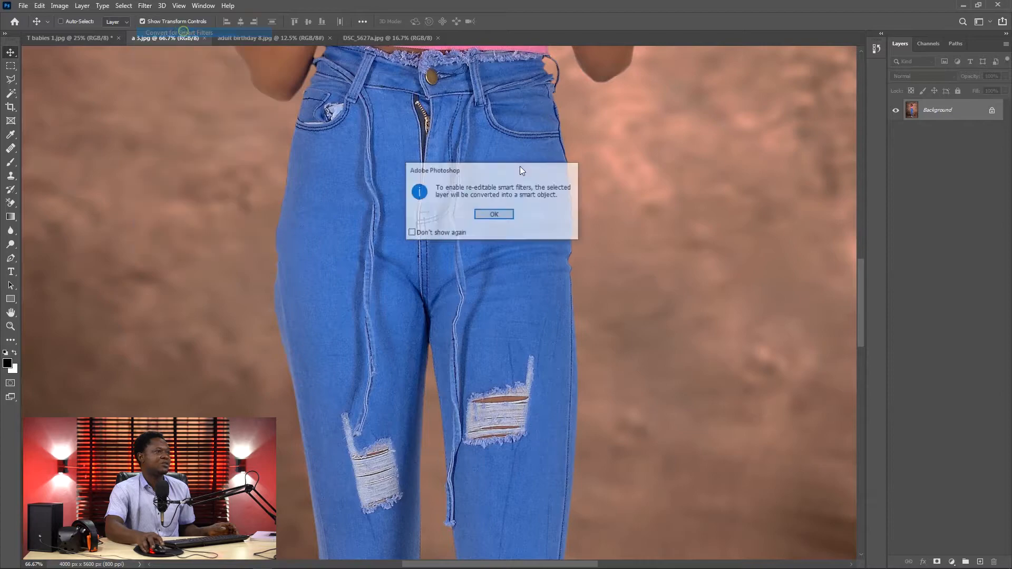
pyautogui.click(497, 213)
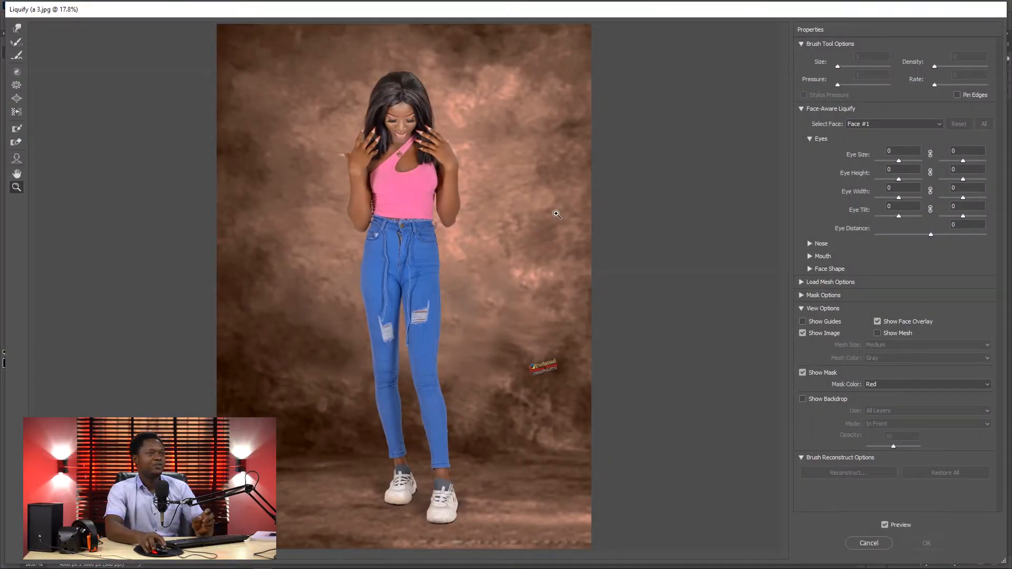
# Step: Push the outer edge of the woman's left hip outward with the Forward Warp tool at size 500
pyautogui.click(16, 28)
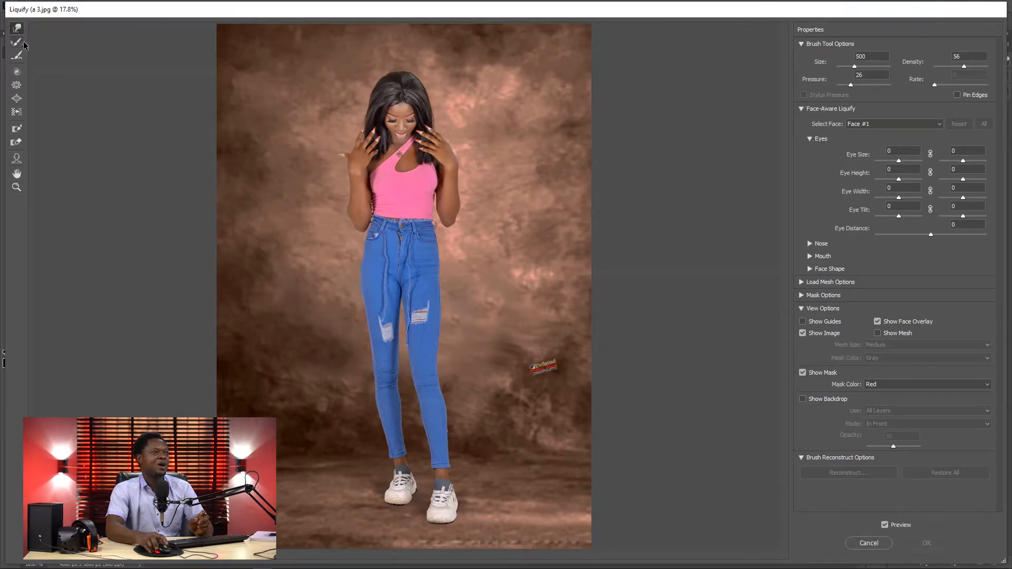
pyautogui.hotkey('ctrl', '+')
pyautogui.hotkey('ctrl', '+')
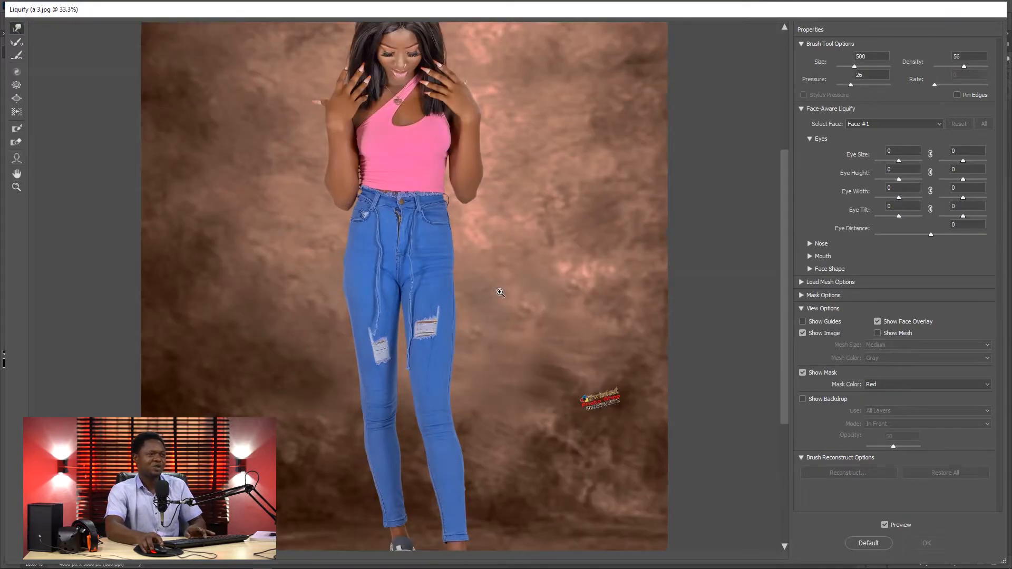
pyautogui.hotkey('ctrl', '+')
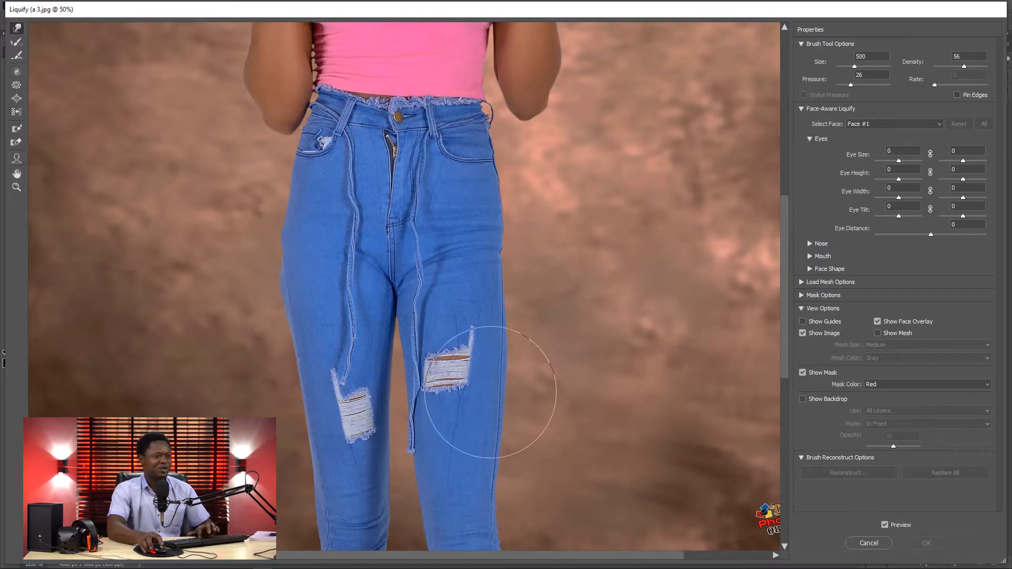
pyautogui.press(']')
pyautogui.press(']')
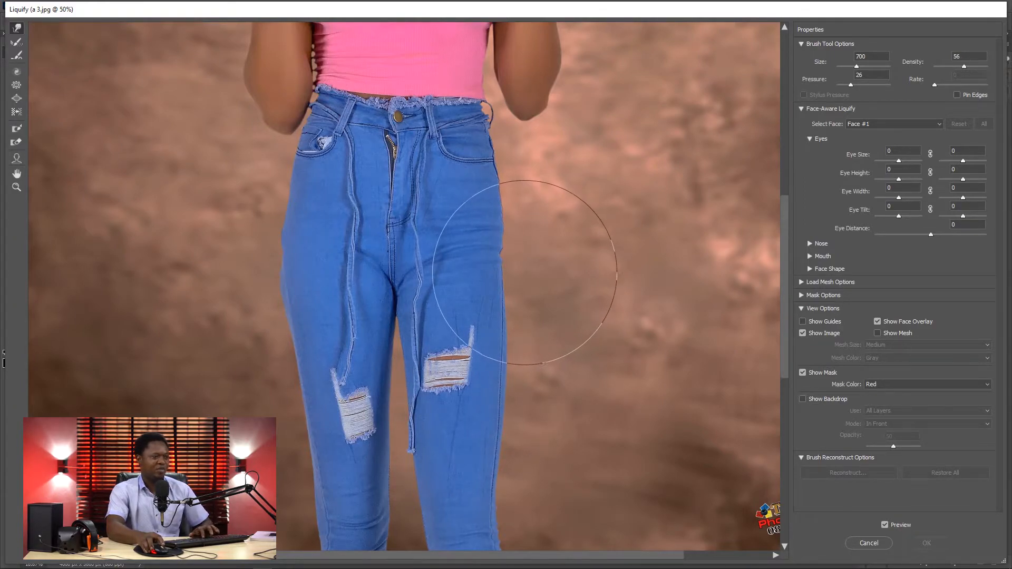
pyautogui.press('[')
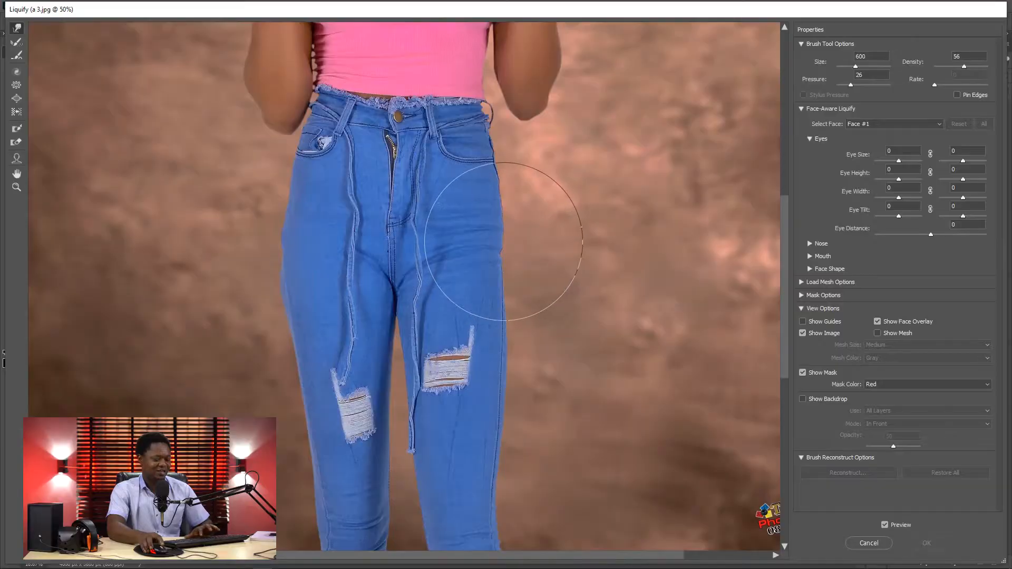
pyautogui.press('[')
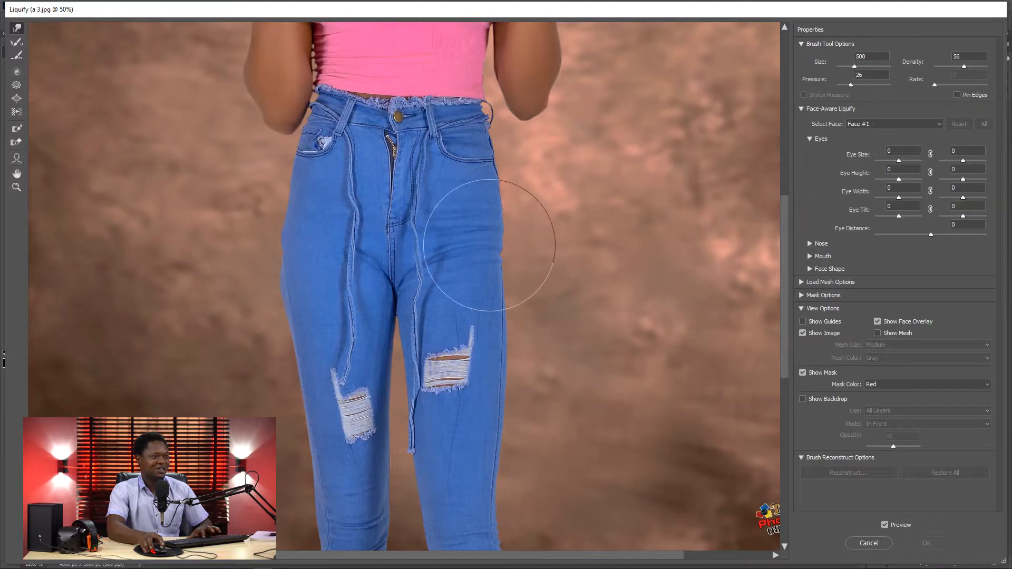
pyautogui.moveTo(500, 245); pyautogui.dragTo(524, 248)
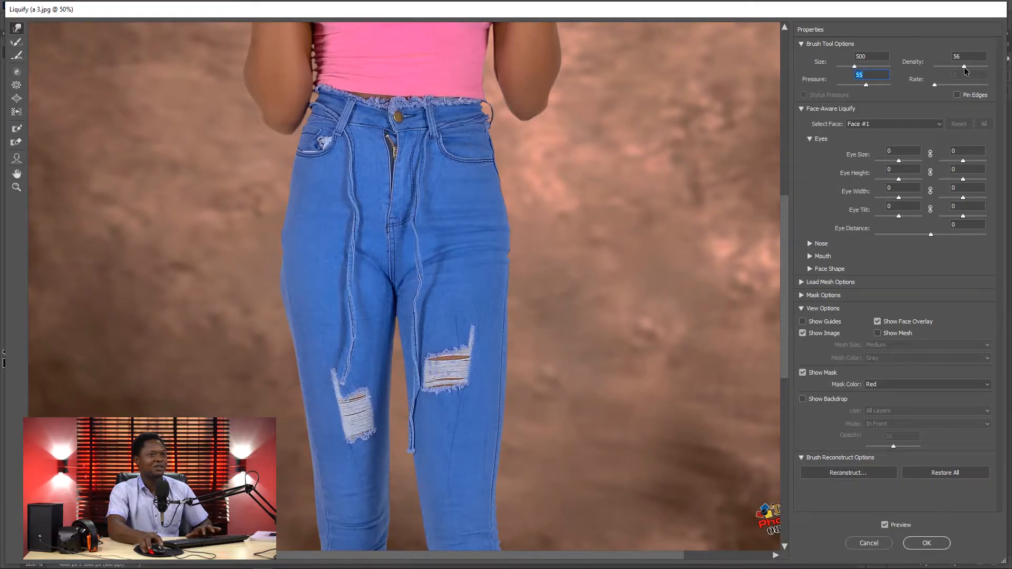
# Step: Set the Forward Warp density to 62 and pressure to 65 and widen both of the woman's hips further
pyautogui.moveTo(964, 67); pyautogui.dragTo(967, 67)
pyautogui.moveTo(865, 84); pyautogui.dragTo(870, 85)
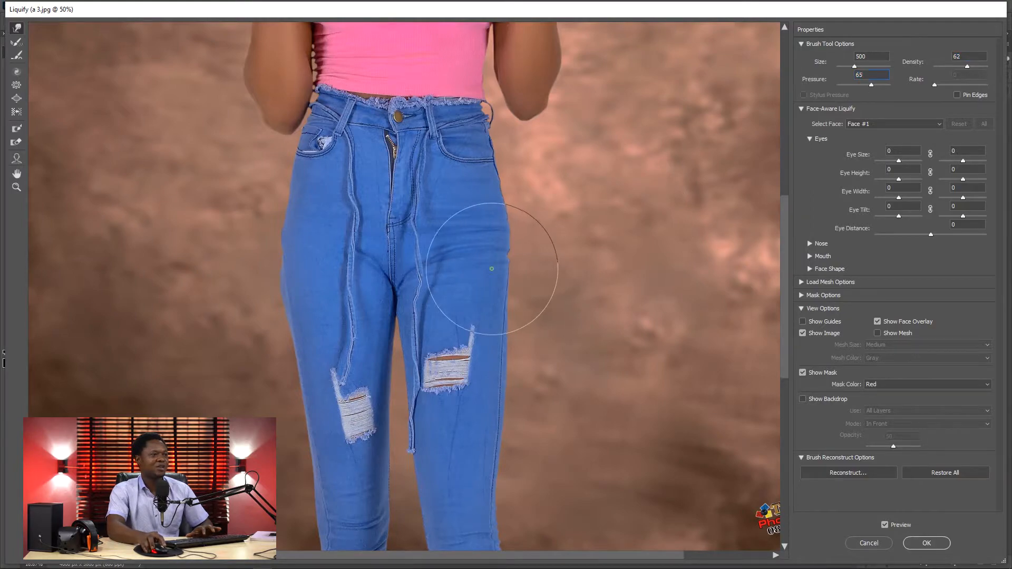
pyautogui.moveTo(492, 268); pyautogui.dragTo(502, 271)
pyautogui.moveTo(486, 195); pyautogui.dragTo(495, 196)
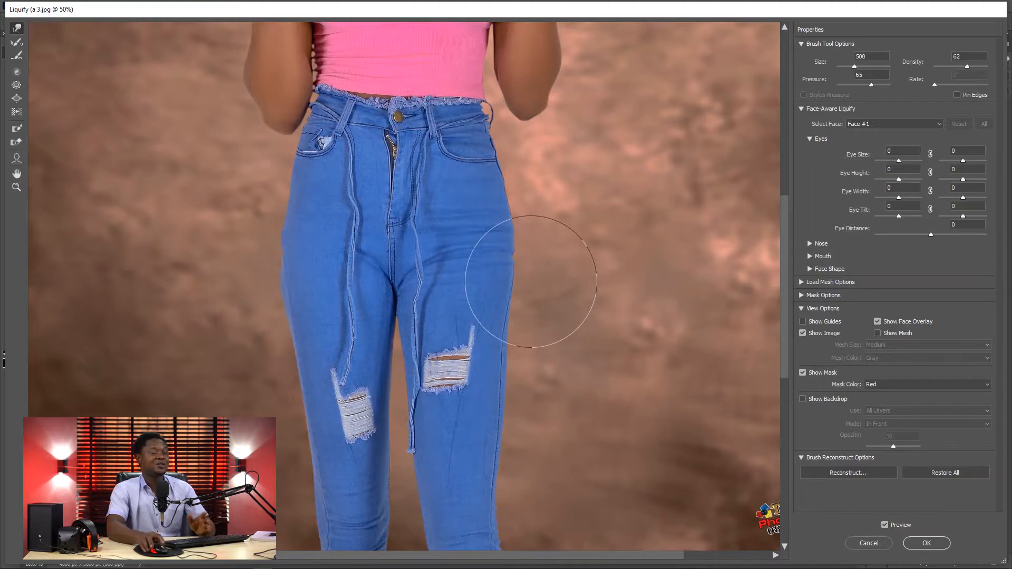
pyautogui.moveTo(509, 296); pyautogui.dragTo(518, 296)
pyautogui.moveTo(500, 236); pyautogui.dragTo(509, 235)
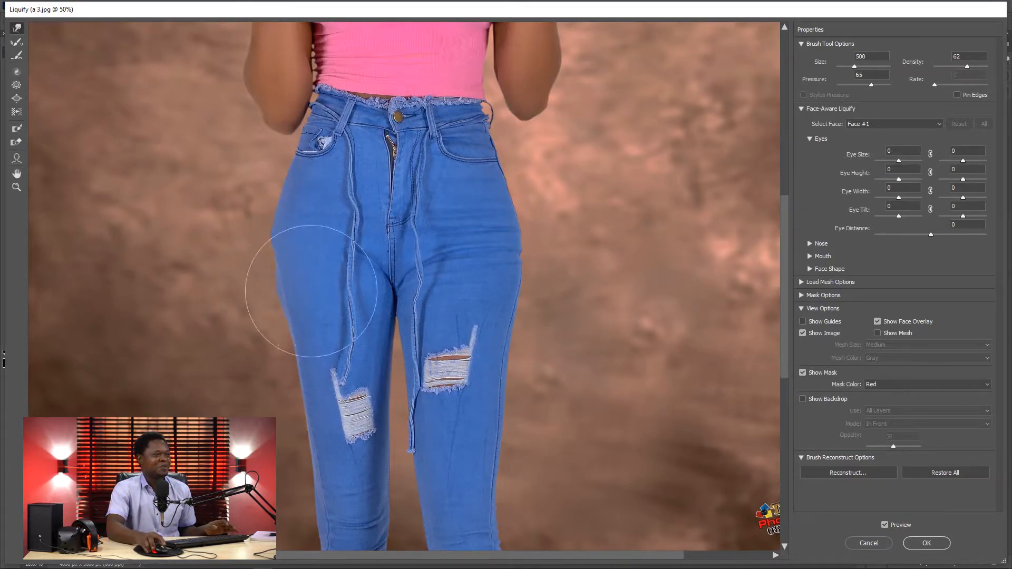
# Step: Reduce the Forward Warp brush size to 125
pyautogui.press('[')
pyautogui.press('[')
pyautogui.press('[')
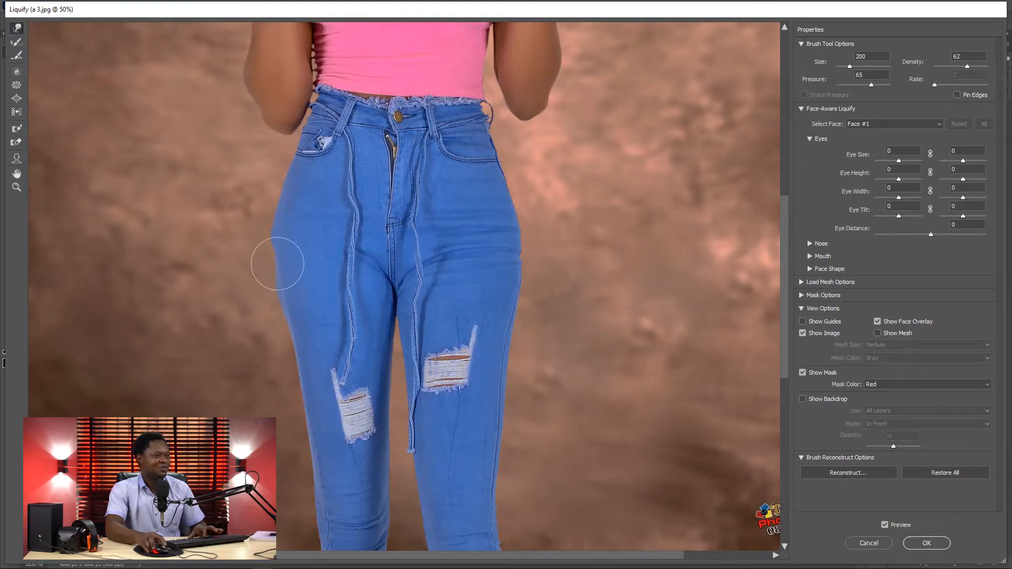
pyautogui.press('[')
pyautogui.press('[')
pyautogui.press('[')
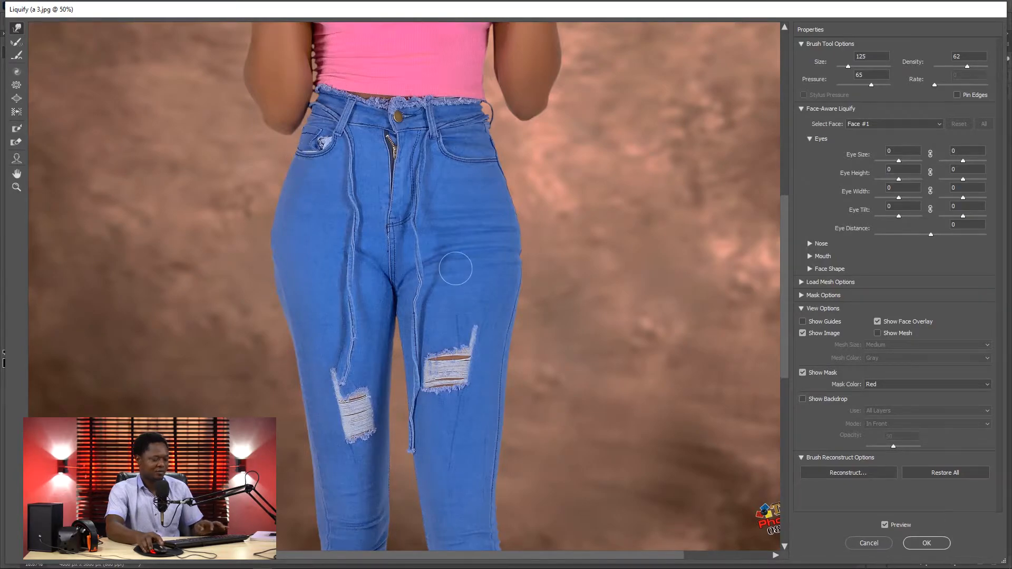
# Step: Compare the reshaped hips with the original photo at 25% zoom by switching the Liquify preview off and on
pyautogui.hotkey('ctrl', '-')
pyautogui.hotkey('ctrl', '-')
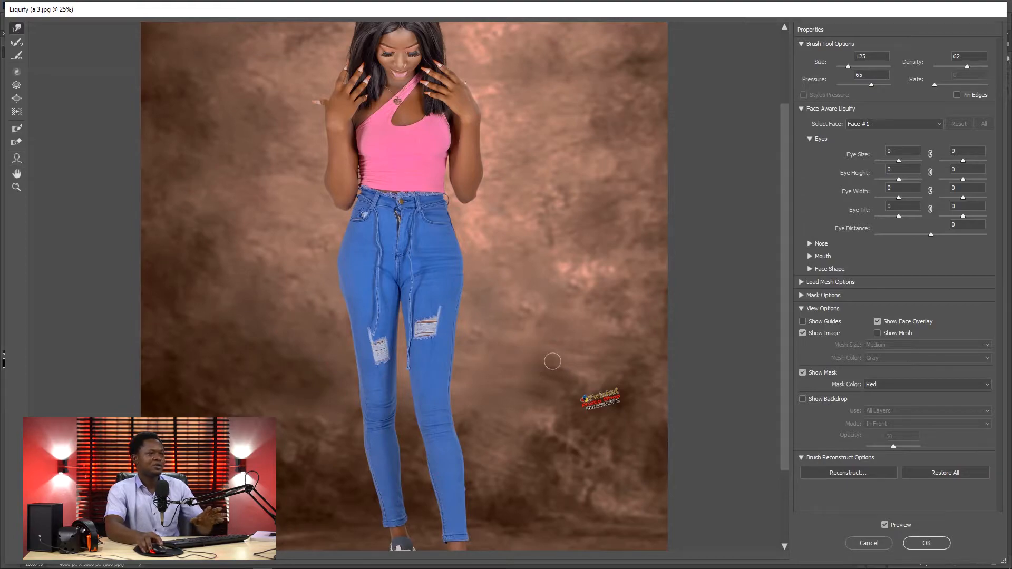
pyautogui.click(885, 526)
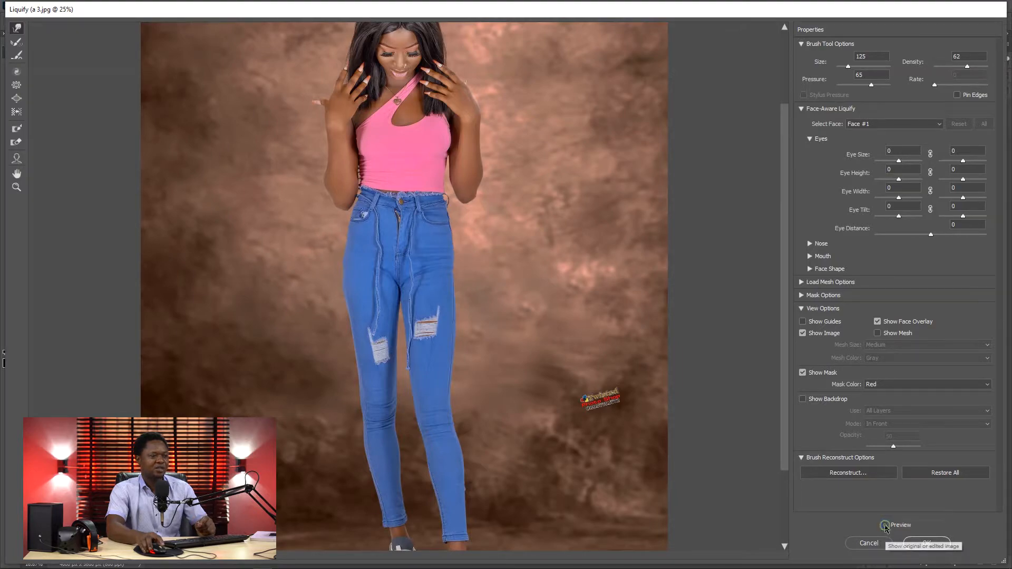
pyautogui.click(885, 525)
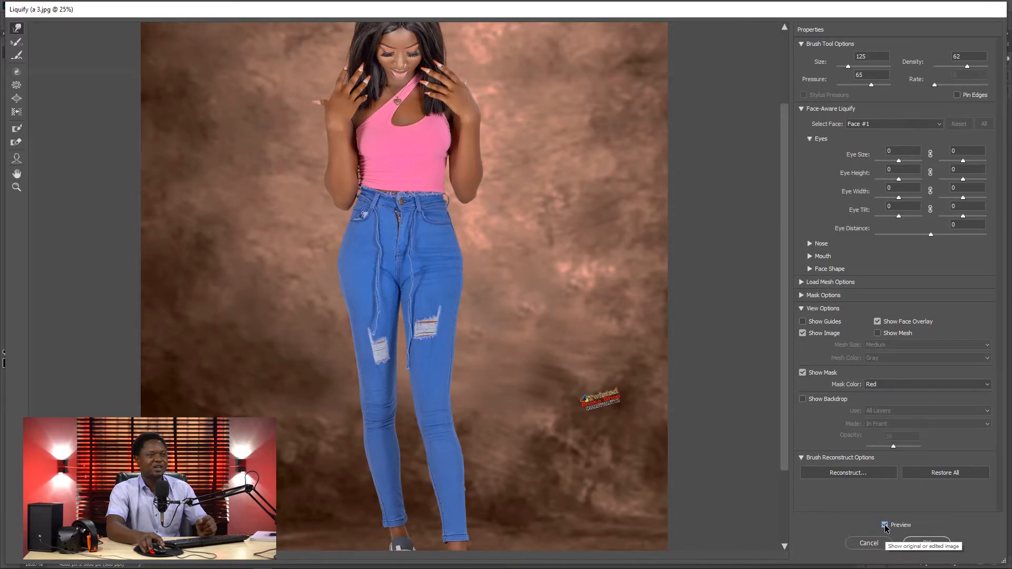
pyautogui.click(885, 525)
pyautogui.click(885, 526)
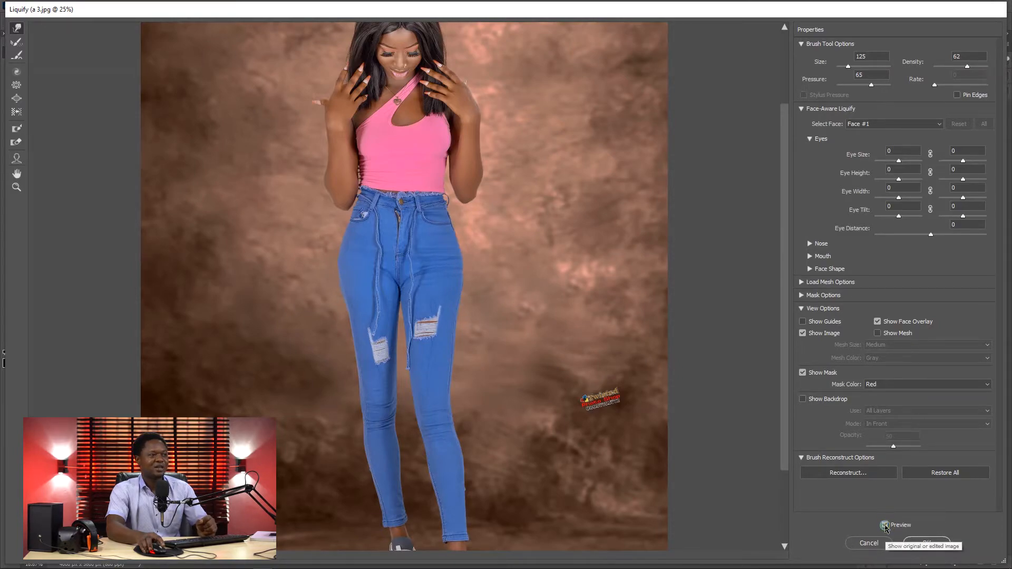
pyautogui.click(884, 526)
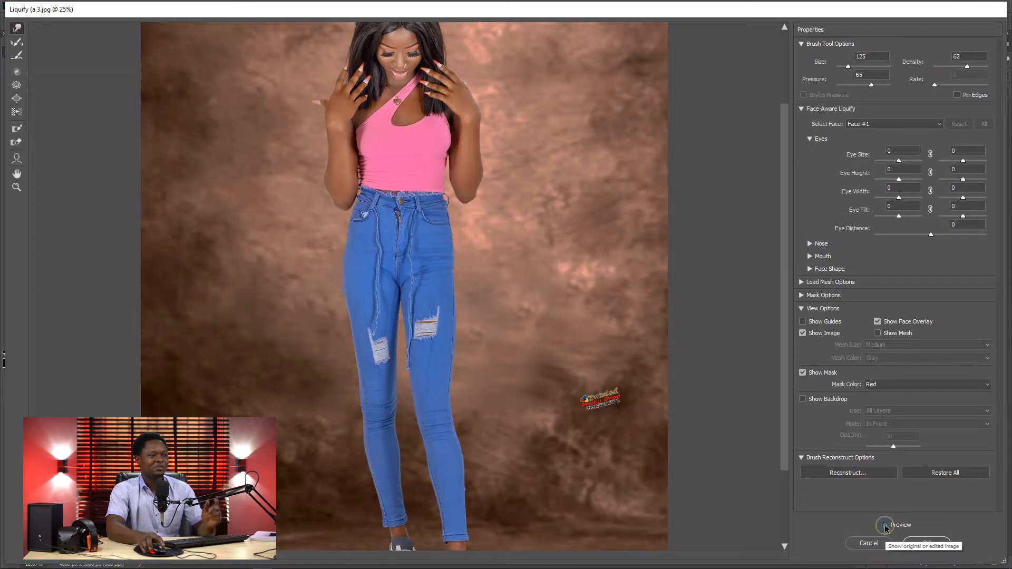
pyautogui.click(885, 526)
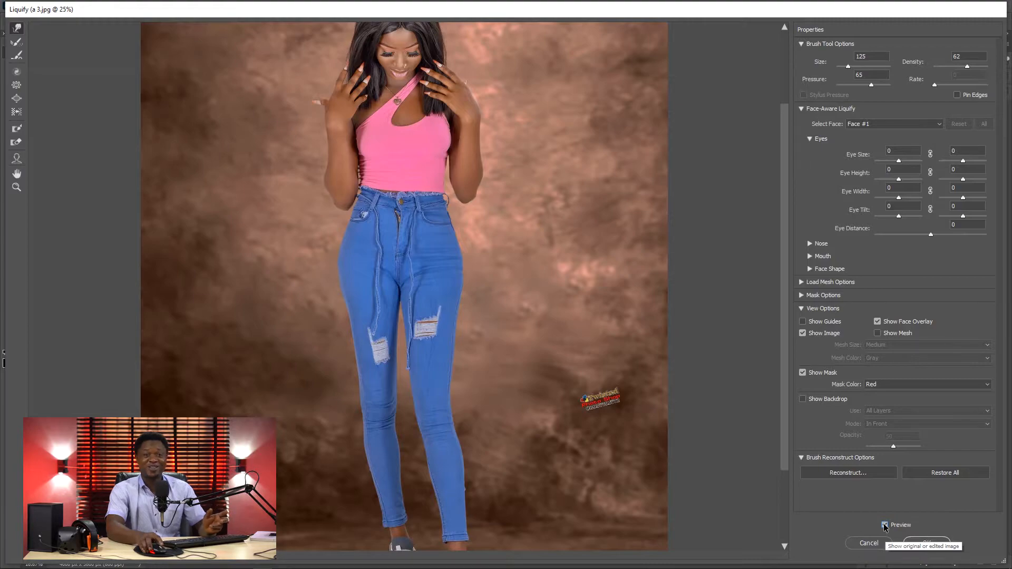
# Step: Examine the figure at several zoom levels and compare the hips before and after at 50%
pyautogui.hotkey('ctrl', '+')
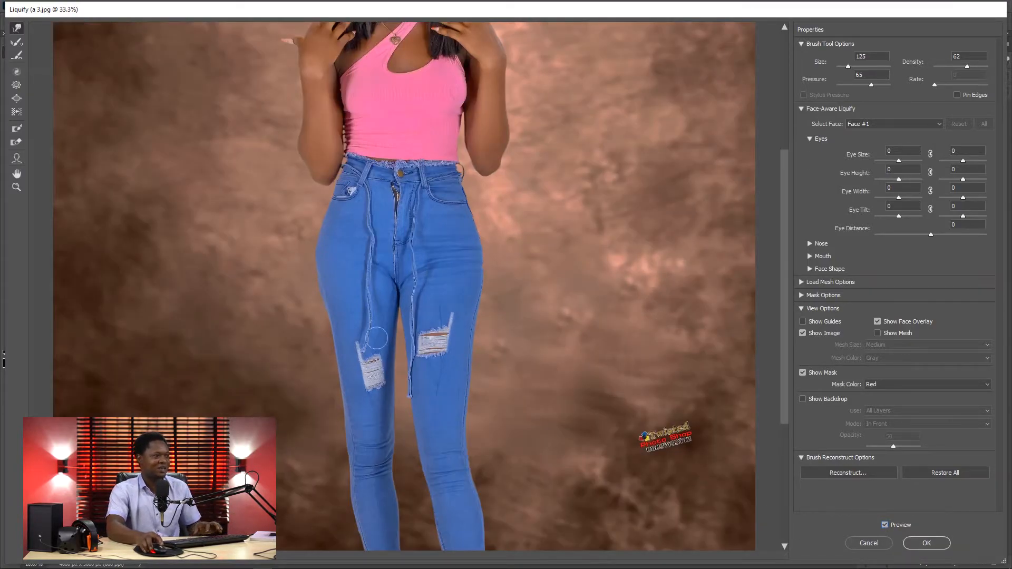
pyautogui.hotkey('ctrl', '-')
pyautogui.hotkey('ctrl', '-')
pyautogui.hotkey('ctrl', '-')
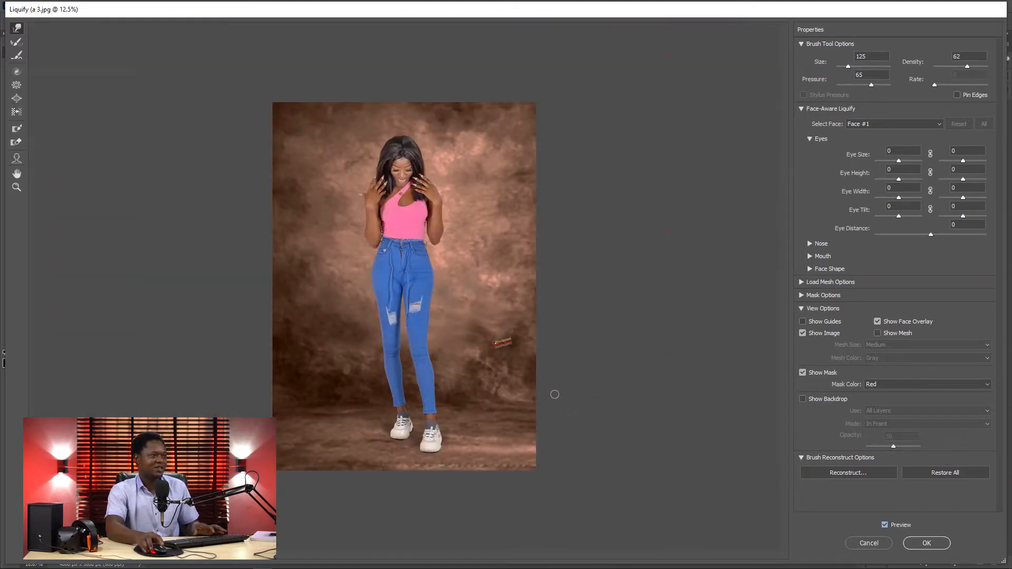
pyautogui.hotkey('ctrl', '+')
pyautogui.hotkey('ctrl', '+')
pyautogui.hotkey('ctrl', '+')
pyautogui.hotkey('ctrl', '+')
pyautogui.hotkey('ctrl', '+')
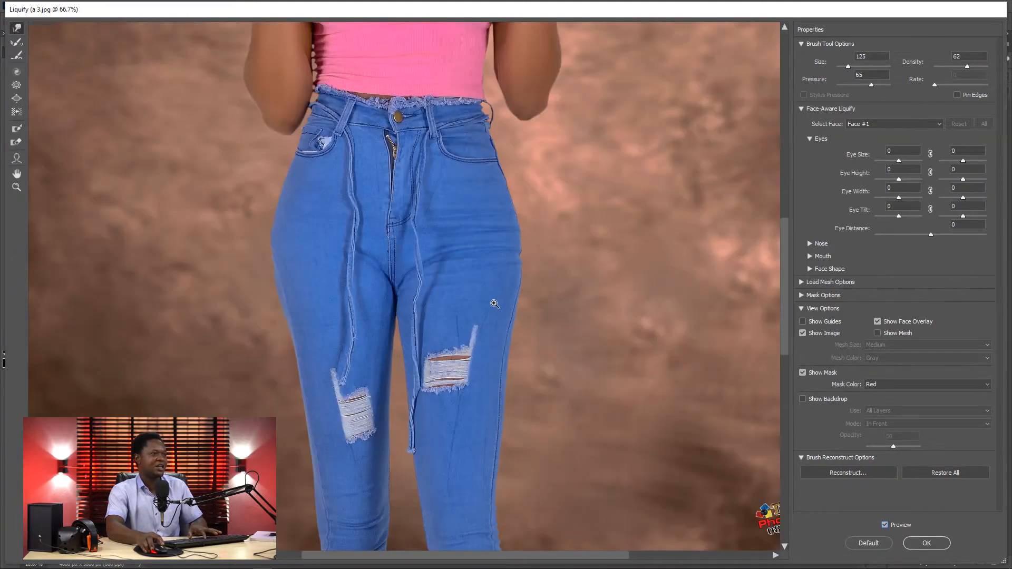
pyautogui.hotkey('ctrl', '-')
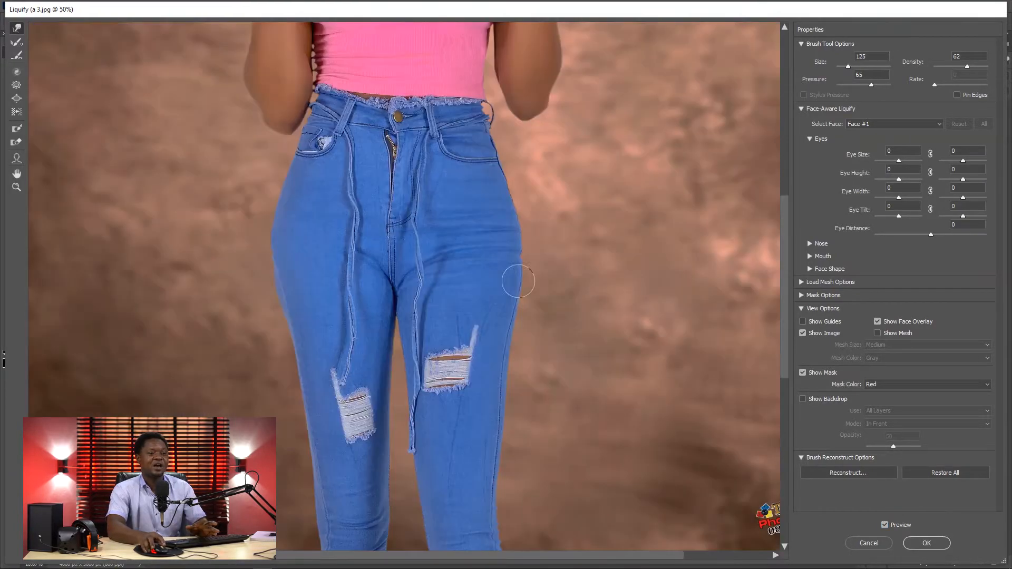
pyautogui.click(884, 525)
pyautogui.click(884, 525)
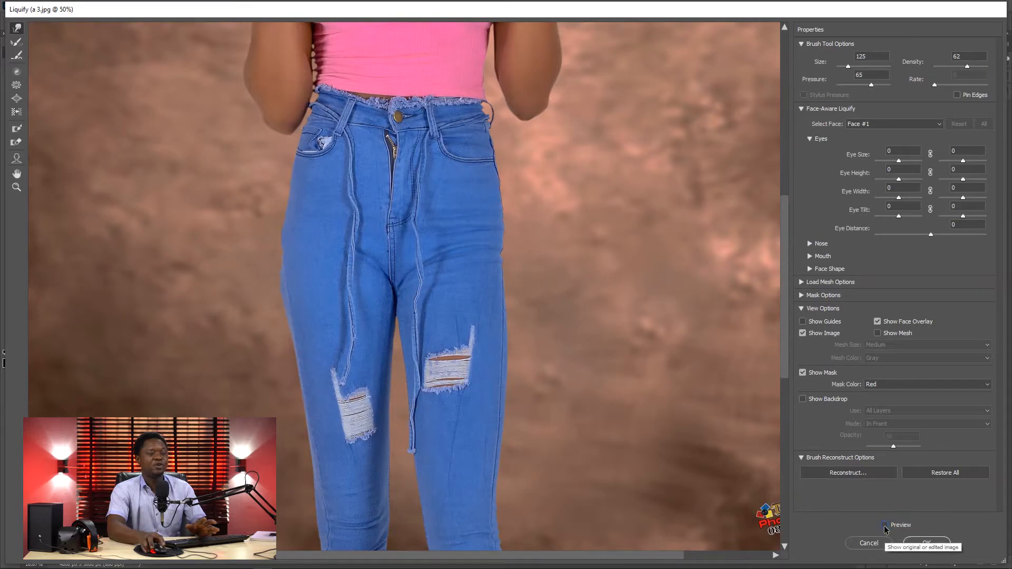
pyautogui.click(885, 525)
pyautogui.click(884, 525)
pyautogui.click(884, 525)
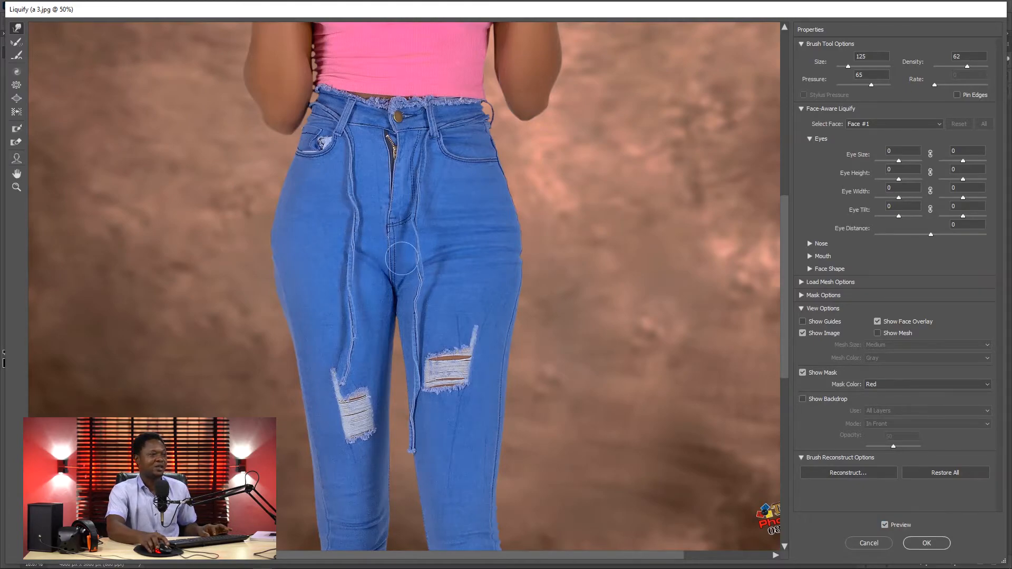
# Step: Activate the Bloat tool at size 300 and check the jeans and thighs against the original in the preview
pyautogui.moveTo(410, 246); pyautogui.dragTo(409, 201)
pyautogui.press('b')
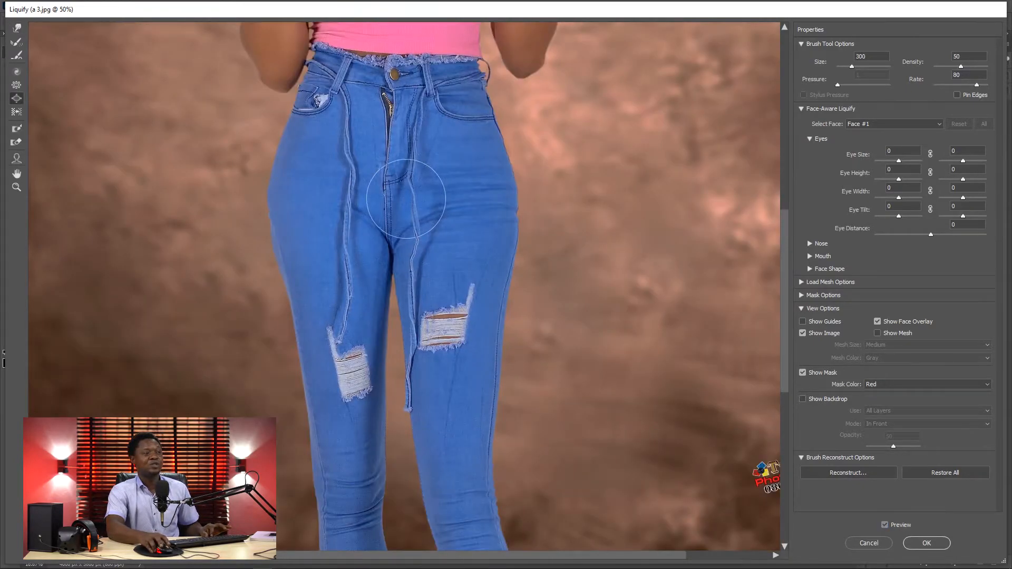
pyautogui.click(896, 527)
pyautogui.click(896, 527)
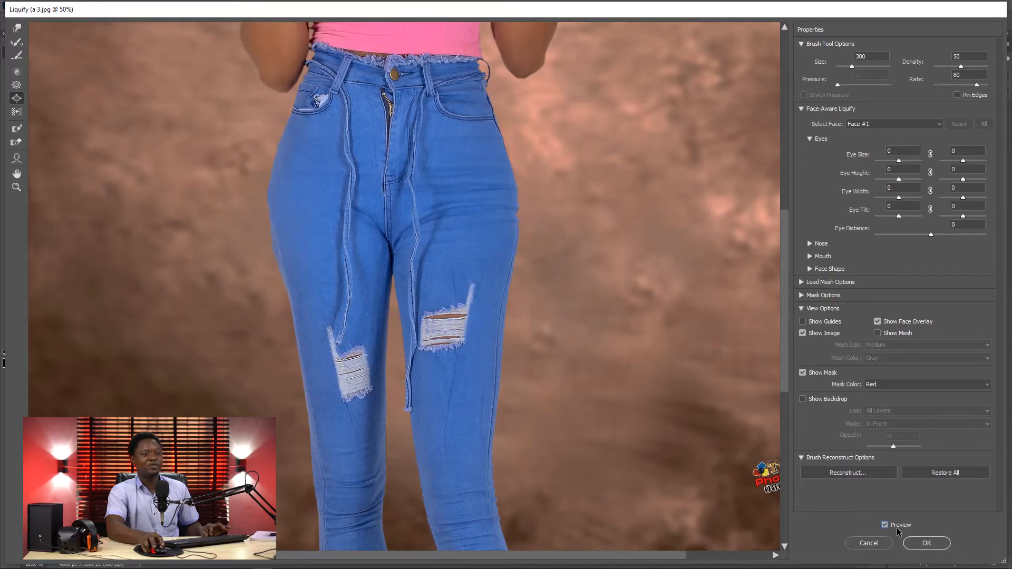
pyautogui.click(896, 527)
pyautogui.click(896, 526)
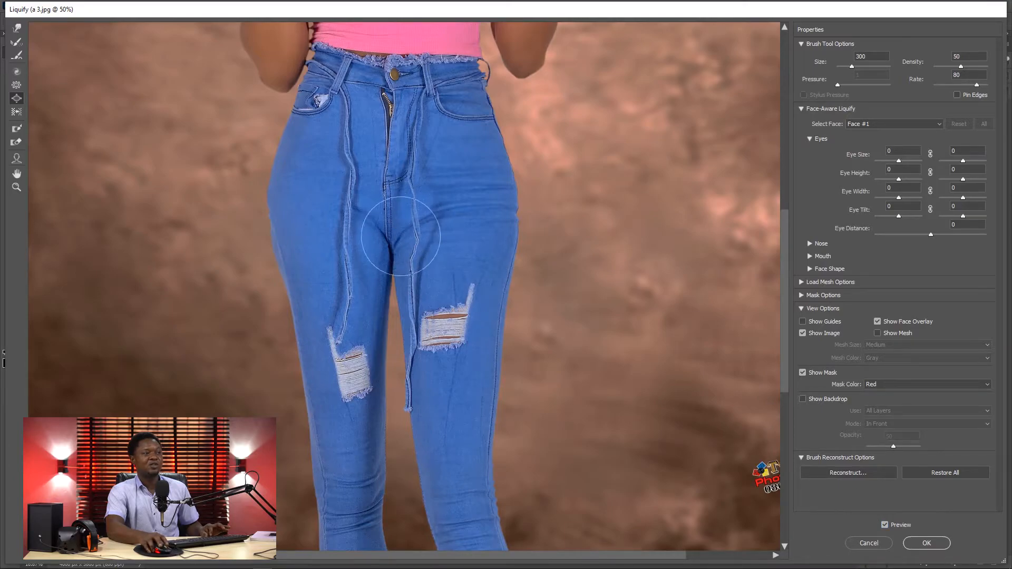
# Step: Examine the woman's whole figure and bring her face and upper body into view at 66.7%
pyautogui.moveTo(392, 226)
pyautogui.mouseDown()
pyautogui.moveTo(396, 270)
pyautogui.moveTo(546, 422)
pyautogui.moveTo(469, 366)
pyautogui.mouseUp()
pyautogui.hotkey('ctrl', '-')
pyautogui.hotkey('ctrl', '-')
pyautogui.hotkey('ctrl', '-')
pyautogui.hotkey('ctrl', '-')
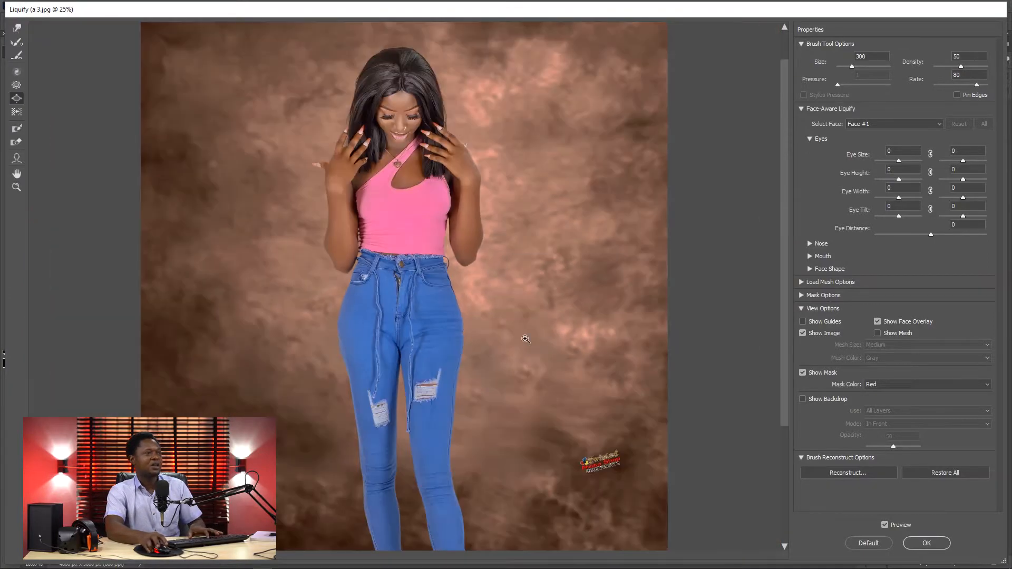
pyautogui.hotkey('ctrl', '+')
pyautogui.hotkey('ctrl', '+')
pyautogui.hotkey('ctrl', '+')
pyautogui.hotkey('ctrl', '+')
pyautogui.hotkey('ctrl', '+')
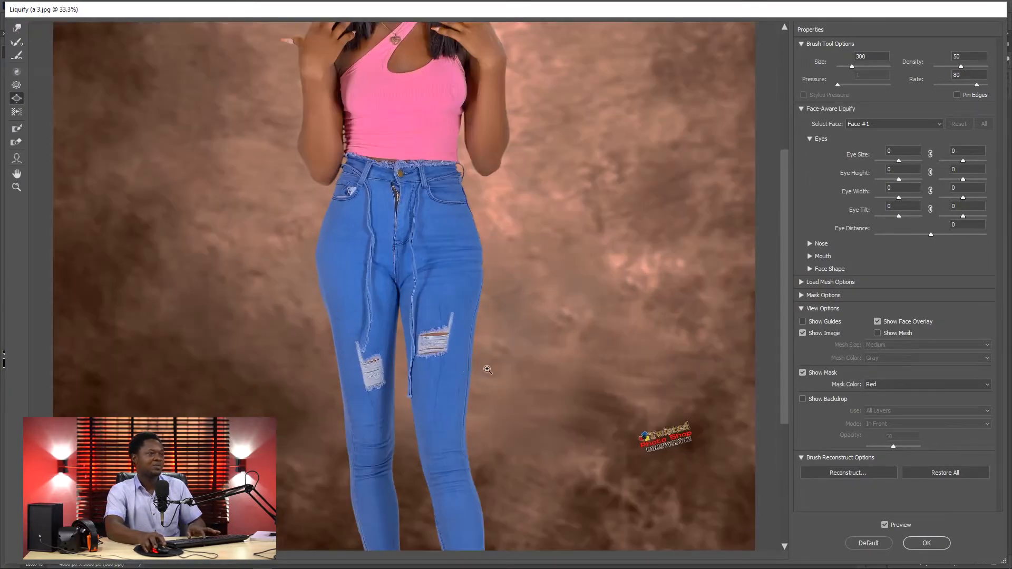
pyautogui.moveTo(484, 266)
pyautogui.mouseDown()
pyautogui.moveTo(508, 396)
pyautogui.moveTo(490, 368)
pyautogui.moveTo(488, 377)
pyautogui.mouseUp()
pyautogui.moveTo(481, 239); pyautogui.dragTo(457, 414)
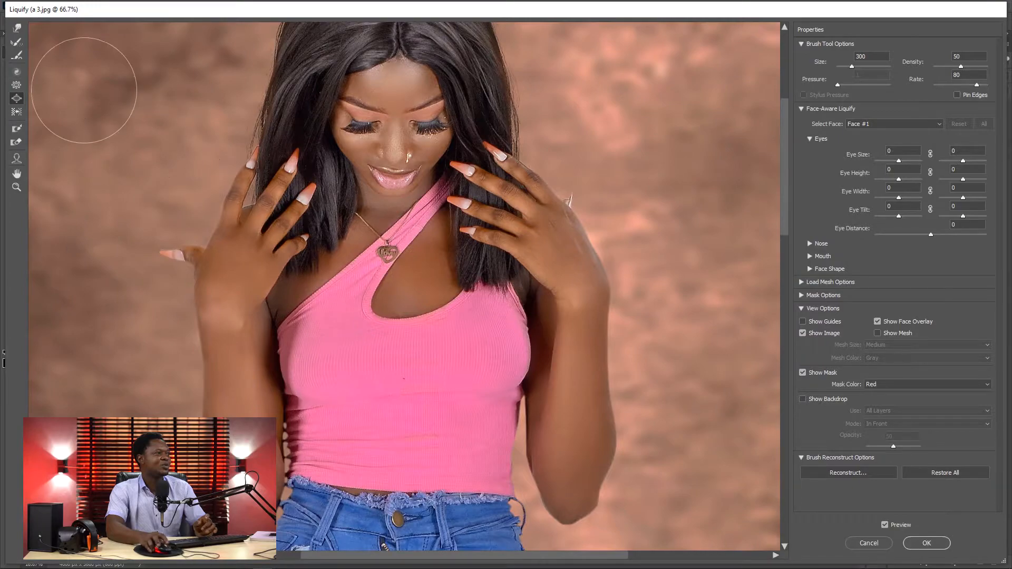
# Step: Enlarge both sides of the bust slightly with the Bloat tool at size 400
pyautogui.click(17, 28)
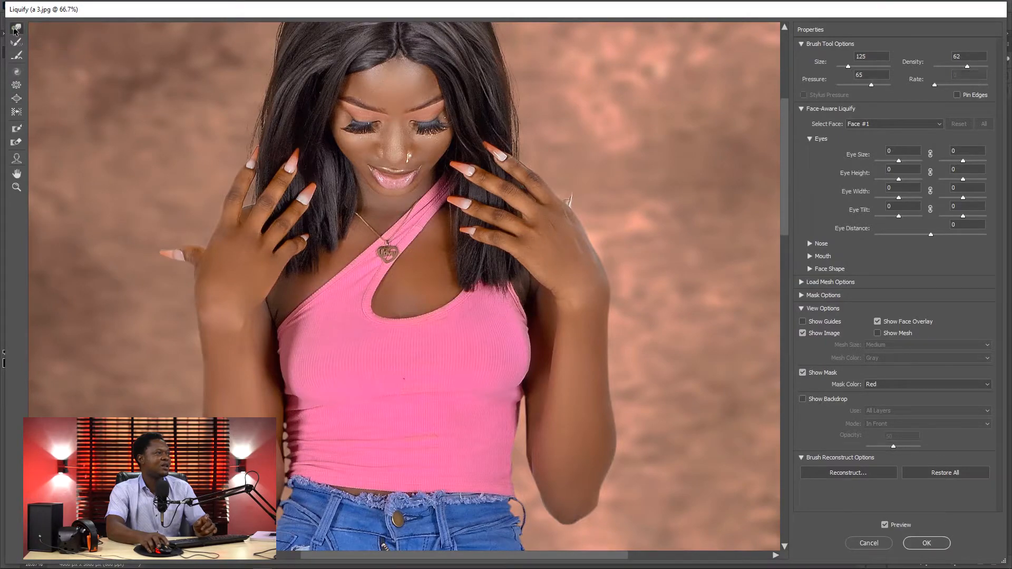
pyautogui.click(16, 100)
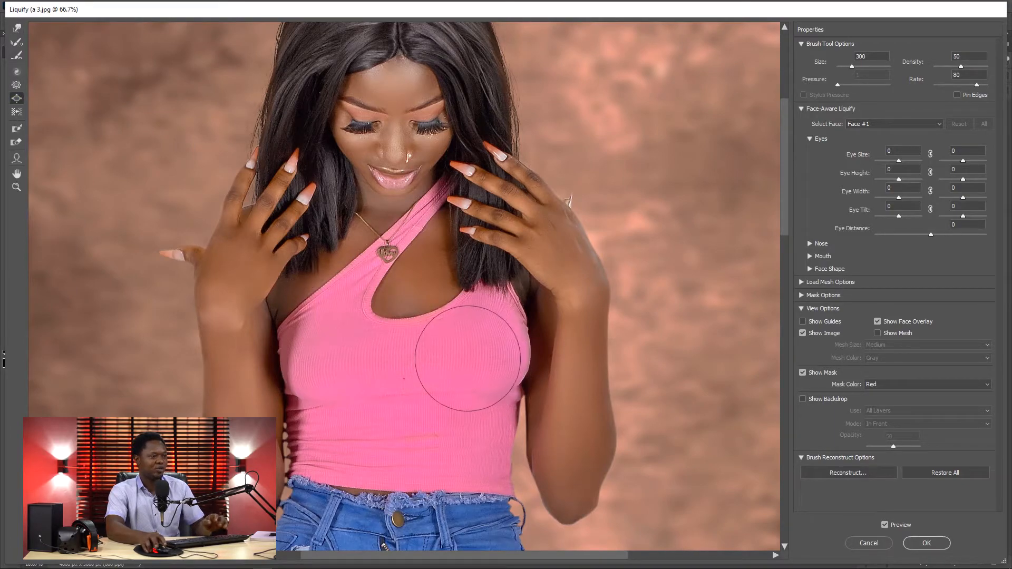
pyautogui.press(']')
pyautogui.press(']')
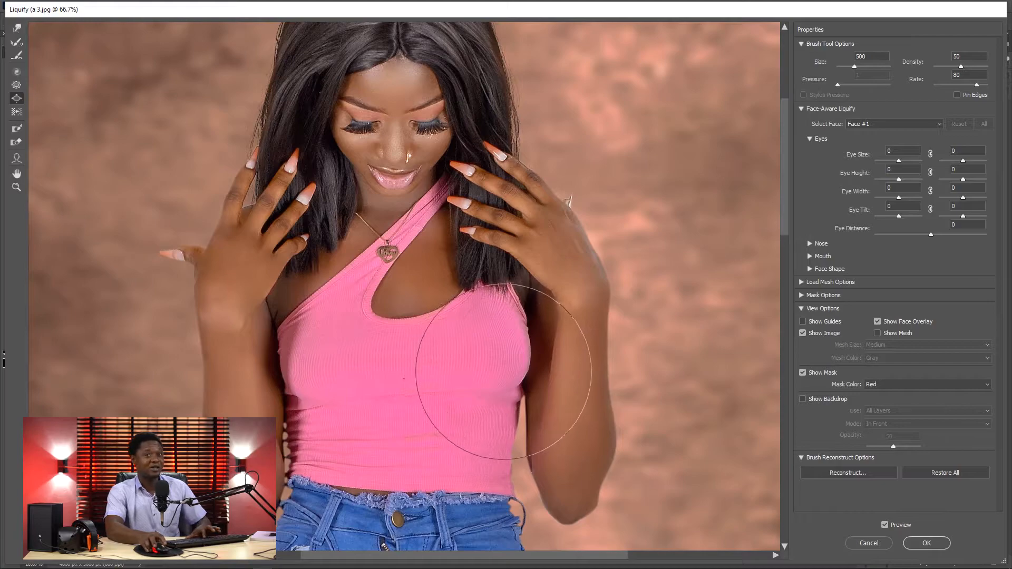
pyautogui.press('[')
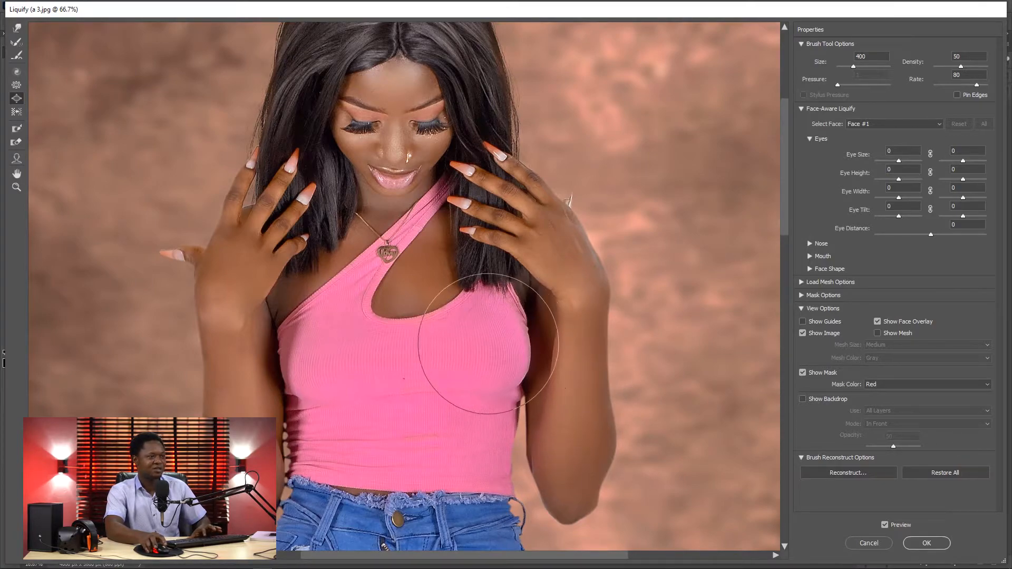
pyautogui.moveTo(477, 344); pyautogui.dragTo(475, 346)
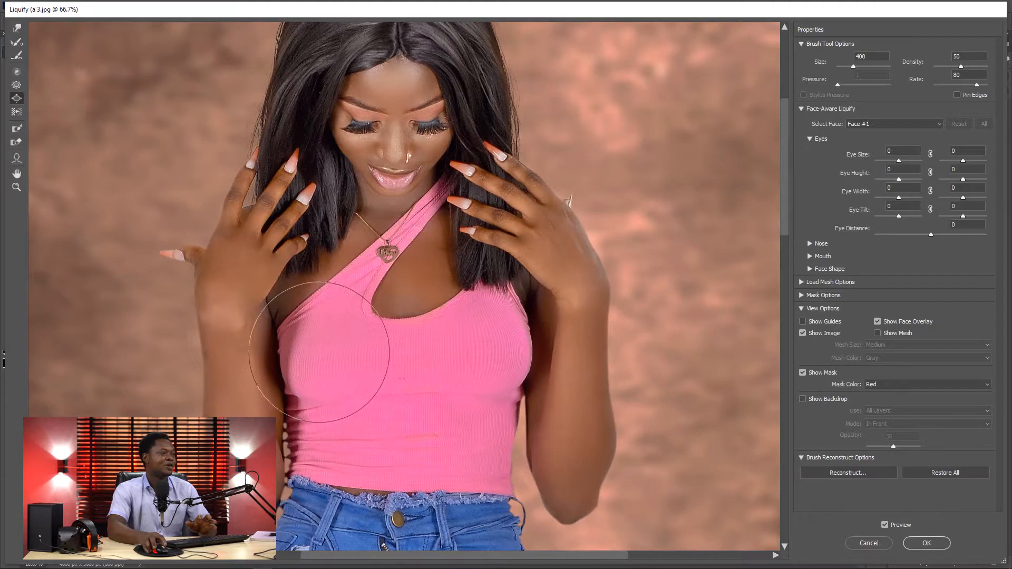
pyautogui.click(325, 354)
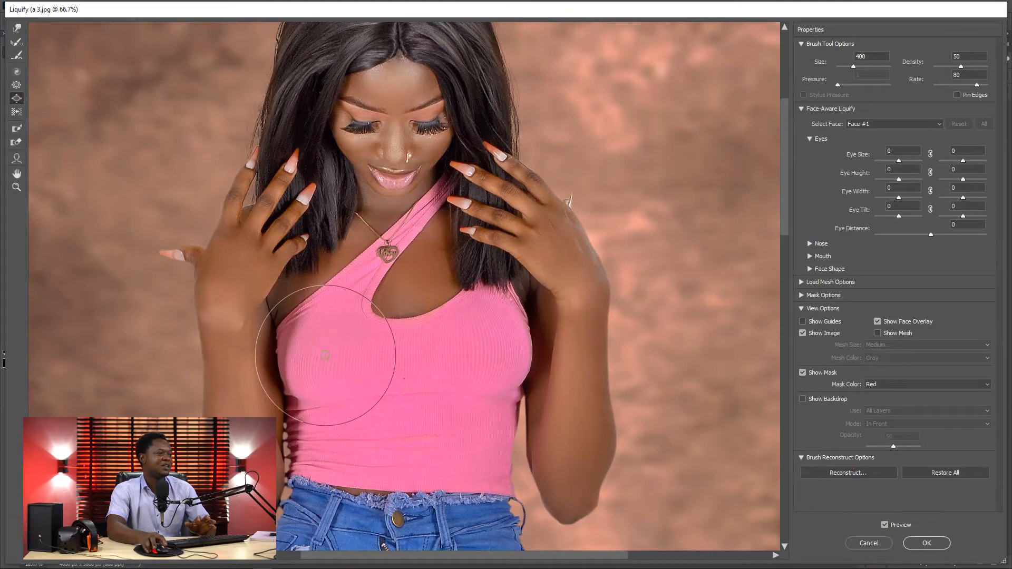
# Step: Compare the bust with the original photo at 50% zoom by switching the Liquify preview off and on
pyautogui.hotkey('ctrl', '-')
pyautogui.hotkey('ctrl', '-')
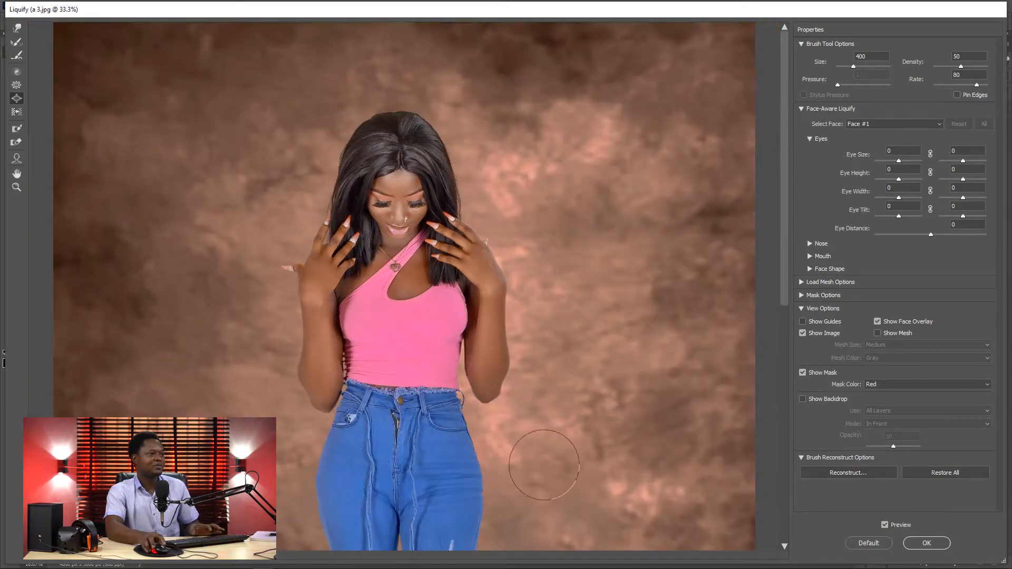
pyautogui.hotkey('ctrl', '+')
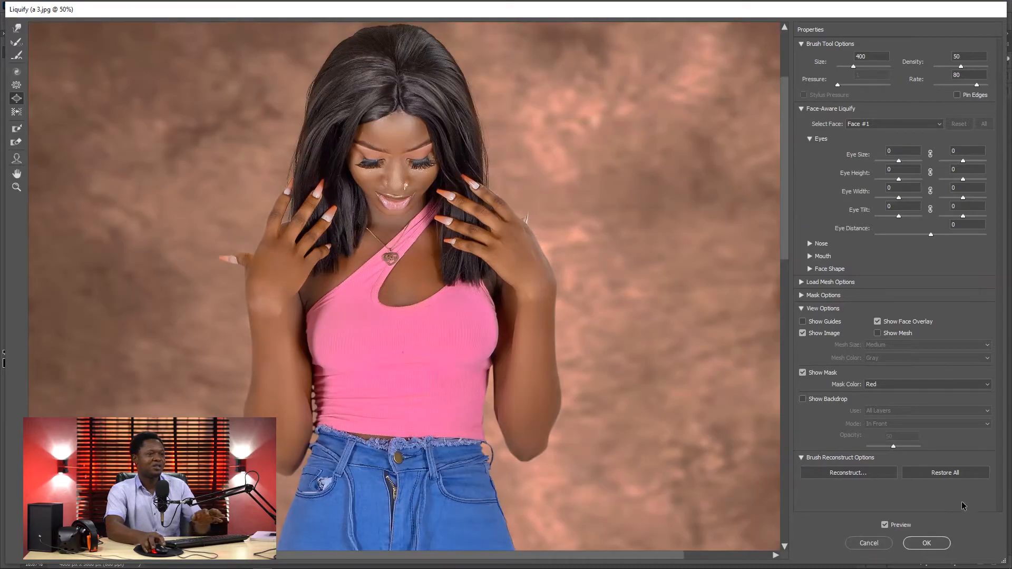
pyautogui.click(885, 525)
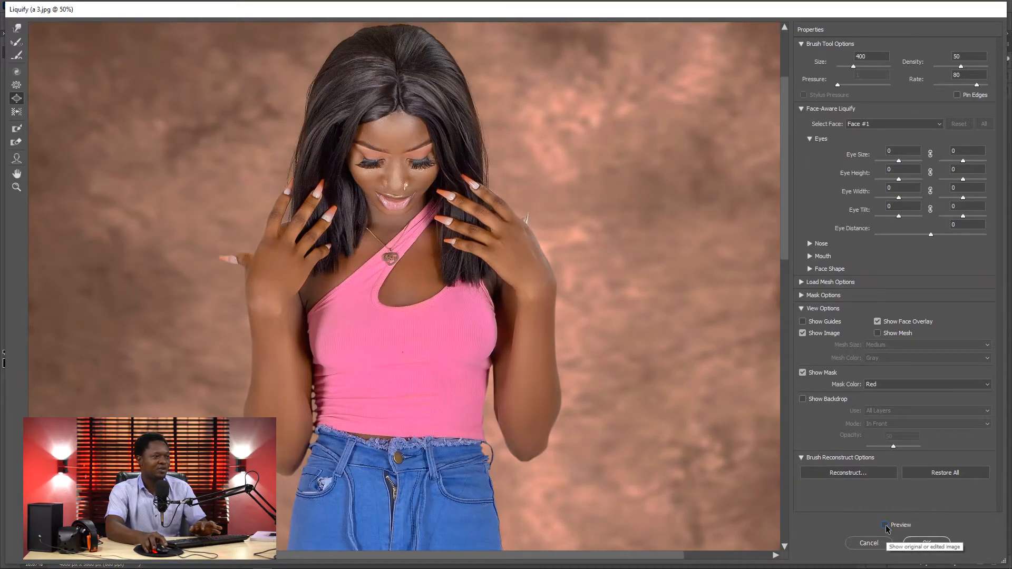
pyautogui.click(885, 525)
pyautogui.click(885, 525)
pyautogui.click(885, 525)
# Step: Check the bust before and after in close-up at 100% by toggling the preview
pyautogui.hotkey('ctrl', '+')
pyautogui.hotkey('ctrl', '+')
pyautogui.hotkey('ctrl', '+')
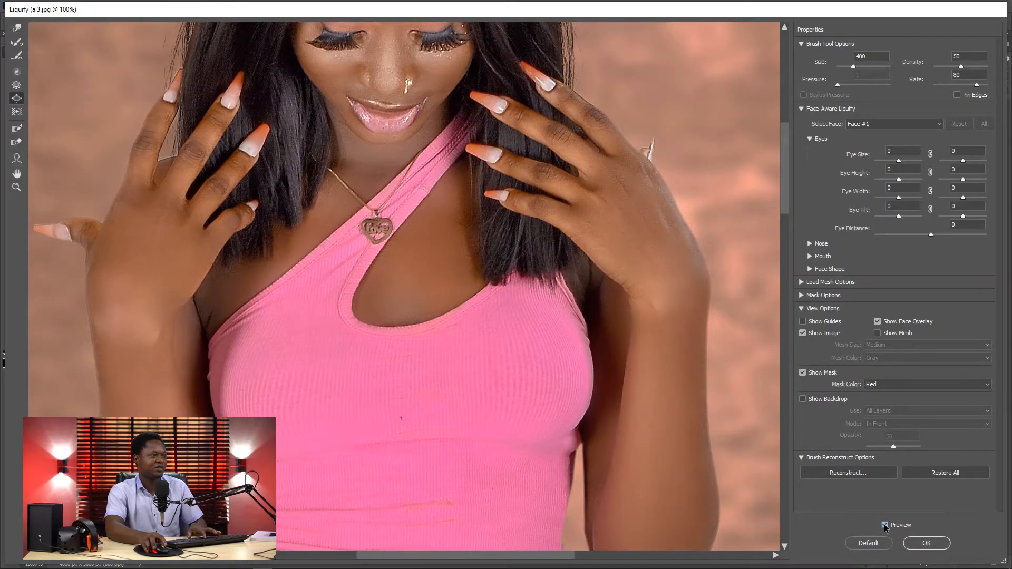
pyautogui.hotkey('ctrl', '-')
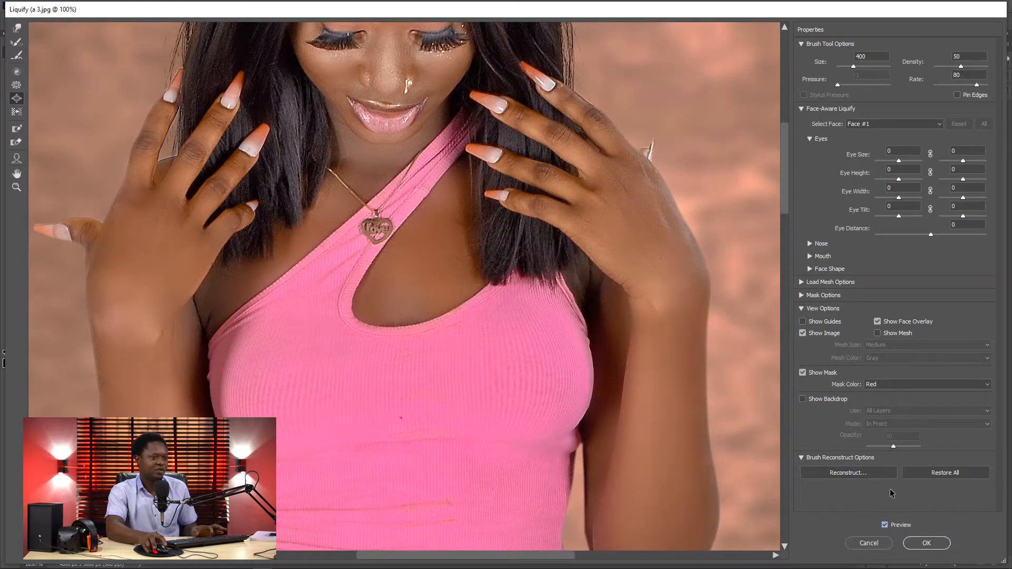
pyautogui.click(885, 525)
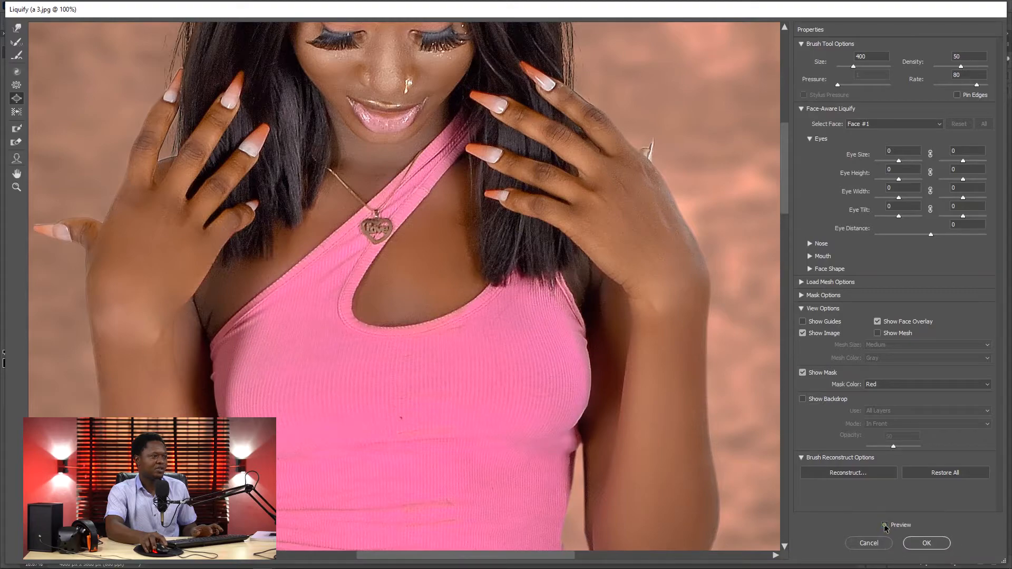
pyautogui.click(885, 525)
pyautogui.click(885, 525)
pyautogui.click(885, 525)
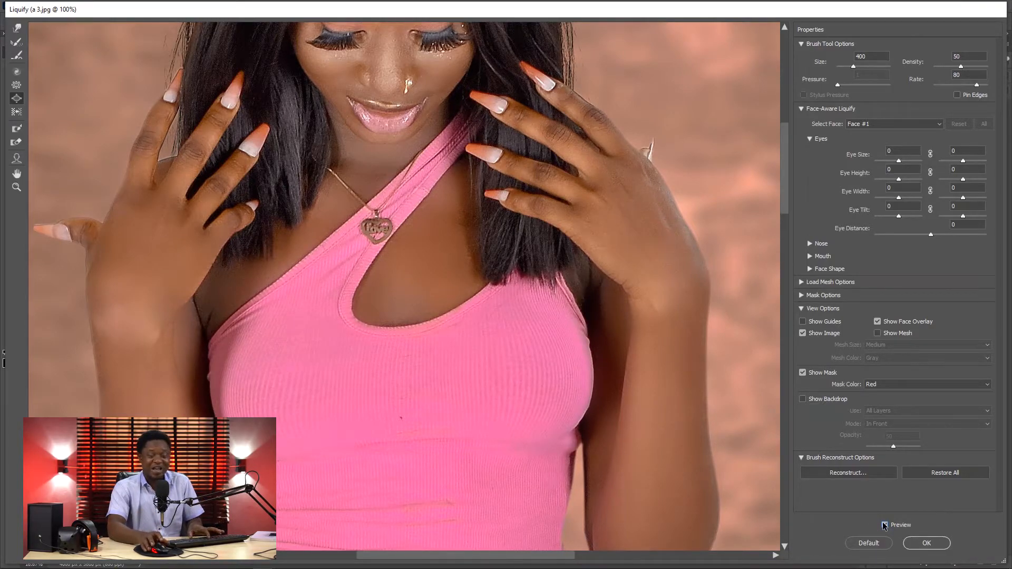
pyautogui.hotkey('ctrl', '-')
pyautogui.hotkey('ctrl', '-')
pyautogui.hotkey('ctrl', '-')
pyautogui.hotkey('ctrl', '-')
pyautogui.hotkey('ctrl', '-')
pyautogui.hotkey('ctrl', '-')
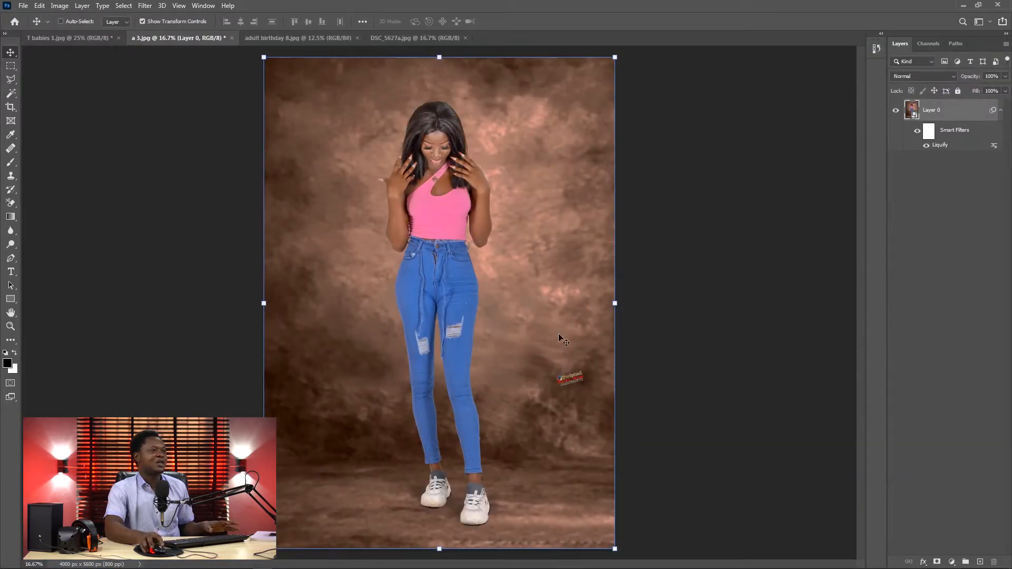
# Step: Switch to adult birthday 8.jpg and examine the woman's hips, waist and upper body up to 100% zoom
pyautogui.click(274, 38)
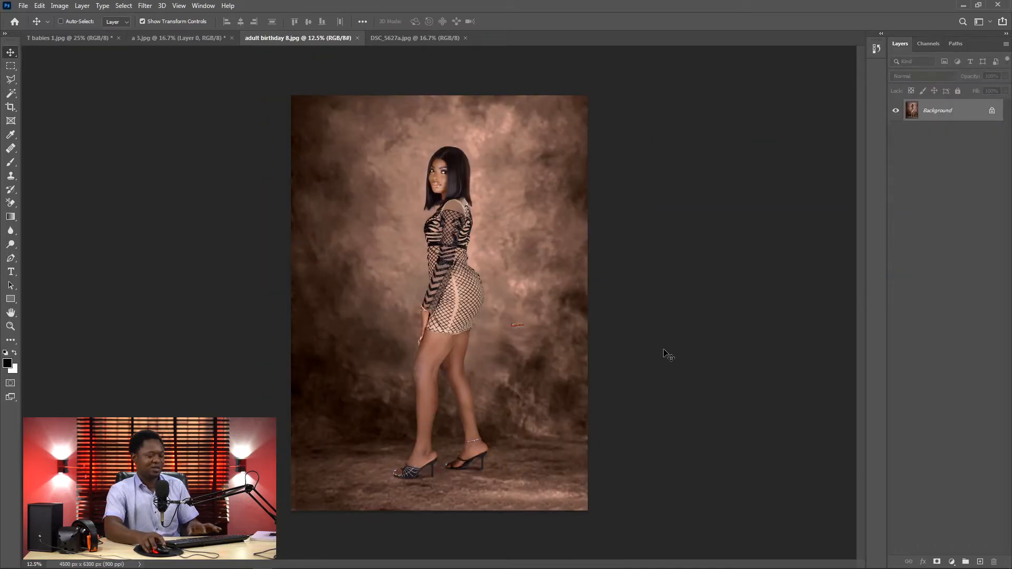
pyautogui.scroll(3, 665, 354)
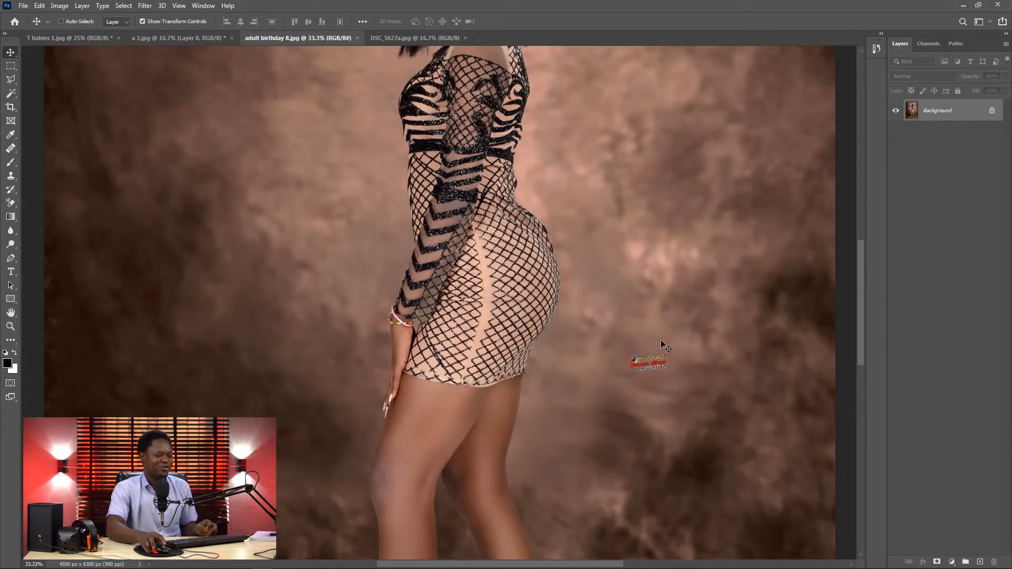
pyautogui.scroll(-1, 663, 344)
pyautogui.scroll(3, 659, 343)
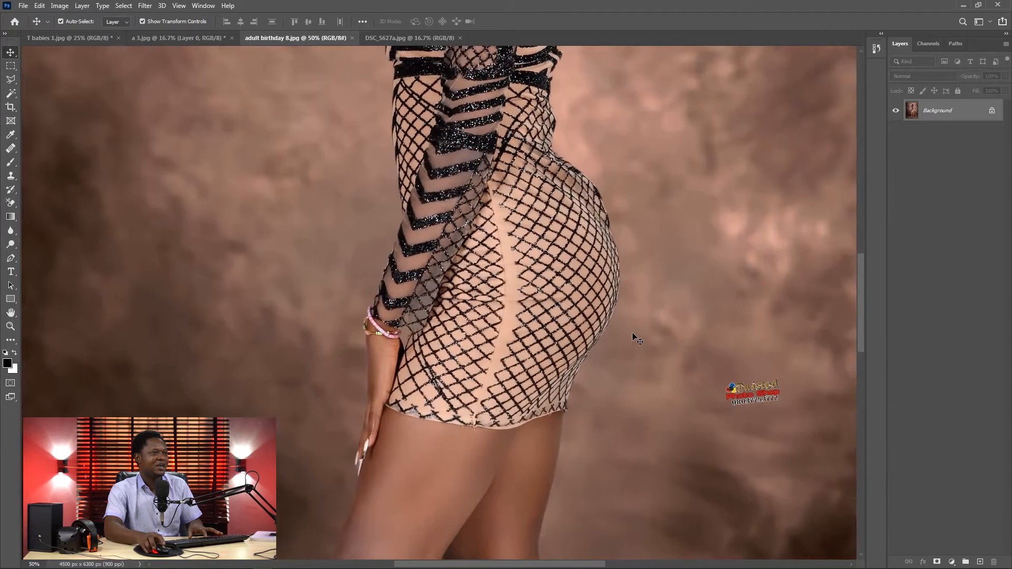
pyautogui.hotkey('ctrl', '+')
pyautogui.scroll(8, 553, 186)
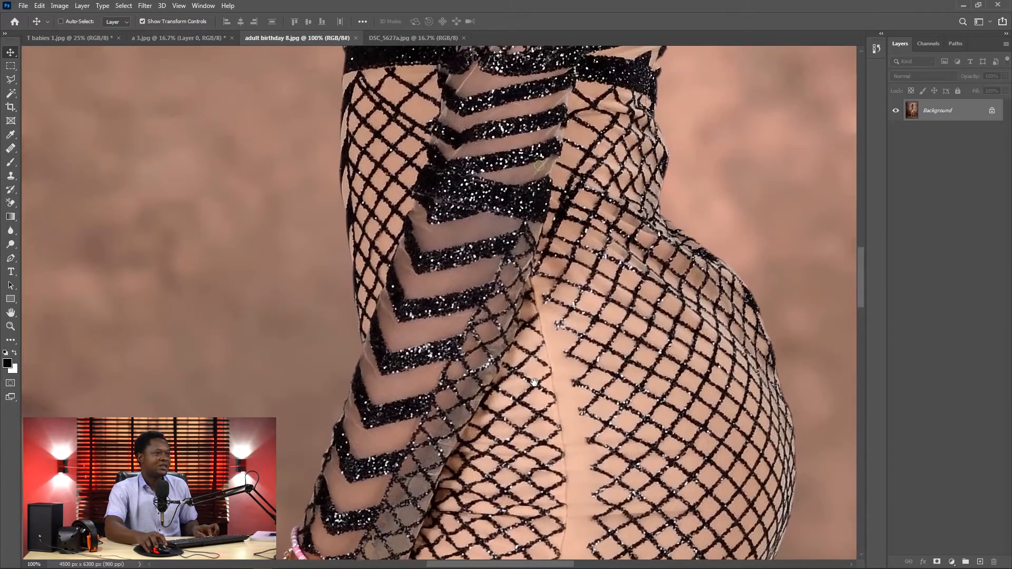
pyautogui.scroll(5, 578, 214)
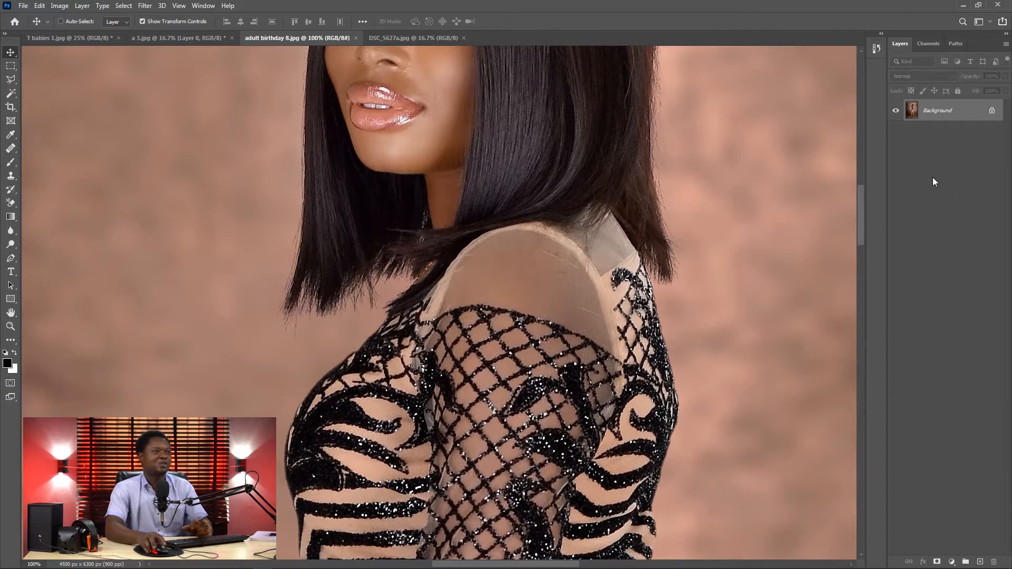
# Step: Convert the background layer for smart filters and open it in the Liquify filter
pyautogui.click(142, 10)
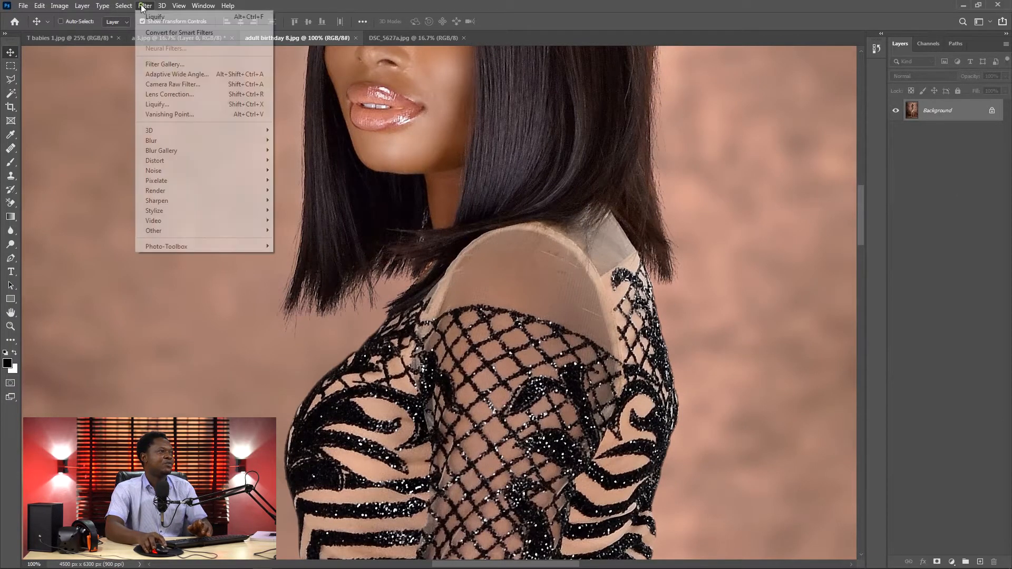
pyautogui.click(185, 30)
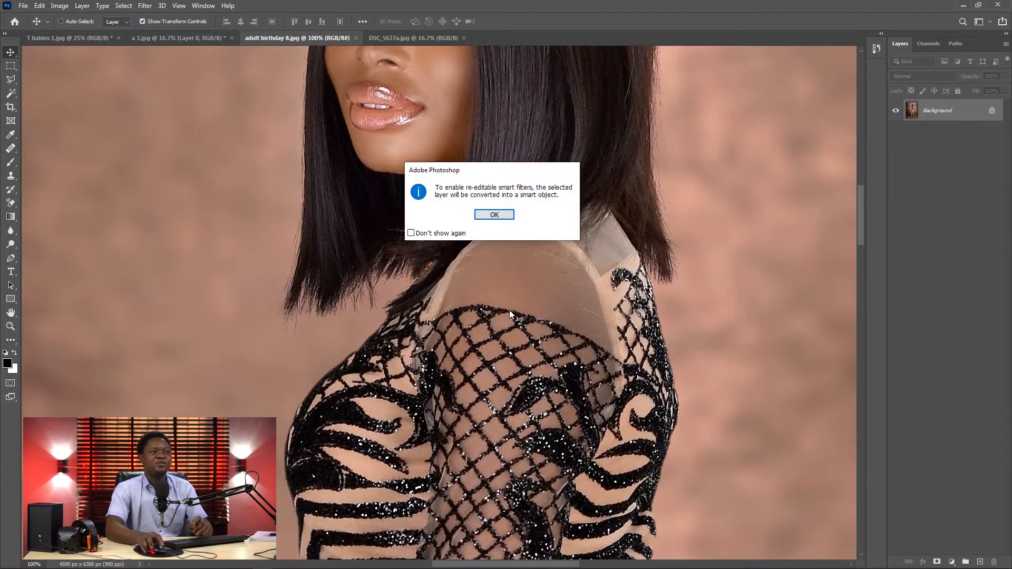
pyautogui.click(494, 215)
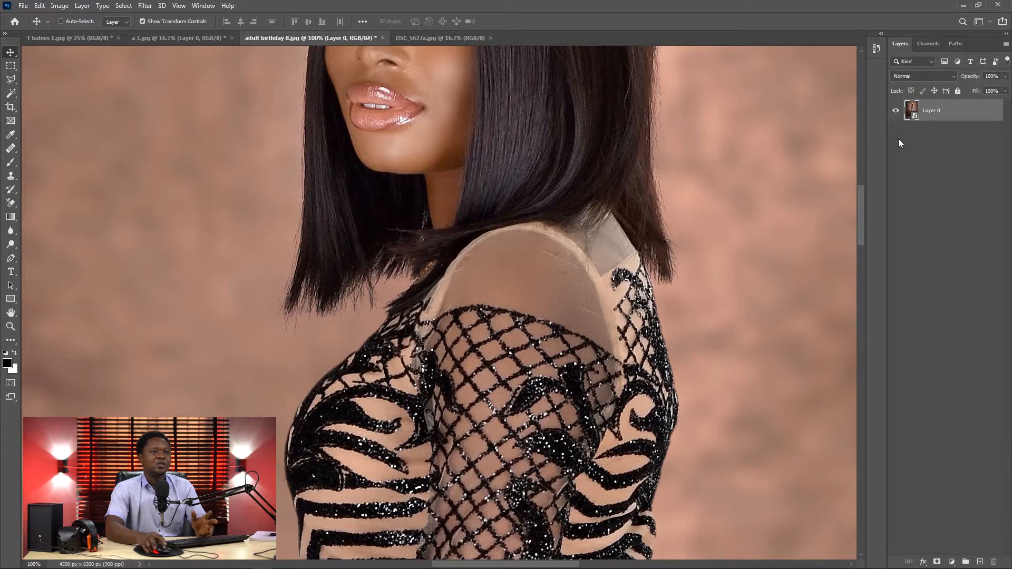
pyautogui.click(146, 7)
pyautogui.click(170, 105)
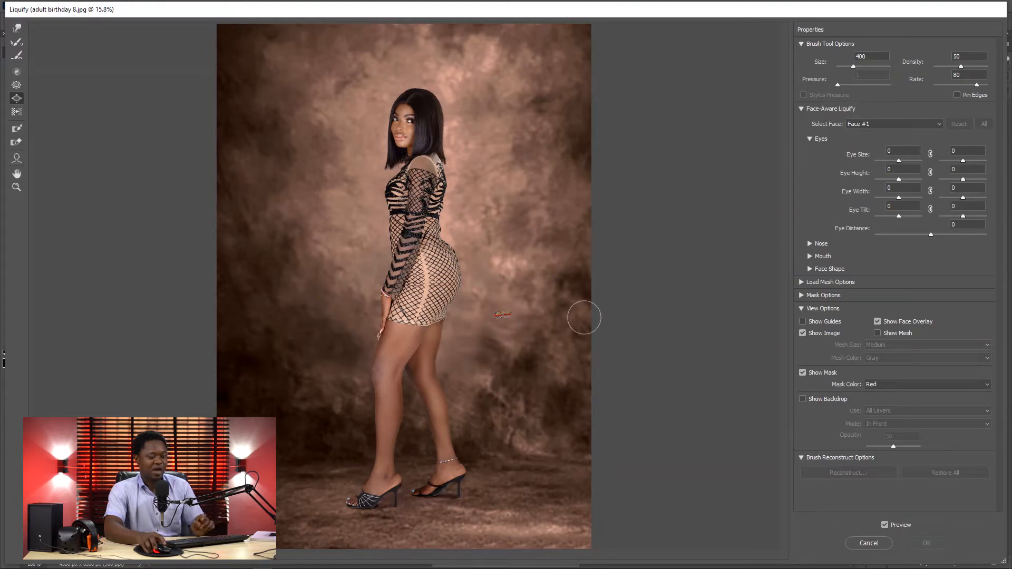
# Step: Examine the woman's waist, sleeve and hips at zoom levels from 50% to 200%
pyautogui.hotkey('ctrl', '+')
pyautogui.hotkey('ctrl', '+')
pyautogui.hotkey('ctrl', '+')
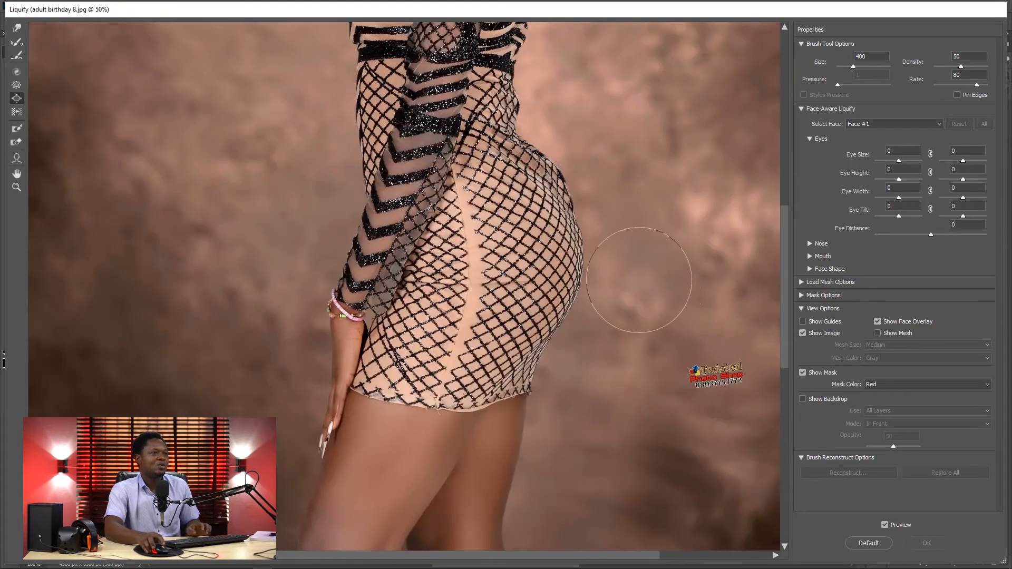
pyautogui.moveTo(466, 194); pyautogui.dragTo(471, 337)
pyautogui.hotkey('ctrl', '+')
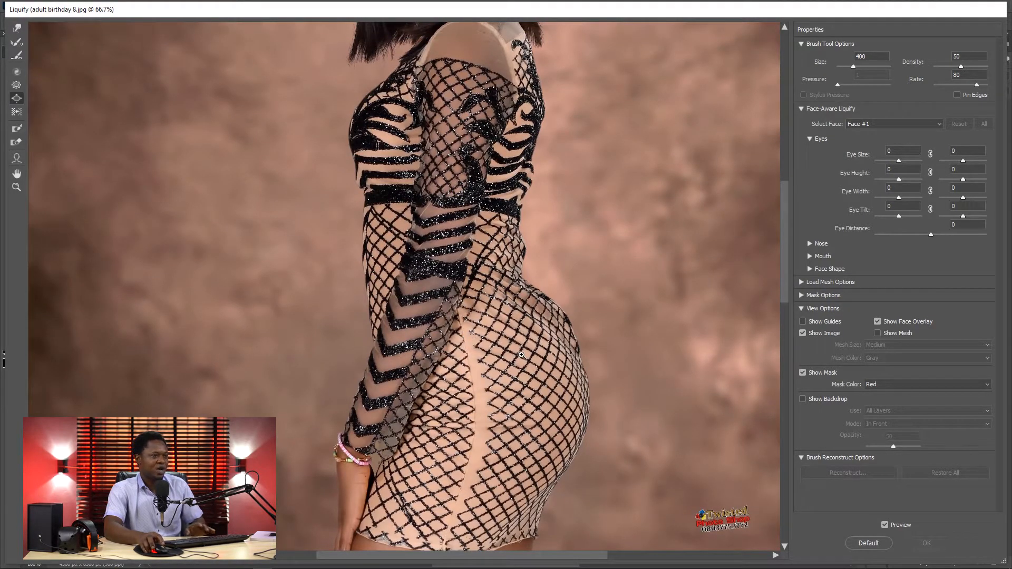
pyautogui.hotkey('ctrl', '+')
pyautogui.hotkey('ctrl', '+')
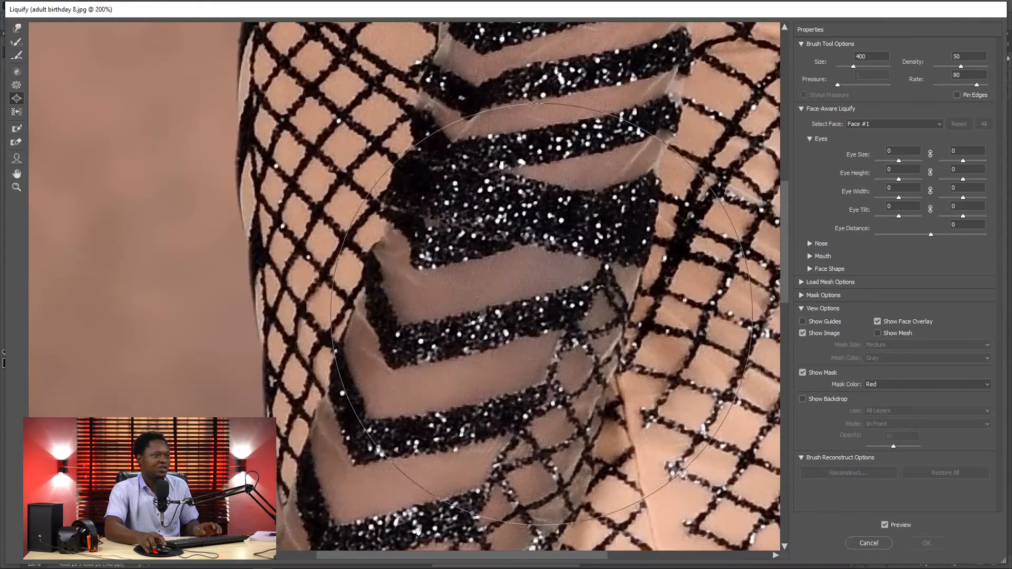
pyautogui.hotkey('ctrl', '-')
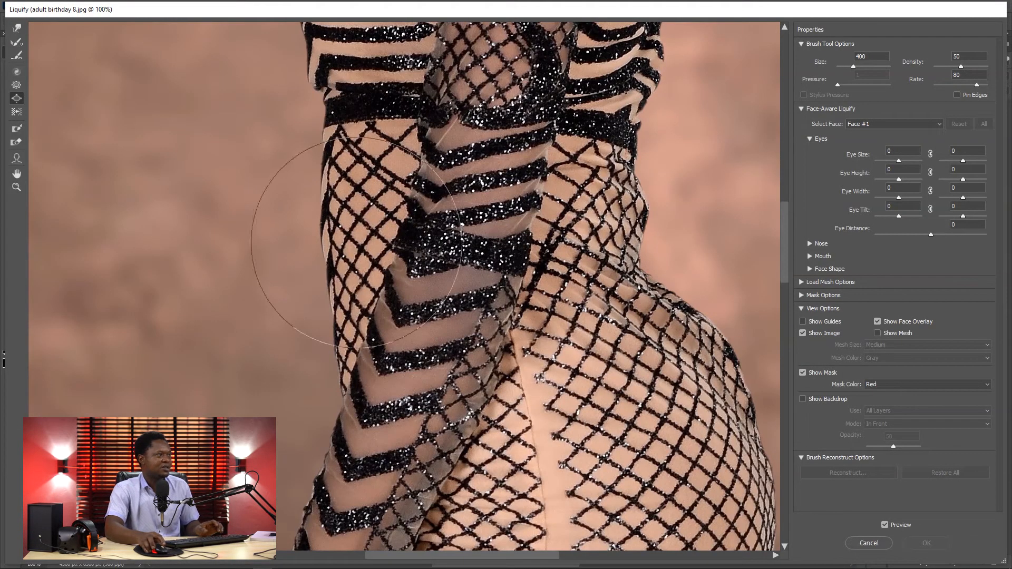
# Step: Push the bulge at the back of the waist inward using the Forward Warp tool at size 45
pyautogui.click(17, 30)
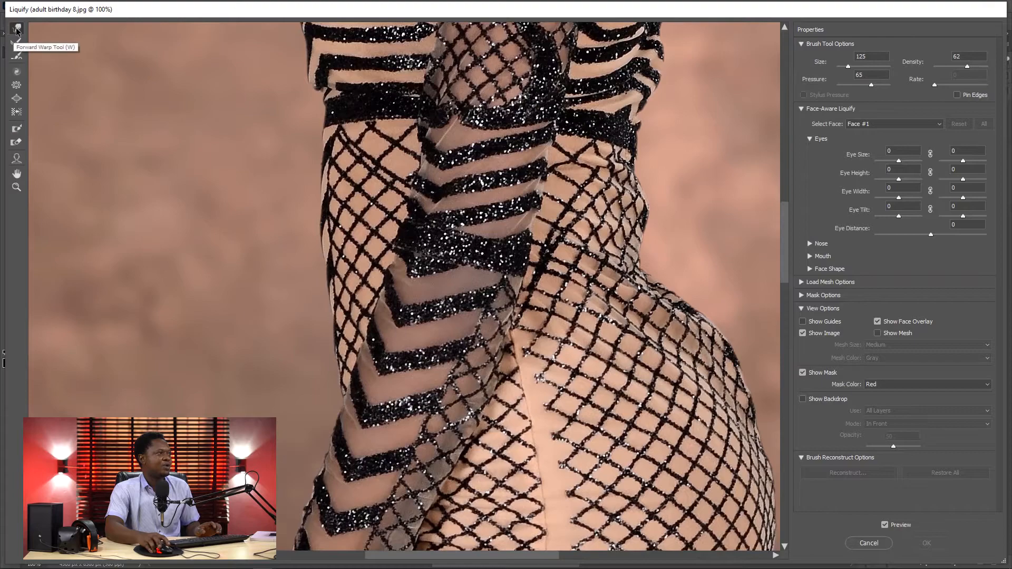
pyautogui.hotkey('ctrl', '+')
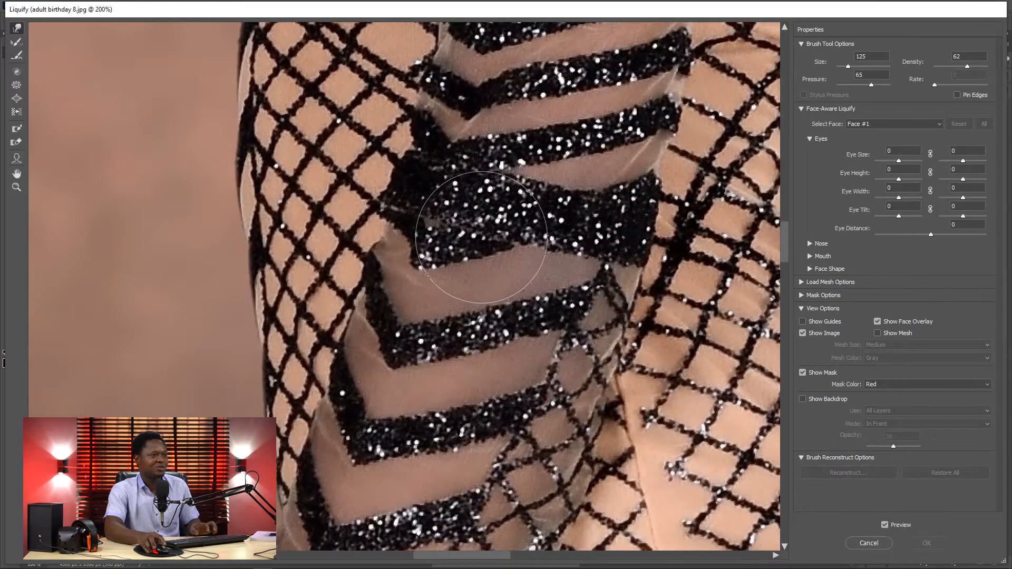
pyautogui.moveTo(622, 231)
pyautogui.mouseDown()
pyautogui.moveTo(393, 319)
pyautogui.moveTo(550, 260)
pyautogui.mouseUp()
pyautogui.press('[')
pyautogui.press('[')
pyautogui.press('[')
pyautogui.press('[')
pyautogui.press('[')
pyautogui.press('[')
pyautogui.press('[')
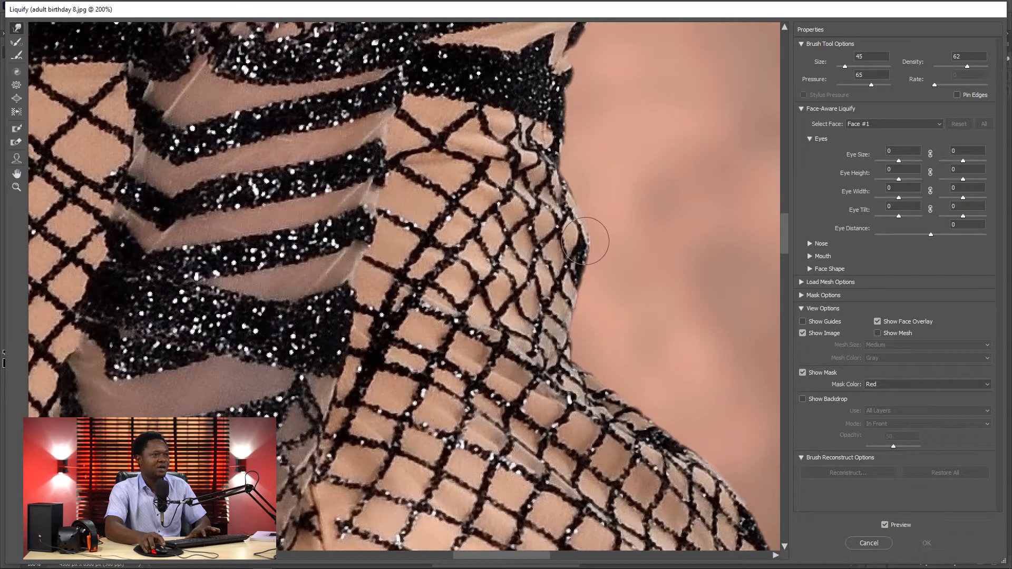
pyautogui.moveTo(585, 241); pyautogui.dragTo(563, 220)
# Step: Slim the back of the waist further with larger Forward Warp strokes, up to size 125
pyautogui.press(']')
pyautogui.moveTo(578, 271)
pyautogui.mouseDown()
pyautogui.moveTo(575, 292)
pyautogui.moveTo(586, 275)
pyautogui.moveTo(568, 257)
pyautogui.mouseUp()
pyautogui.press(']')
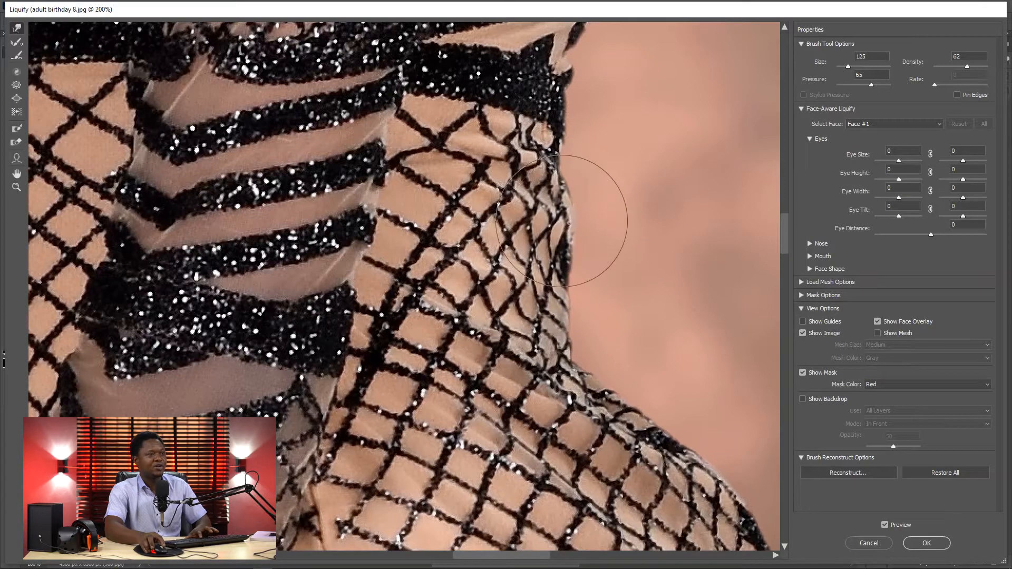
pyautogui.moveTo(570, 215); pyautogui.dragTo(564, 215)
# Step: Smooth the back contour from the black waistband down to the hip with Forward Warp at size 80
pyautogui.press(']')
pyautogui.press('[')
pyautogui.press('[')
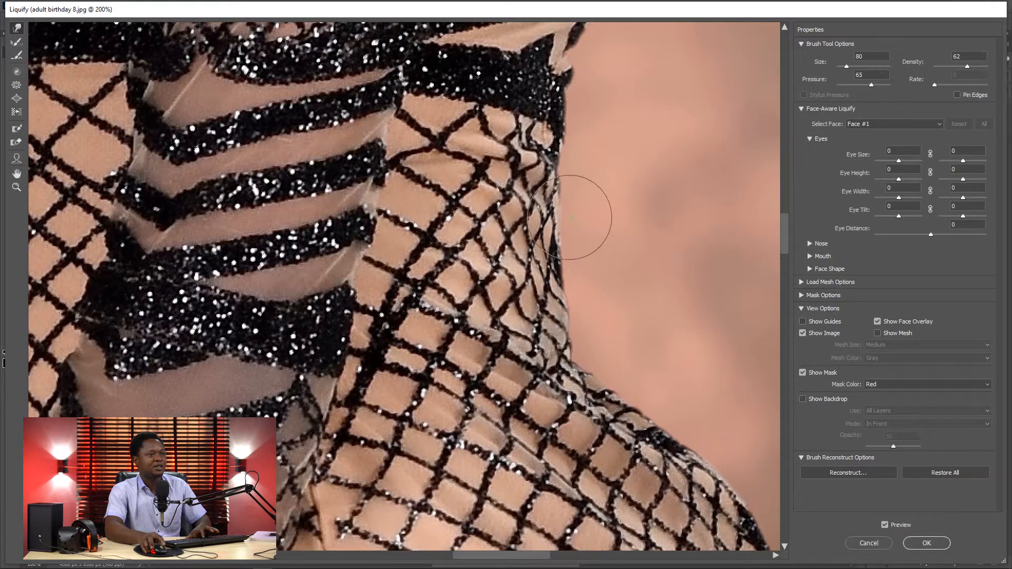
pyautogui.moveTo(577, 325); pyautogui.dragTo(570, 324)
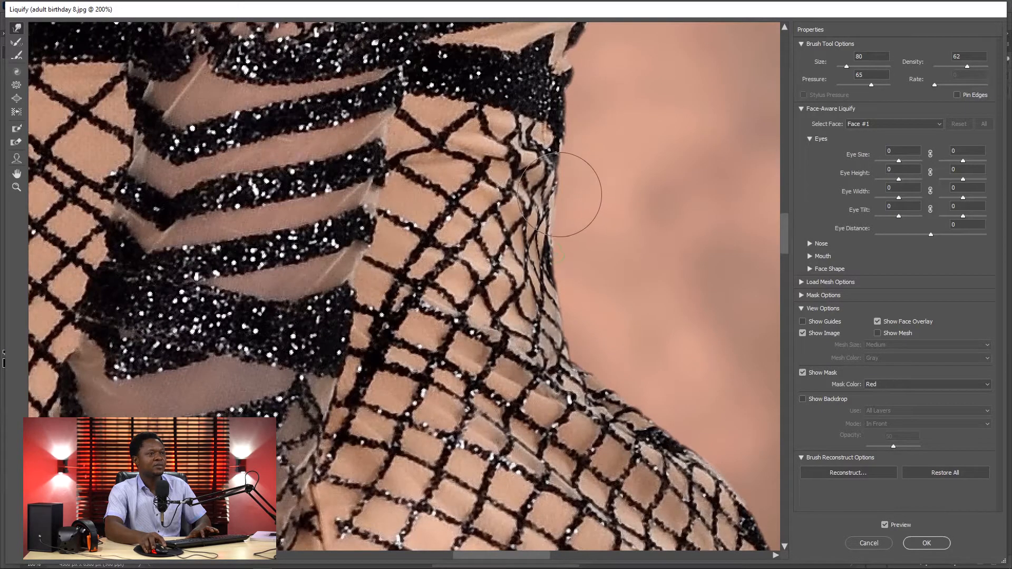
pyautogui.moveTo(573, 128); pyautogui.dragTo(563, 167)
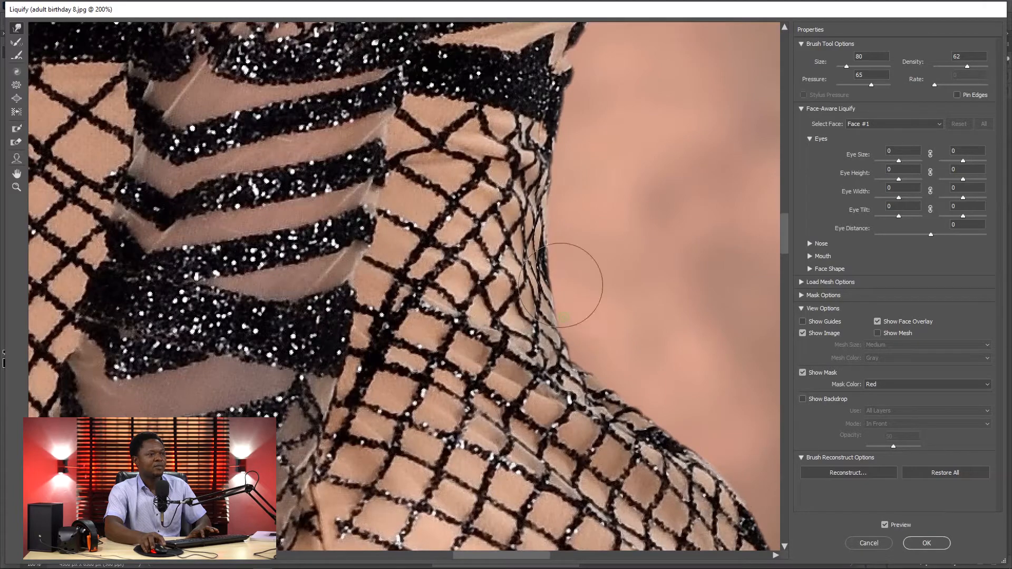
# Step: Smooth the back of the waist below the black waistband with Forward Warp strokes at brush size 175 to 200
pyautogui.press(']')
pyautogui.press(']')
pyautogui.press(']')
pyautogui.press(']')
pyautogui.press(']')
pyautogui.press(']')
pyautogui.press(']')
pyautogui.press(']')
pyautogui.press(']')
pyautogui.press(']')
pyautogui.press(']')
pyautogui.press(']')
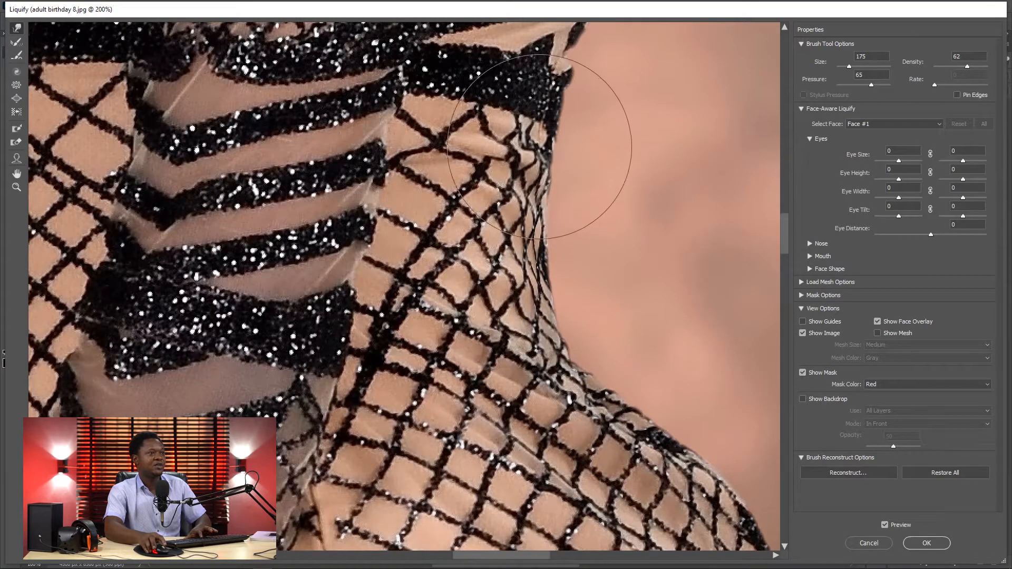
pyautogui.moveTo(545, 226); pyautogui.dragTo(536, 234)
pyautogui.moveTo(564, 277); pyautogui.dragTo(554, 290)
# Step: Push the upper back contour inward from the shoulder blade toward the waistband with Forward Warp at size 200
pyautogui.moveTo(583, 194); pyautogui.dragTo(565, 368)
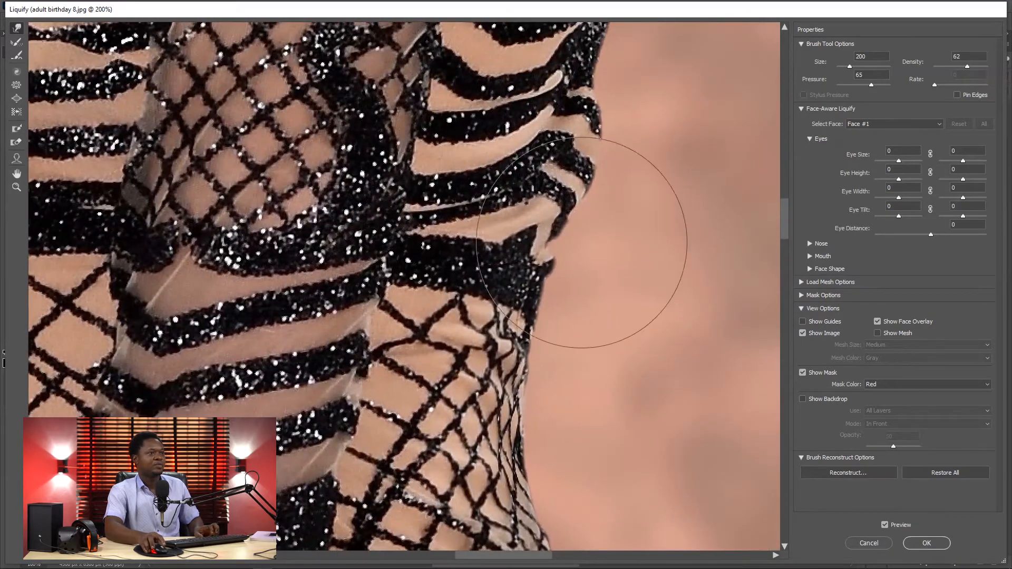
pyautogui.hotkey('ctrl', '-')
pyautogui.hotkey('ctrl', '-')
pyautogui.hotkey('ctrl', '-')
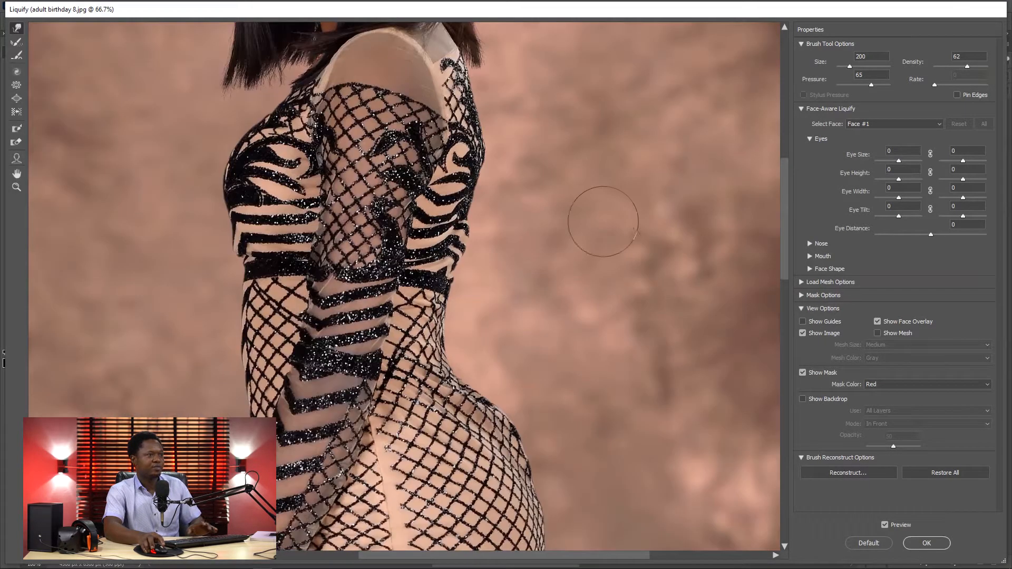
pyautogui.hotkey('ctrl', '+')
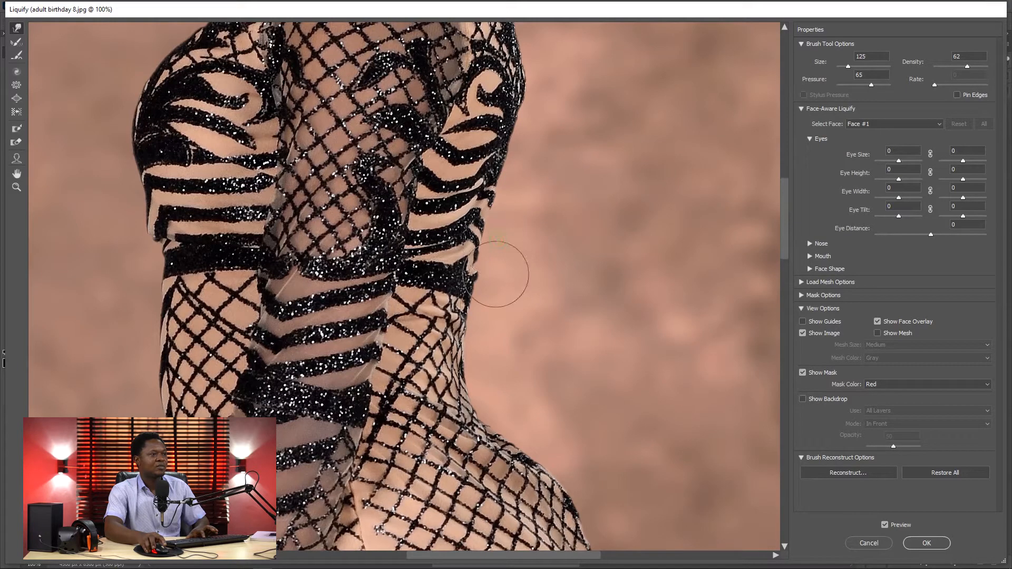
pyautogui.moveTo(545, 191); pyautogui.dragTo(544, 263)
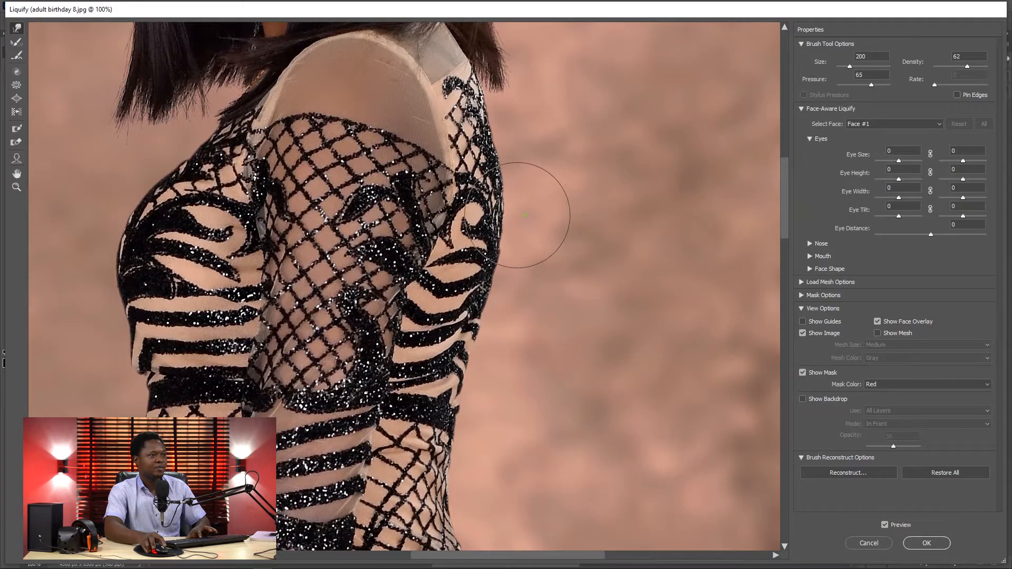
pyautogui.moveTo(527, 171); pyautogui.dragTo(515, 142)
pyautogui.moveTo(528, 238)
pyautogui.mouseDown()
pyautogui.moveTo(520, 236)
pyautogui.moveTo(503, 306)
pyautogui.moveTo(503, 250)
pyautogui.mouseUp()
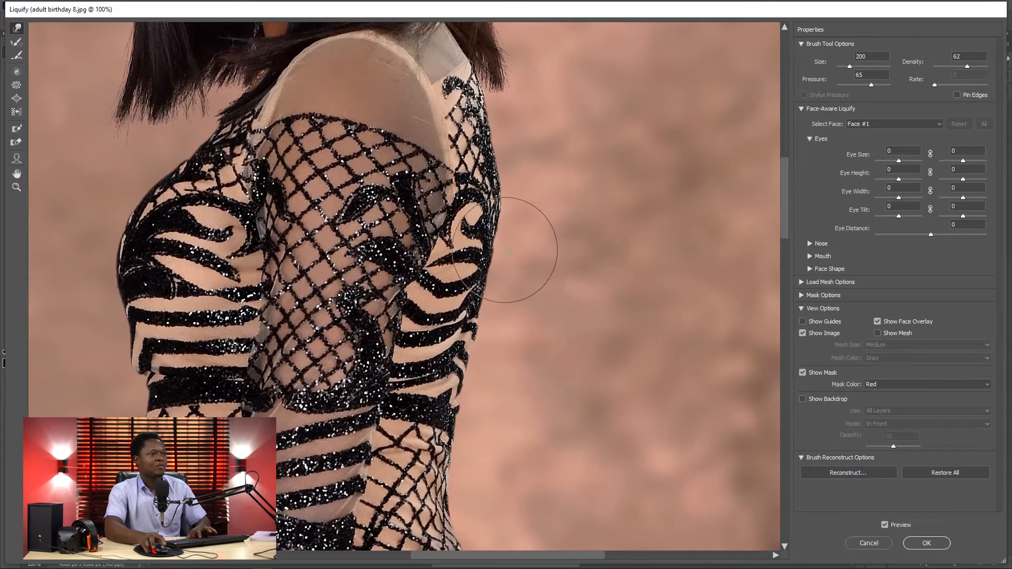
pyautogui.moveTo(513, 209)
pyautogui.mouseDown()
pyautogui.moveTo(505, 207)
pyautogui.moveTo(510, 161)
pyautogui.mouseUp()
pyautogui.moveTo(516, 301); pyautogui.dragTo(507, 282)
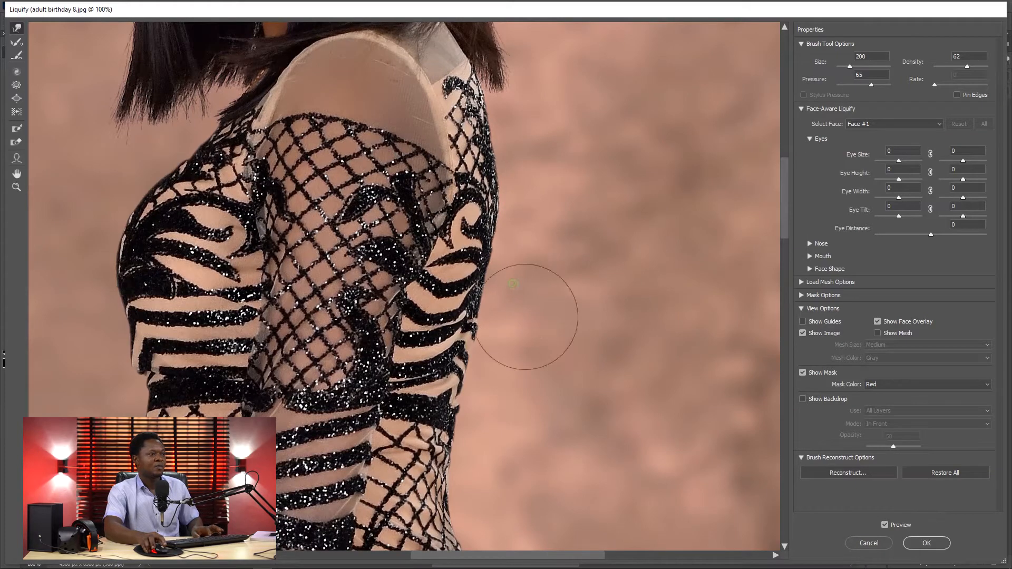
pyautogui.moveTo(513, 356); pyautogui.dragTo(498, 349)
# Step: Compare the reshaped back and waist with the original at 50% zoom by toggling the preview
pyautogui.hotkey('ctrl', '-')
pyautogui.hotkey('ctrl', '-')
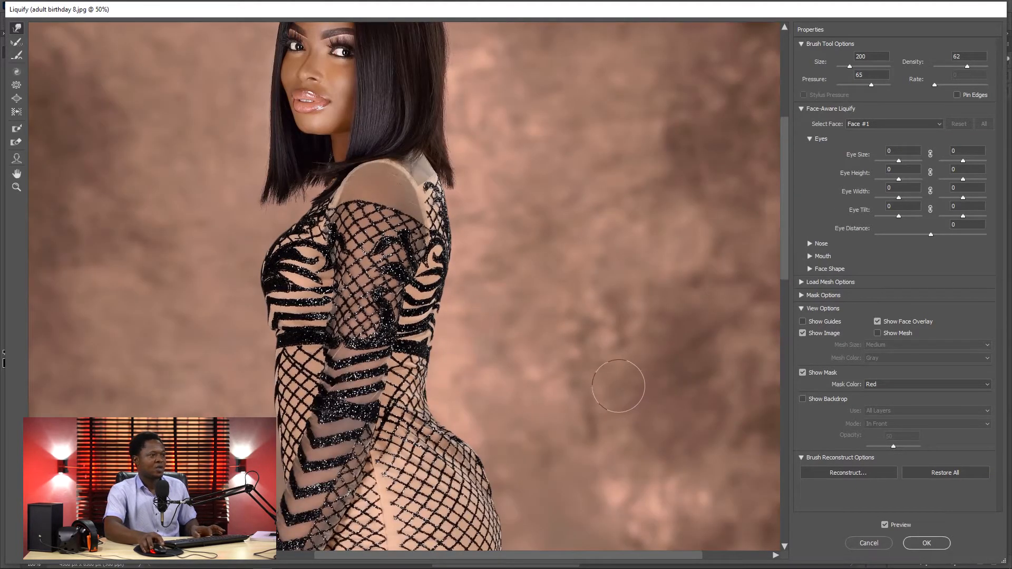
pyautogui.moveTo(586, 411); pyautogui.dragTo(578, 292)
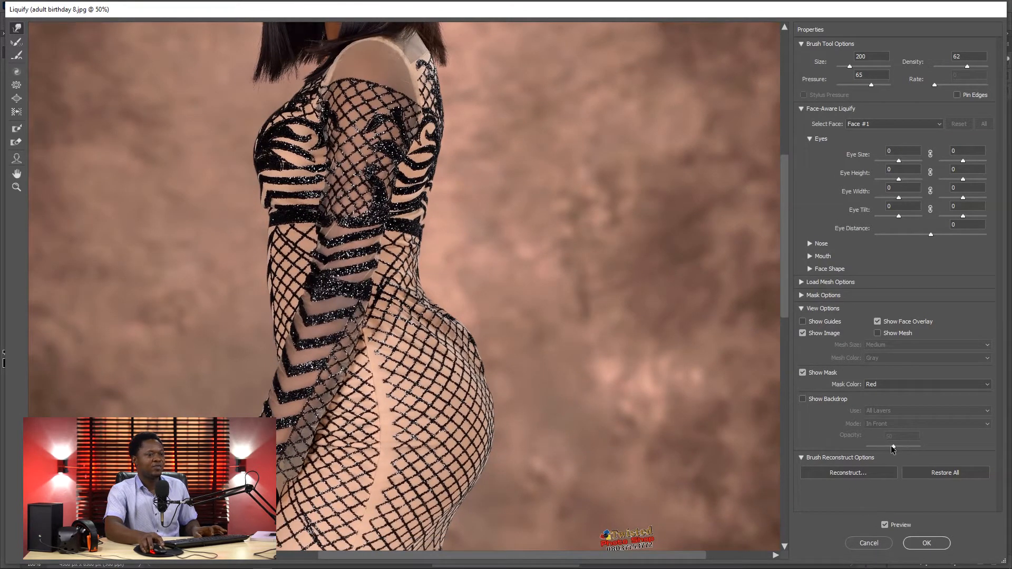
pyautogui.click(886, 525)
pyautogui.click(886, 525)
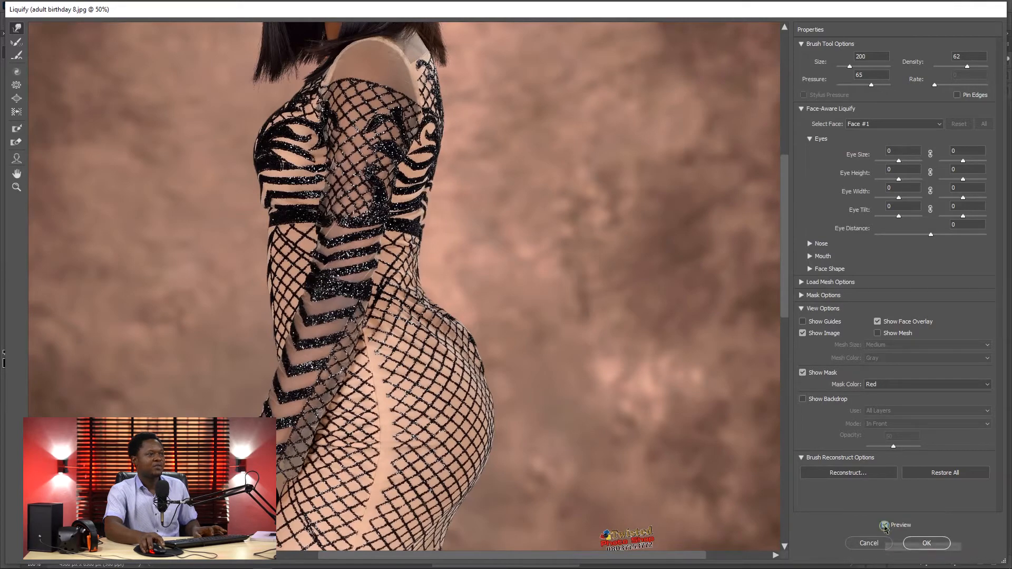
pyautogui.click(885, 524)
pyautogui.click(885, 525)
pyautogui.click(885, 525)
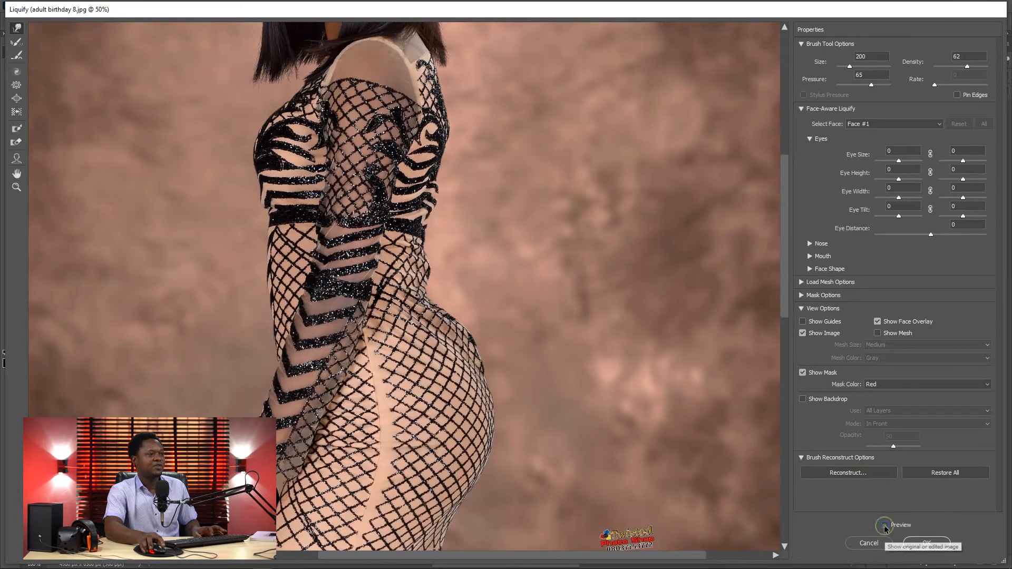
pyautogui.click(885, 525)
# Step: Check the waist curve against the original at 100% zoom, leaving the preview on
pyautogui.hotkey('ctrl', '+')
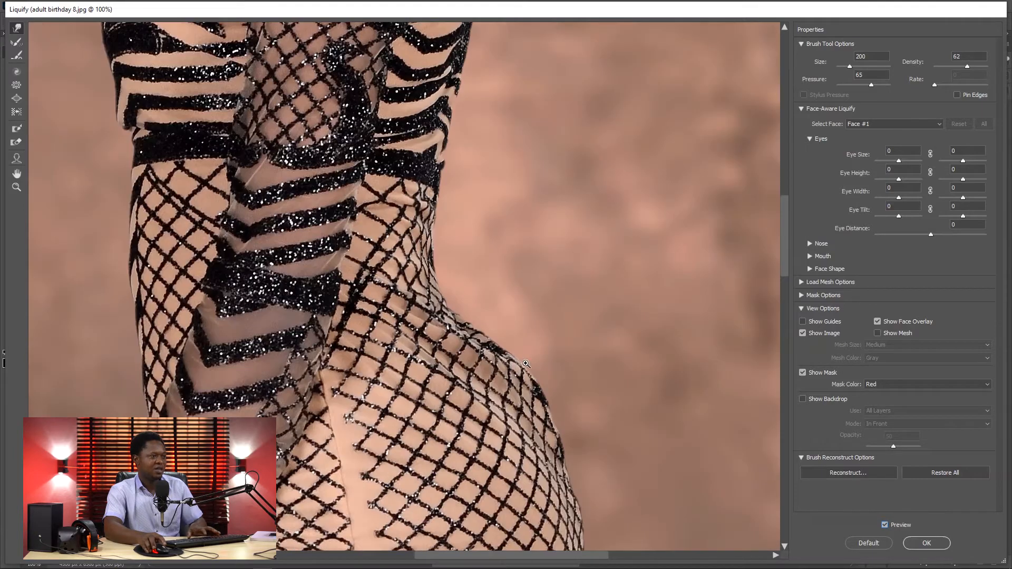
pyautogui.press('p')
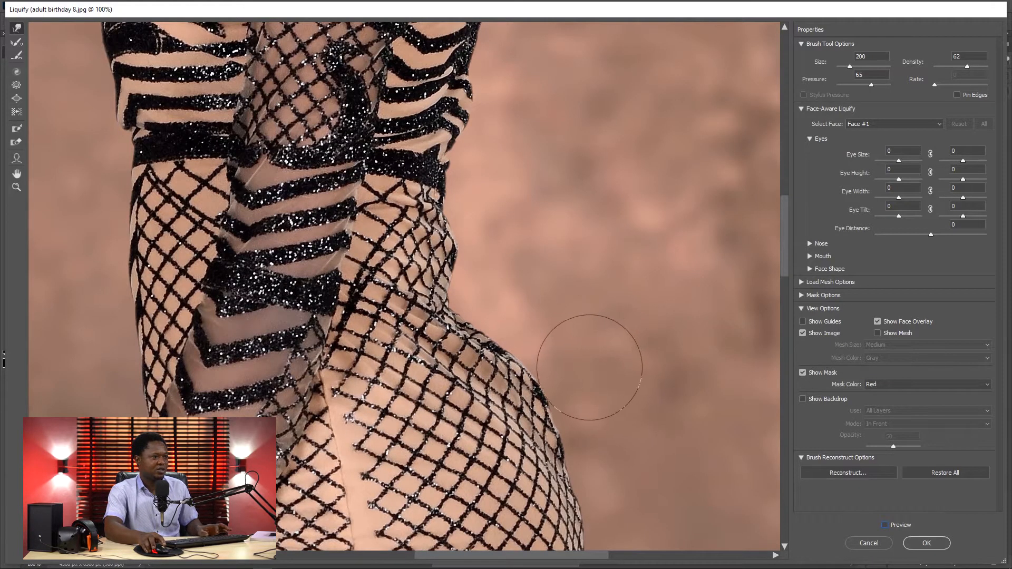
pyautogui.click(885, 524)
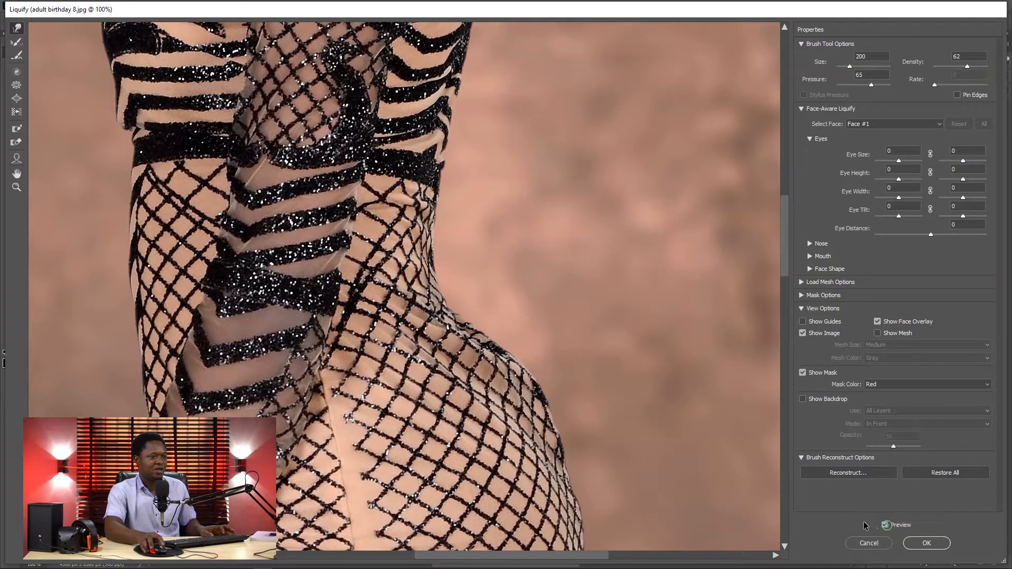
pyautogui.press('p')
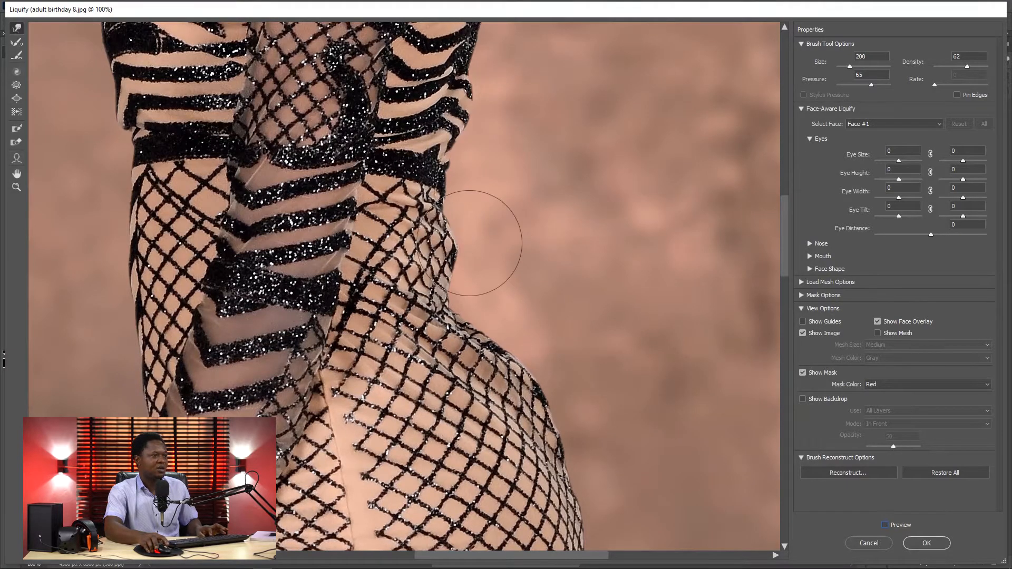
pyautogui.press('p')
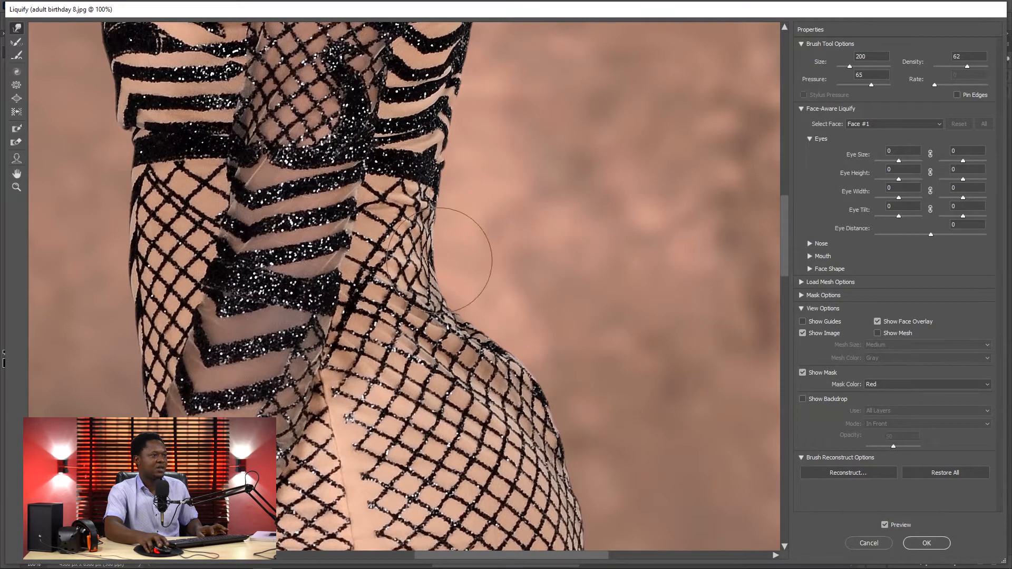
# Step: Smooth the bumps along the upper curve of the buttocks with Forward Warp at size 125
pyautogui.keyDown('ctrl'); pyautogui.click(563, 369); pyautogui.keyUp('ctrl')
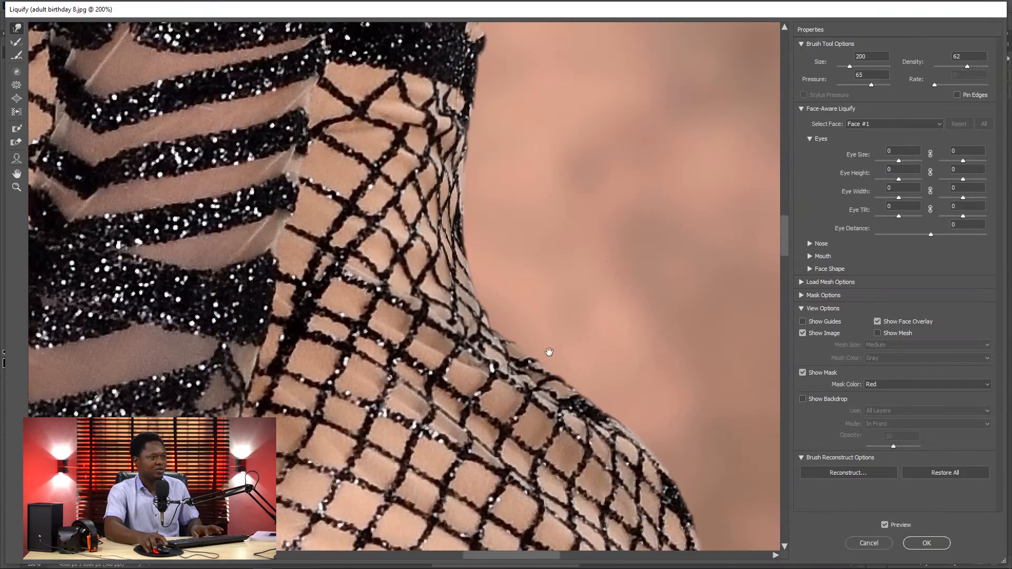
pyautogui.moveTo(549, 352); pyautogui.dragTo(442, 230)
pyautogui.hotkey('ctrl', '-')
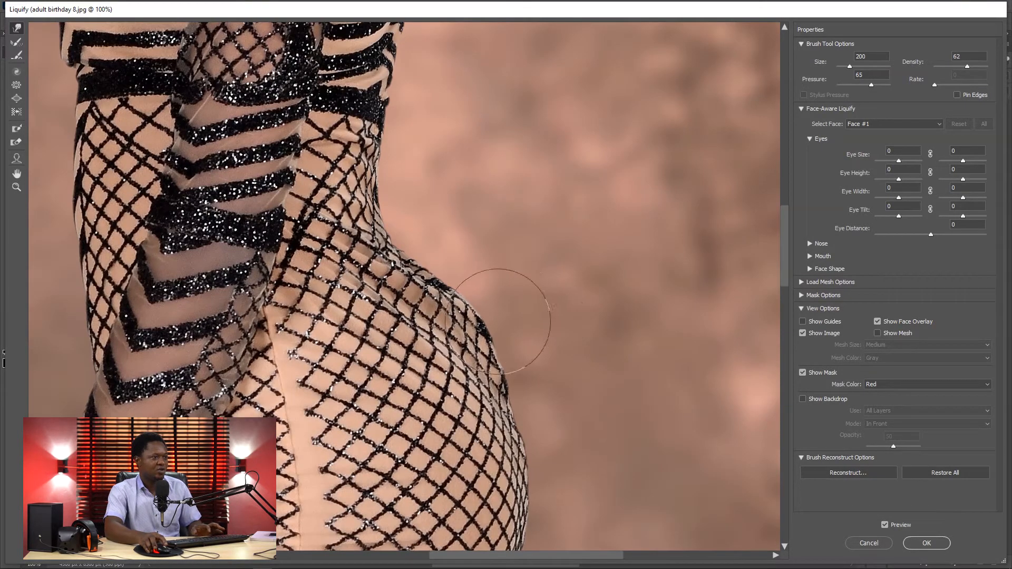
pyautogui.press('[')
pyautogui.press('[')
pyautogui.press('[')
pyautogui.press('[')
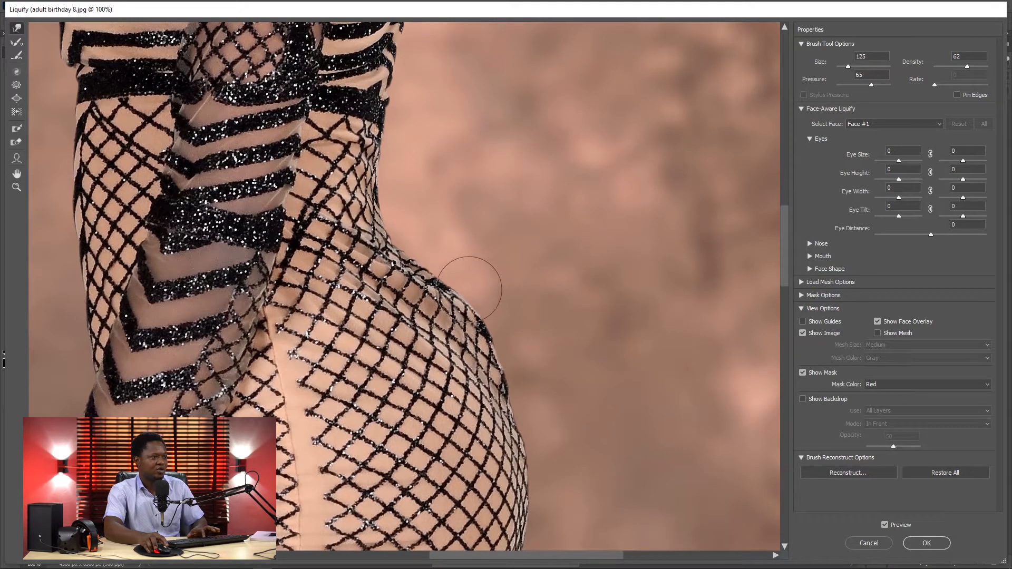
pyautogui.moveTo(476, 301)
pyautogui.mouseDown()
pyautogui.moveTo(494, 315)
pyautogui.moveTo(494, 351)
pyautogui.mouseUp()
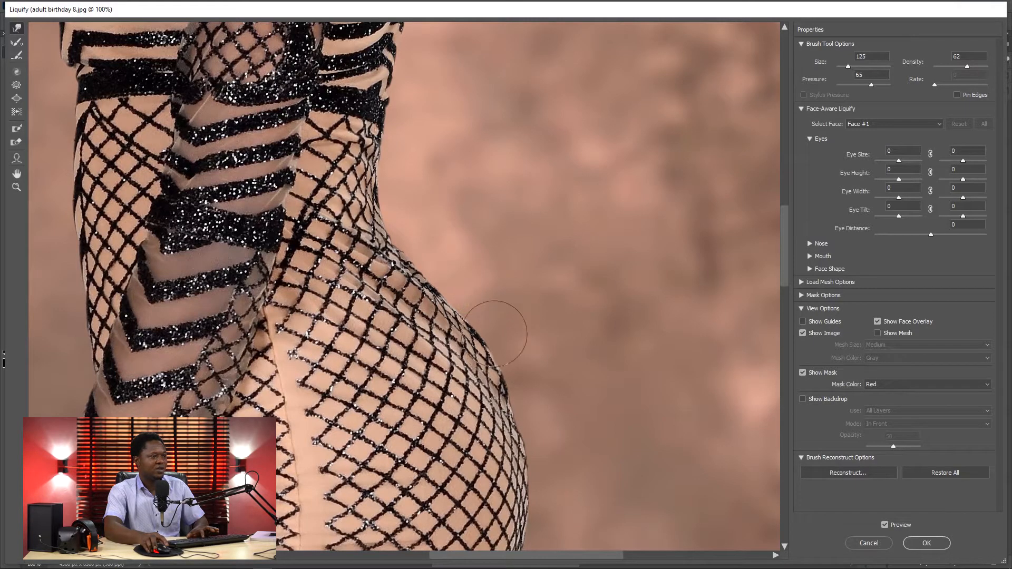
pyautogui.moveTo(512, 374); pyautogui.dragTo(511, 367)
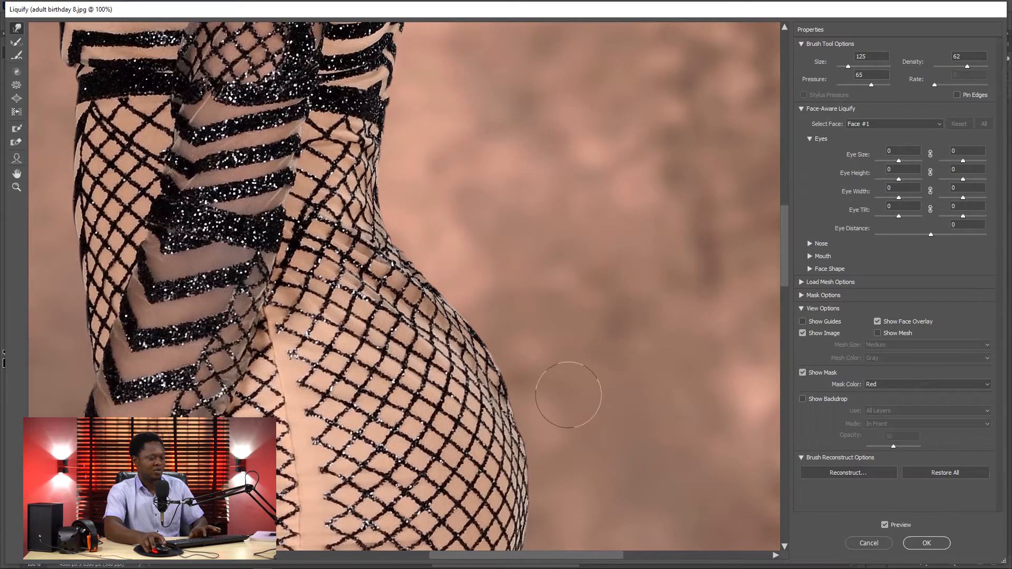
# Step: Push the buttocks outward into a rounder curve with Forward Warp at sizes 600 and 700, refining at size 400
pyautogui.hotkey('ctrl', '-')
pyautogui.hotkey('ctrl', '-')
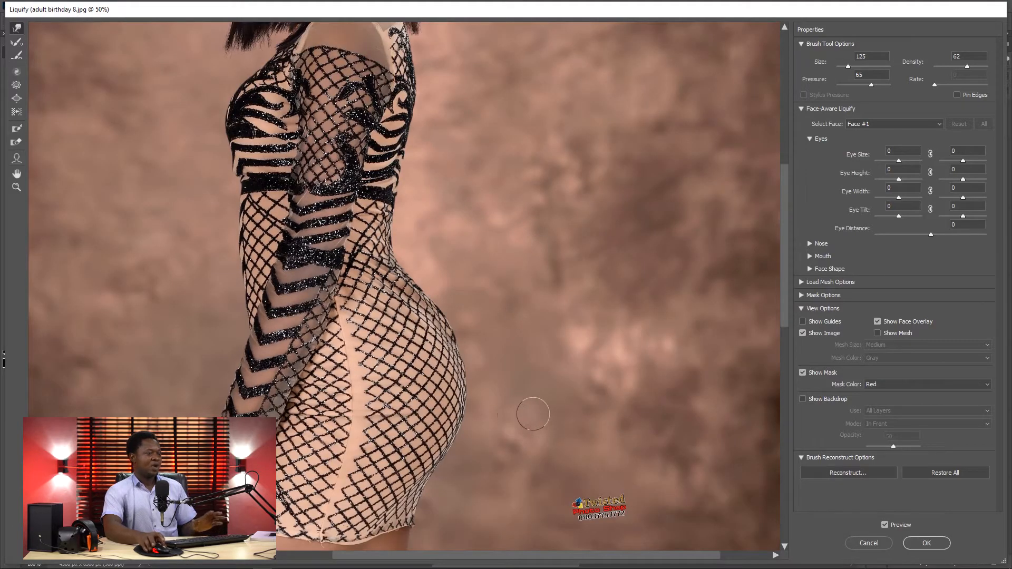
pyautogui.hotkey('ctrl', '+')
pyautogui.hotkey('ctrl', '-')
pyautogui.hotkey('ctrl', '-')
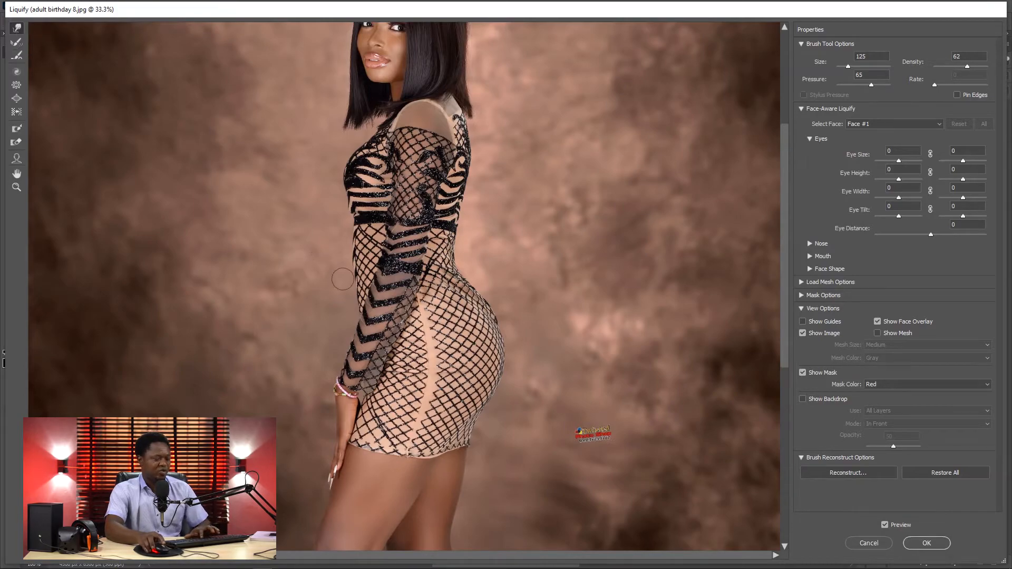
pyautogui.press(']')
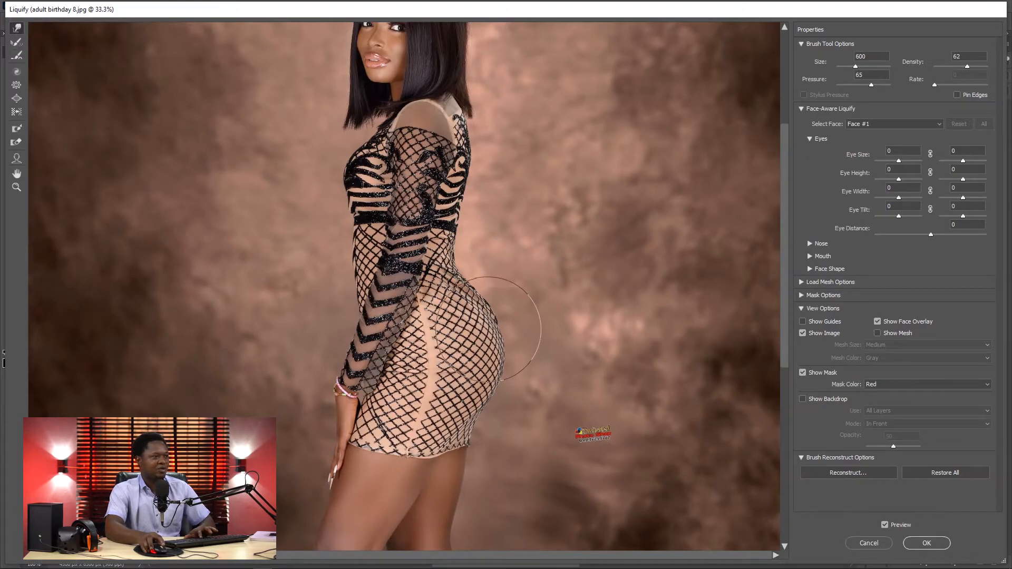
pyautogui.moveTo(491, 334); pyautogui.dragTo(502, 307)
pyautogui.moveTo(505, 382); pyautogui.dragTo(509, 379)
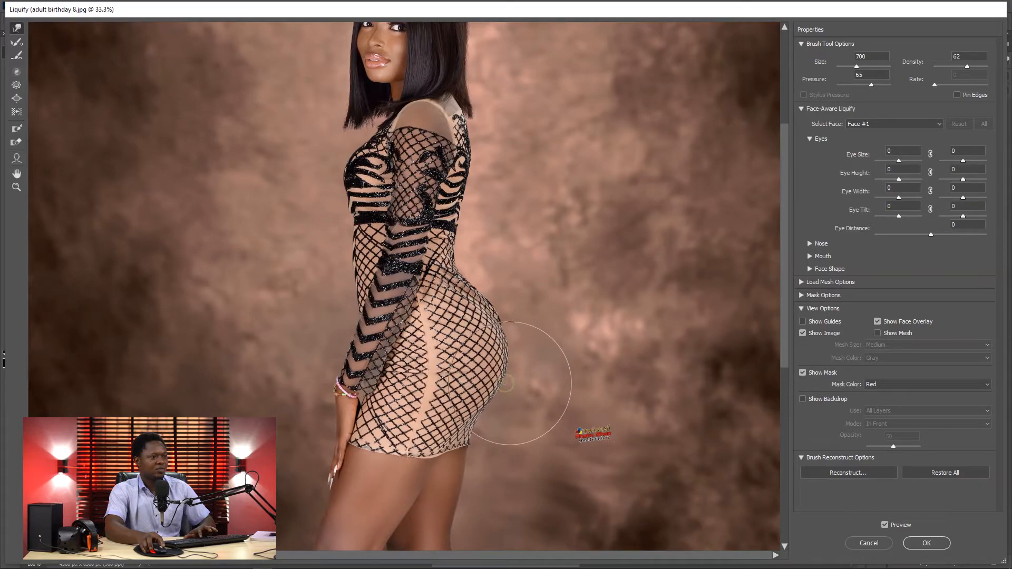
pyautogui.moveTo(502, 346); pyautogui.dragTo(499, 315)
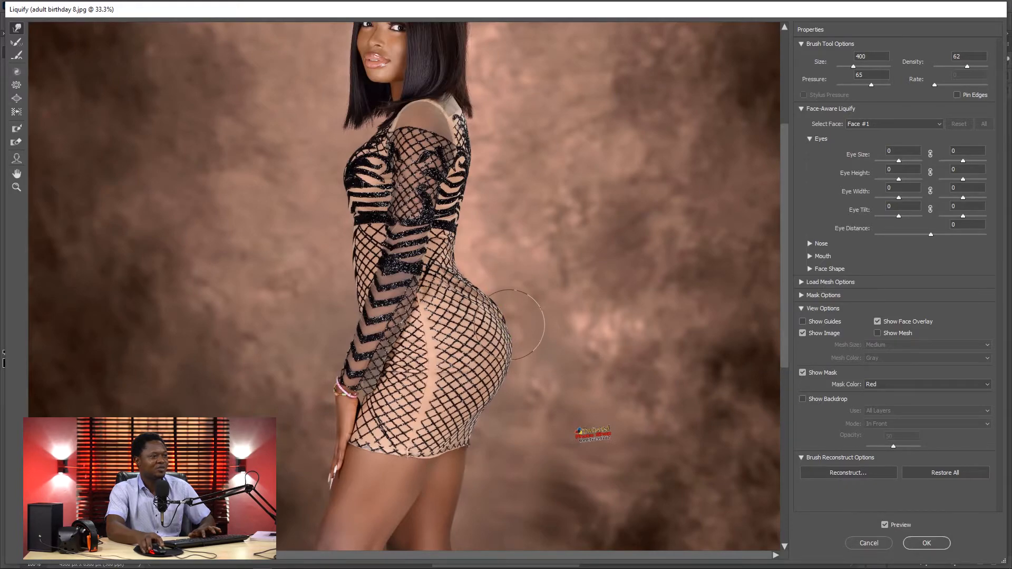
pyautogui.moveTo(494, 391)
pyautogui.mouseDown()
pyautogui.moveTo(505, 371)
pyautogui.moveTo(495, 393)
pyautogui.mouseUp()
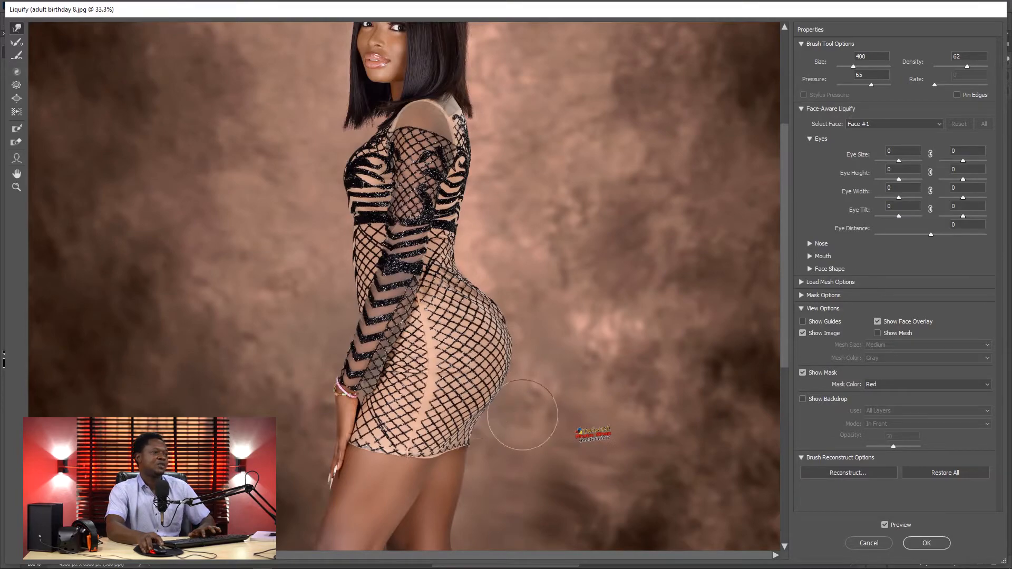
# Step: Push in the protruding lower front edge of the bodice with Forward Warp at size 70, refining at size 45
pyautogui.hotkey('ctrl', '+')
pyautogui.hotkey('ctrl', '+')
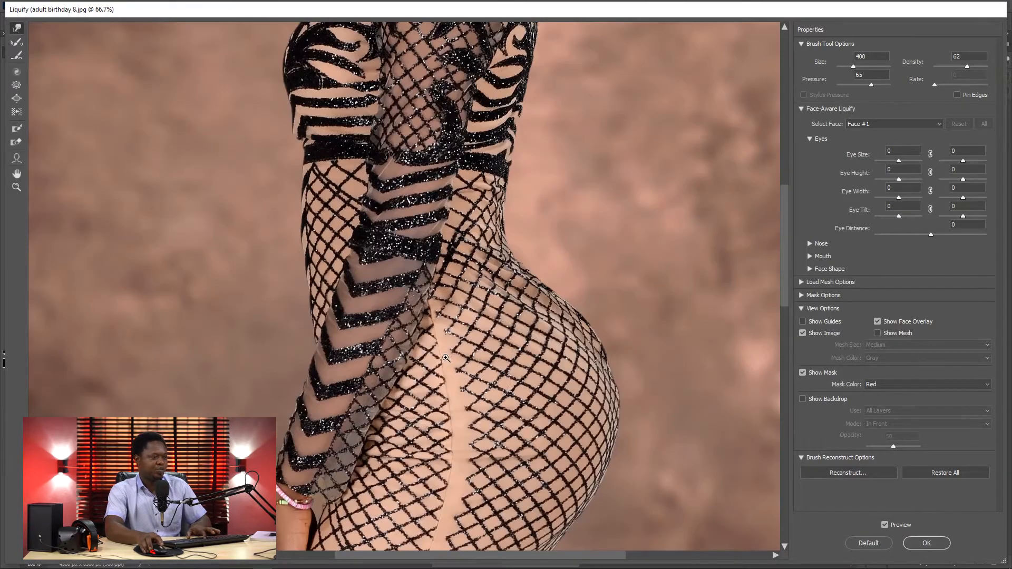
pyautogui.moveTo(328, 223); pyautogui.dragTo(460, 344)
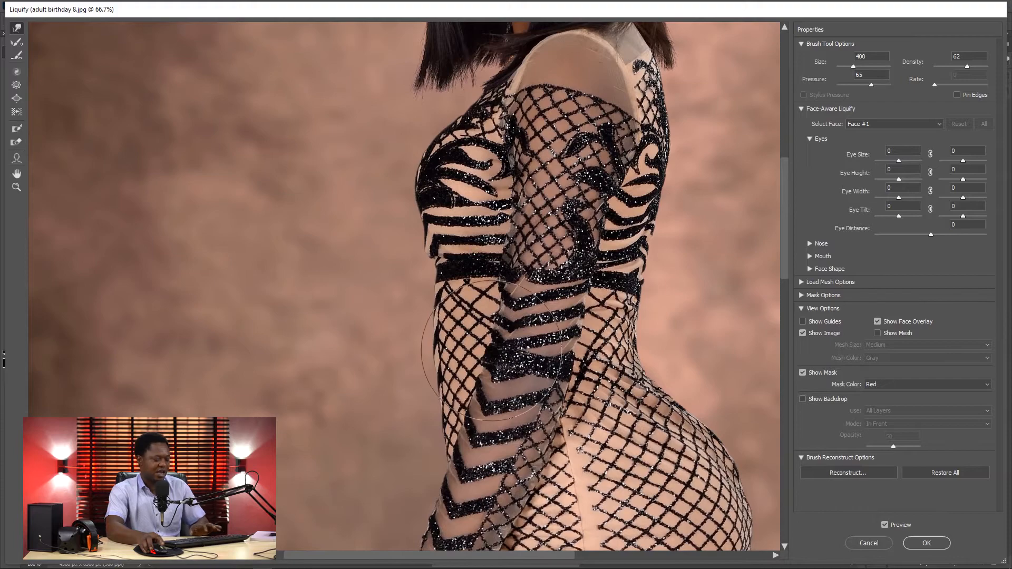
pyautogui.hotkey('ctrl', '+')
pyautogui.scroll(2, 411, 337)
pyautogui.press('[')
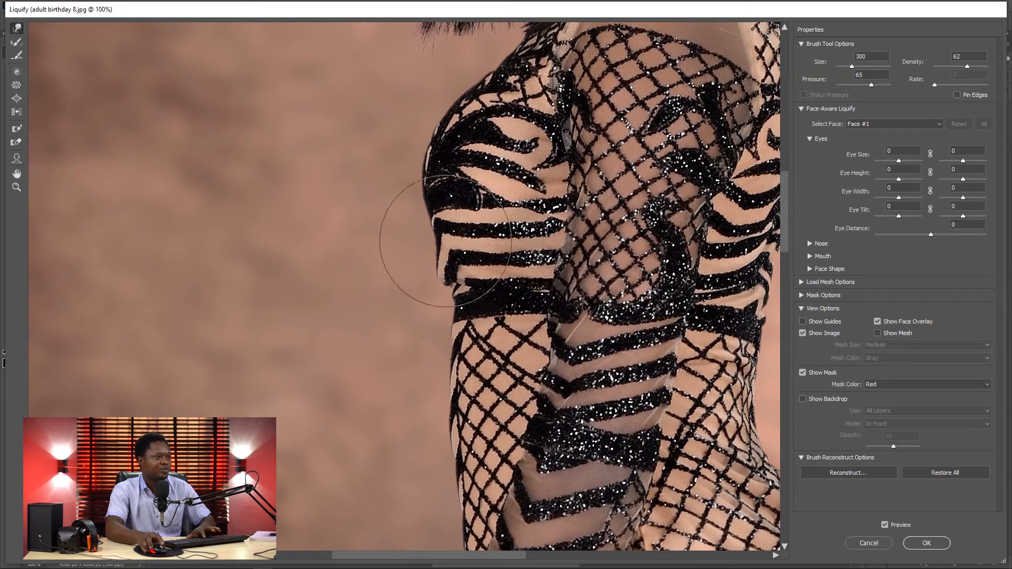
pyautogui.press('[')
pyautogui.press('[')
pyautogui.press('[')
pyautogui.press('[')
pyautogui.press('[')
pyautogui.hotkey('ctrl', '+')
pyautogui.hotkey('ctrl', '+')
pyautogui.hotkey('ctrl', '+')
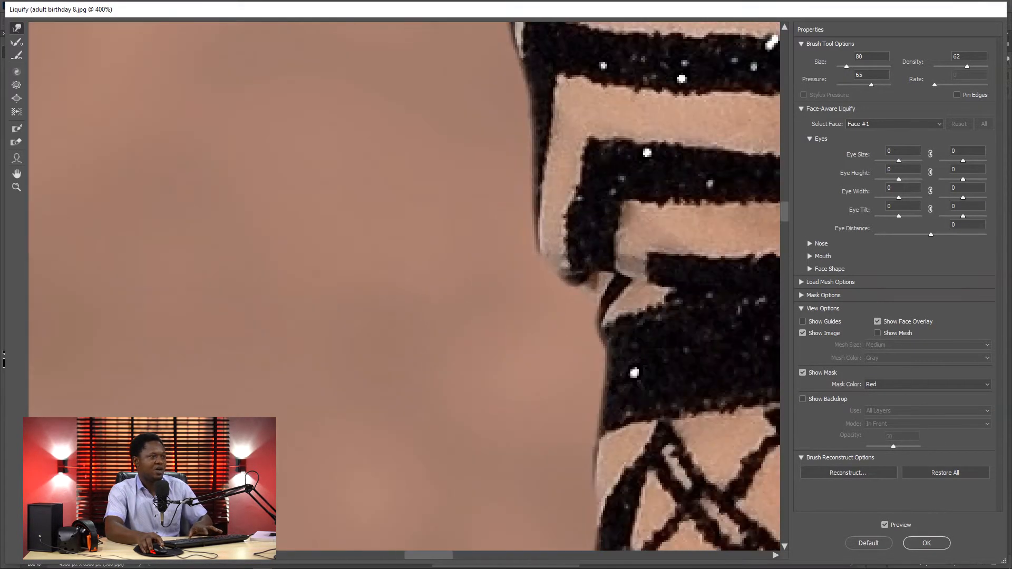
pyautogui.moveTo(432, 299)
pyautogui.mouseDown()
pyautogui.moveTo(384, 316)
pyautogui.moveTo(325, 358)
pyautogui.mouseUp()
pyautogui.press('[')
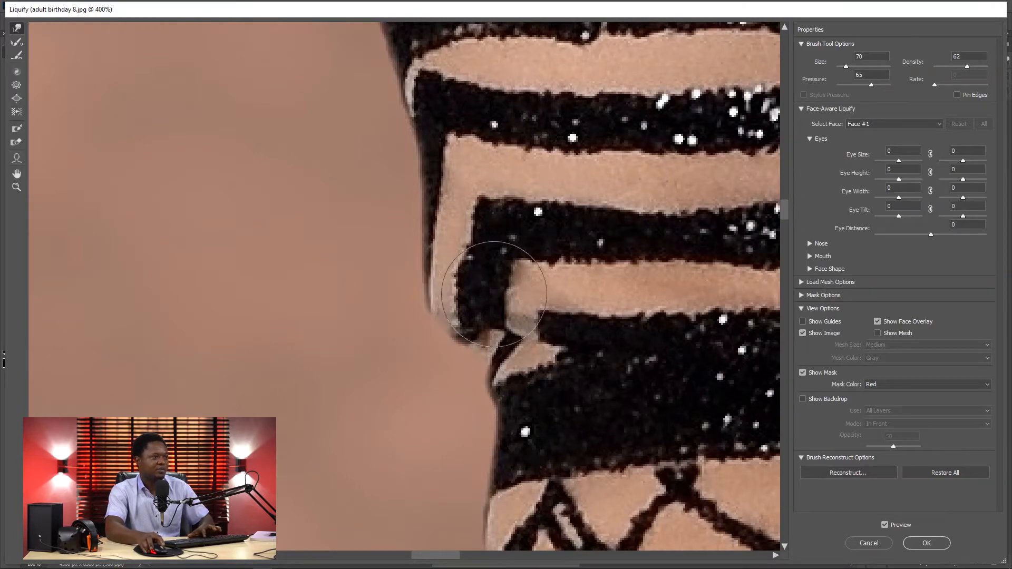
pyautogui.press(']')
pyautogui.press(']')
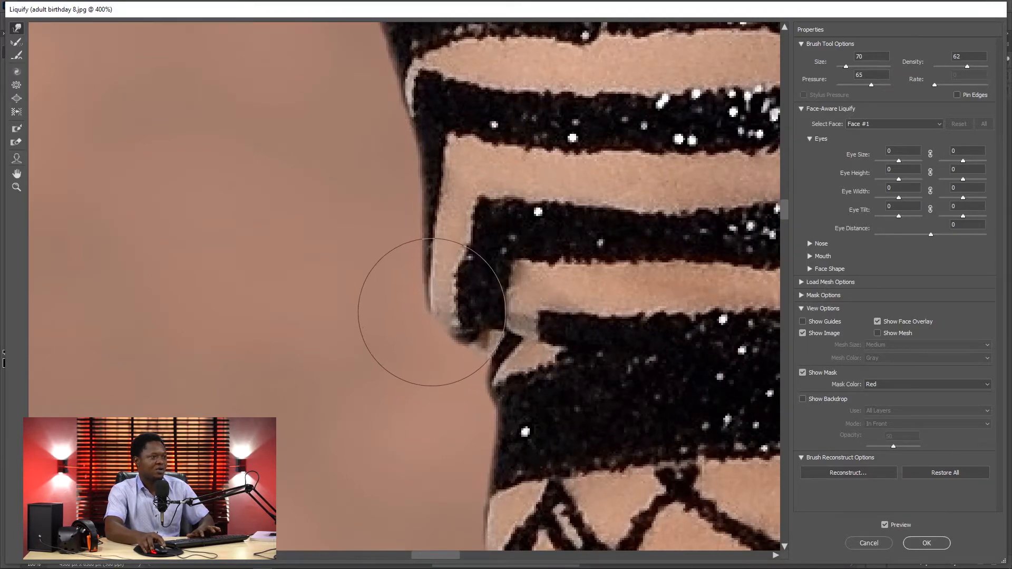
pyautogui.moveTo(436, 274); pyautogui.dragTo(441, 268)
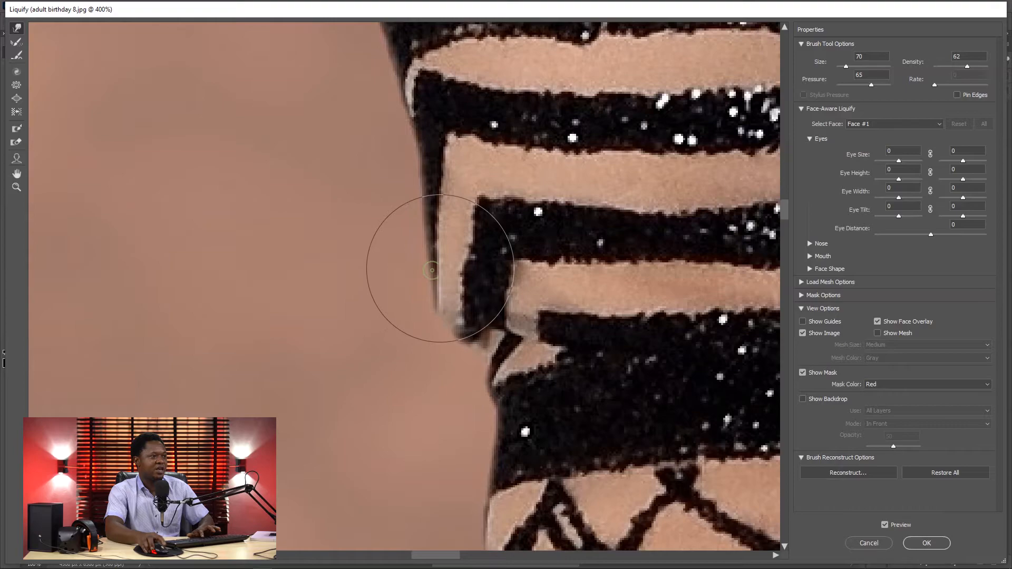
pyautogui.moveTo(421, 233); pyautogui.dragTo(428, 192)
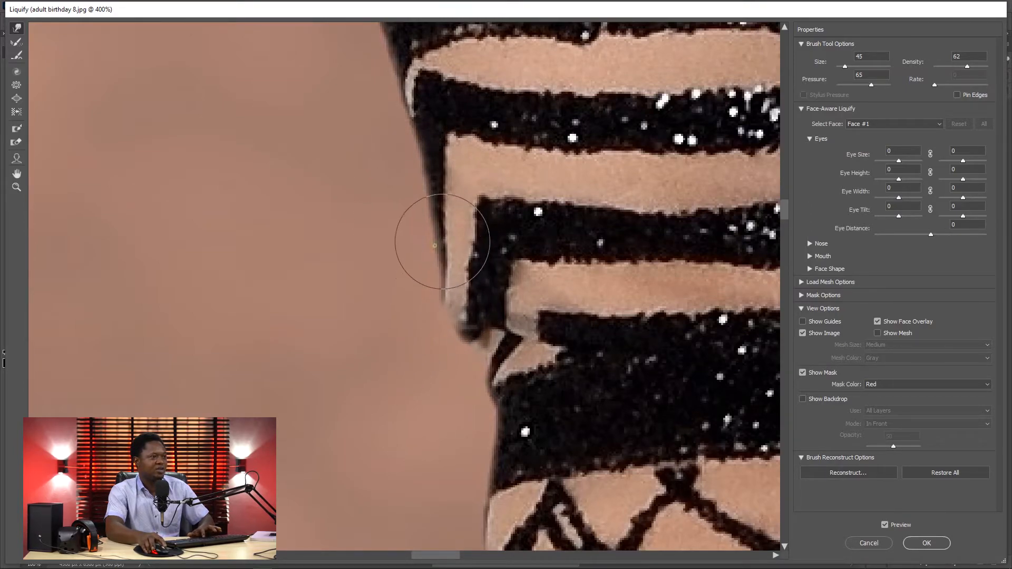
pyautogui.moveTo(440, 335)
pyautogui.mouseDown()
pyautogui.moveTo(457, 316)
pyautogui.moveTo(443, 304)
pyautogui.moveTo(449, 264)
pyautogui.moveTo(431, 249)
pyautogui.moveTo(441, 225)
pyautogui.moveTo(444, 280)
pyautogui.moveTo(474, 296)
pyautogui.moveTo(448, 307)
pyautogui.moveTo(462, 298)
pyautogui.moveTo(462, 335)
pyautogui.moveTo(470, 330)
pyautogui.moveTo(459, 331)
pyautogui.moveTo(467, 328)
pyautogui.moveTo(452, 309)
pyautogui.moveTo(461, 260)
pyautogui.moveTo(437, 214)
pyautogui.moveTo(464, 289)
pyautogui.moveTo(475, 311)
pyautogui.moveTo(480, 304)
pyautogui.moveTo(487, 385)
pyautogui.mouseUp()
# Step: Push the front of the waist inward just below the bodice band with Forward Warp at size 175
pyautogui.hotkey('ctrl', '-')
pyautogui.hotkey('ctrl', '-')
pyautogui.hotkey('ctrl', '-')
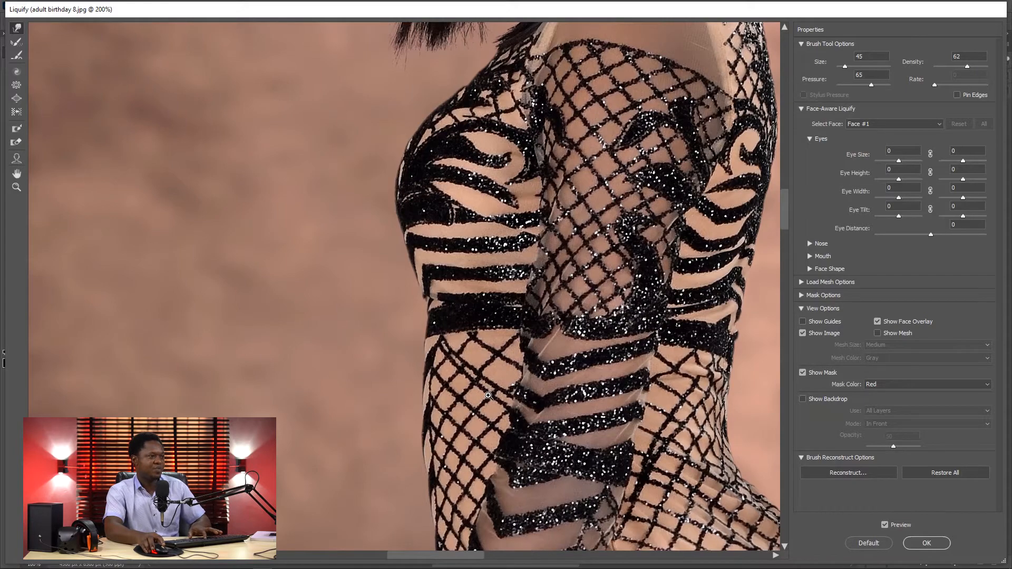
pyautogui.hotkey('ctrl', '+')
pyautogui.hotkey('ctrl', '-')
pyautogui.hotkey('ctrl', '-')
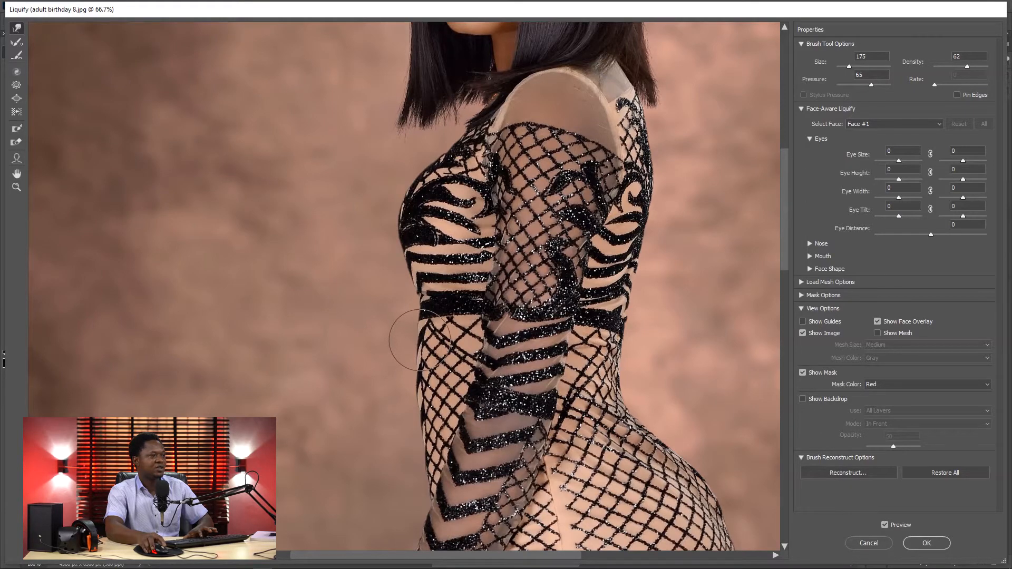
pyautogui.moveTo(420, 317); pyautogui.dragTo(427, 318)
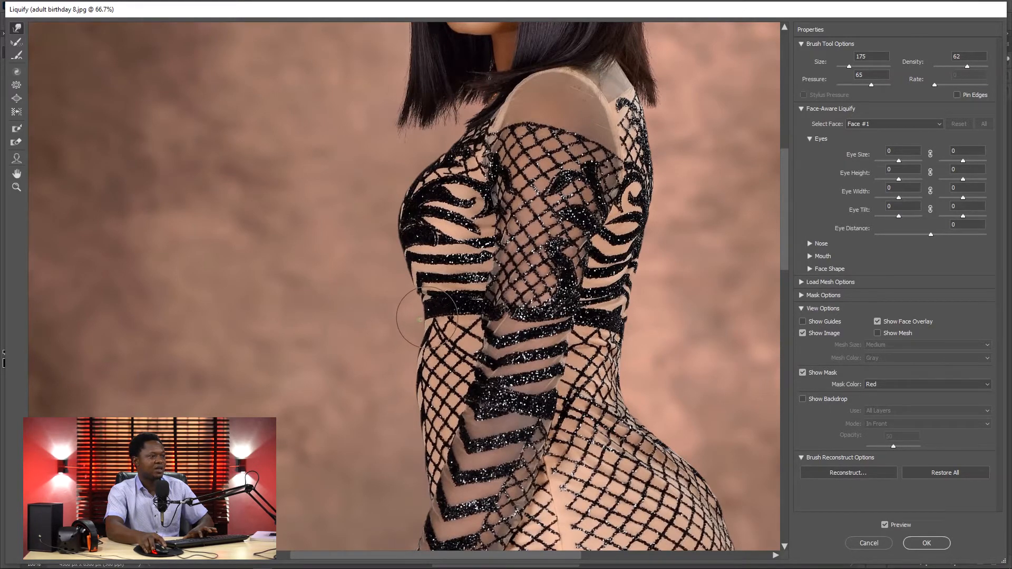
pyautogui.moveTo(412, 359); pyautogui.dragTo(421, 358)
pyautogui.moveTo(408, 396); pyautogui.dragTo(420, 393)
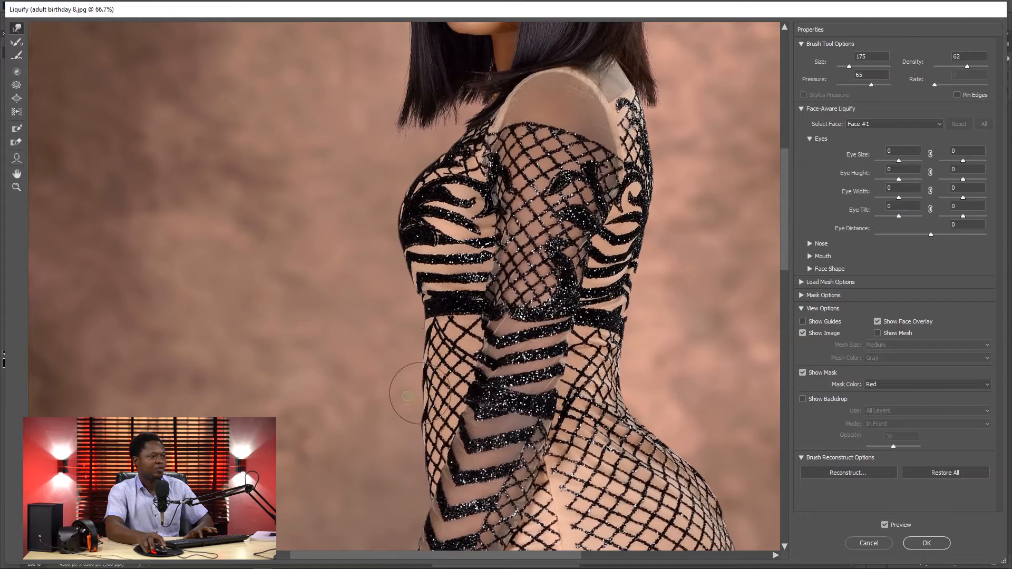
pyautogui.moveTo(411, 433); pyautogui.dragTo(416, 434)
pyautogui.moveTo(413, 410)
pyautogui.mouseDown()
pyautogui.moveTo(410, 373)
pyautogui.moveTo(425, 349)
pyautogui.mouseUp()
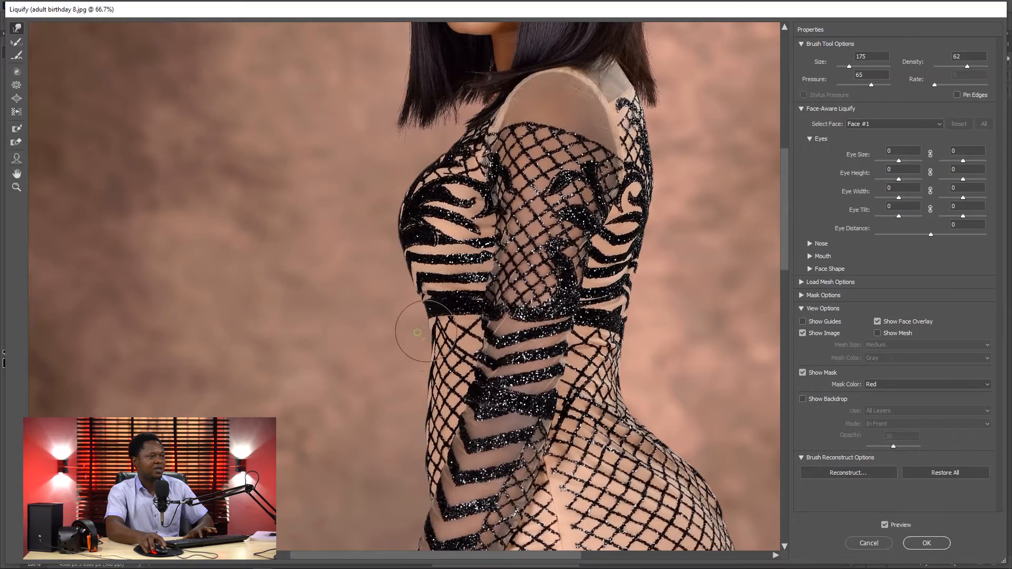
# Step: Shape the corner beneath the bodice and the upper waist with Forward Warp at size 100, then the lower waist at size 150
pyautogui.press('[')
pyautogui.press('[')
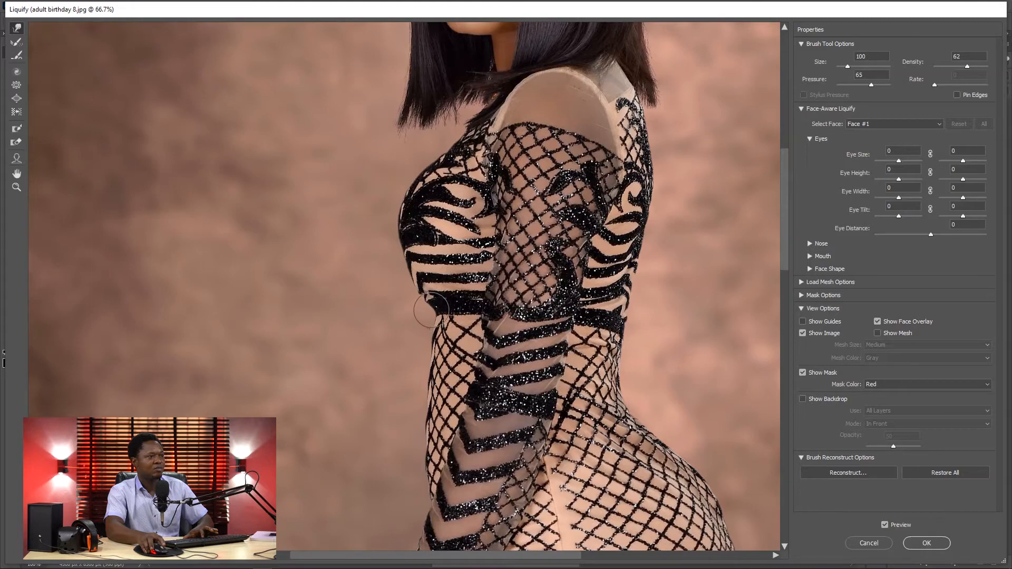
pyautogui.moveTo(426, 302); pyautogui.dragTo(417, 293)
pyautogui.moveTo(439, 332)
pyautogui.mouseDown()
pyautogui.moveTo(437, 324)
pyautogui.moveTo(430, 371)
pyautogui.mouseUp()
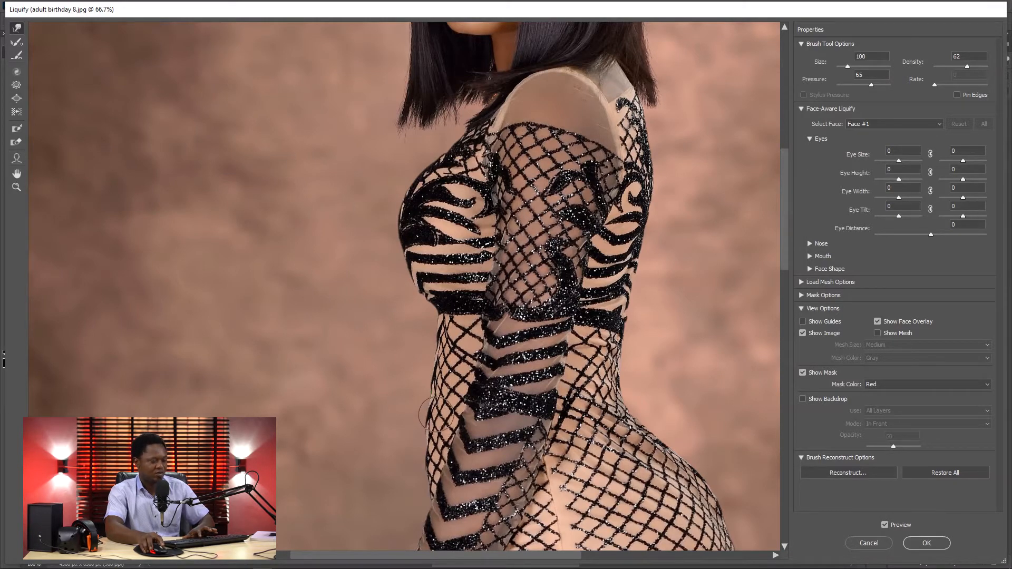
pyautogui.press(']')
pyautogui.moveTo(421, 421)
pyautogui.mouseDown()
pyautogui.moveTo(424, 377)
pyautogui.moveTo(423, 450)
pyautogui.mouseUp()
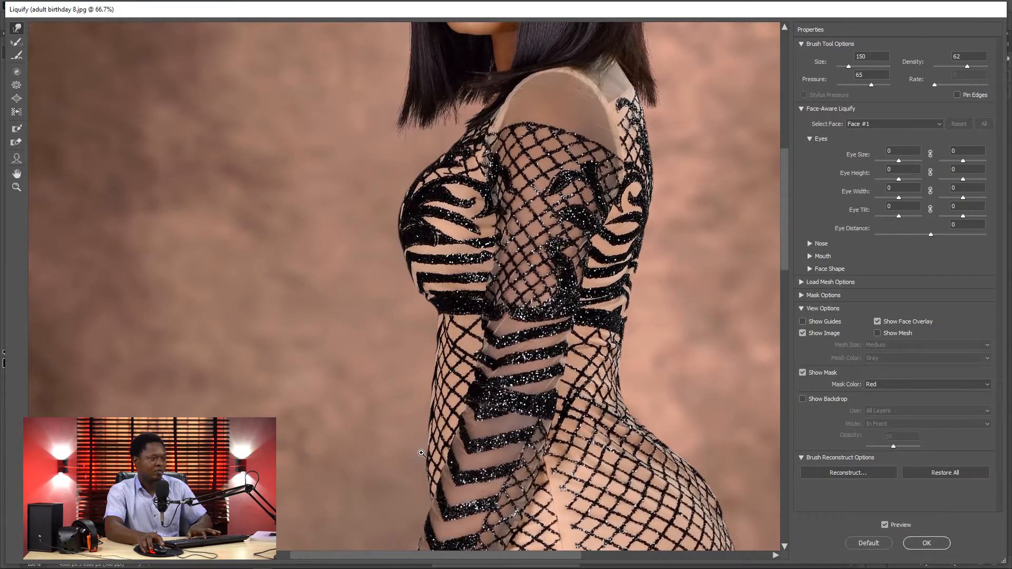
# Step: Push the front edge of the abdomen inward beside the patterned sleeve with Forward Warp, reducing the brush to size 60
pyautogui.hotkey('ctrl', '+')
pyautogui.hotkey('ctrl', '+')
pyautogui.moveTo(459, 375); pyautogui.dragTo(447, 98)
pyautogui.moveTo(420, 373); pyautogui.dragTo(403, 153)
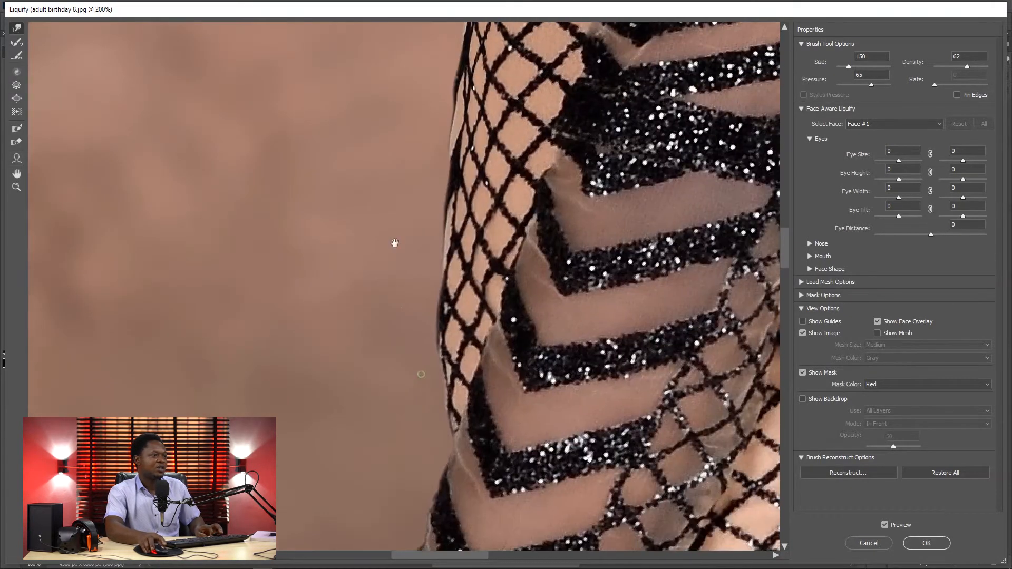
pyautogui.moveTo(404, 307); pyautogui.dragTo(394, 211)
pyautogui.press('[')
pyautogui.press('[')
pyautogui.press('[')
pyautogui.press('[')
pyautogui.press('[')
pyautogui.press('[')
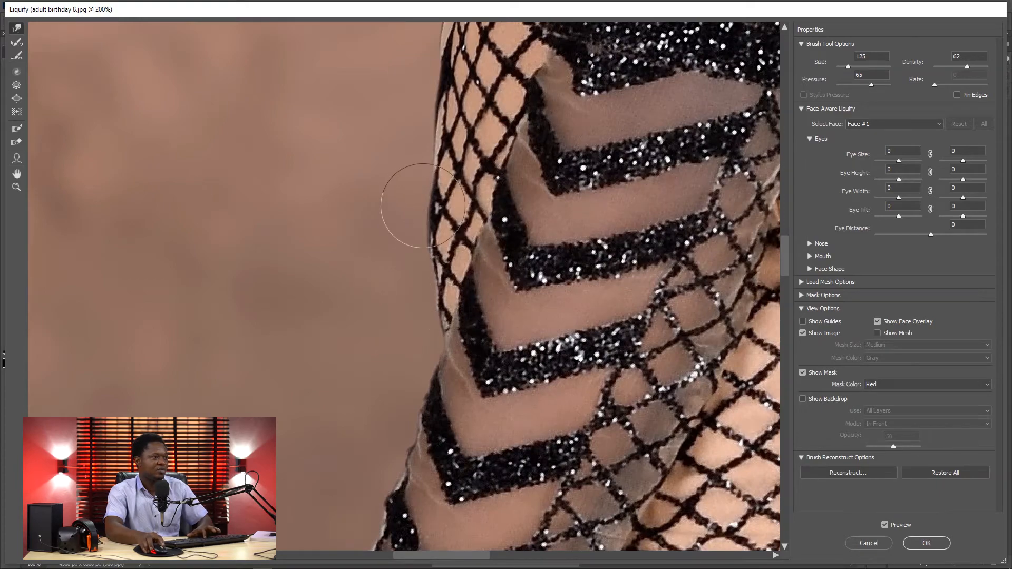
pyautogui.moveTo(432, 216)
pyautogui.mouseDown()
pyautogui.moveTo(436, 146)
pyautogui.moveTo(446, 145)
pyautogui.moveTo(441, 112)
pyautogui.moveTo(452, 100)
pyautogui.moveTo(432, 45)
pyautogui.mouseUp()
pyautogui.moveTo(436, 153); pyautogui.dragTo(445, 110)
pyautogui.moveTo(429, 208)
pyautogui.mouseDown()
pyautogui.moveTo(444, 204)
pyautogui.moveTo(445, 177)
pyautogui.mouseUp()
pyautogui.moveTo(423, 252)
pyautogui.mouseDown()
pyautogui.moveTo(432, 221)
pyautogui.moveTo(449, 181)
pyautogui.moveTo(443, 257)
pyautogui.moveTo(448, 210)
pyautogui.mouseUp()
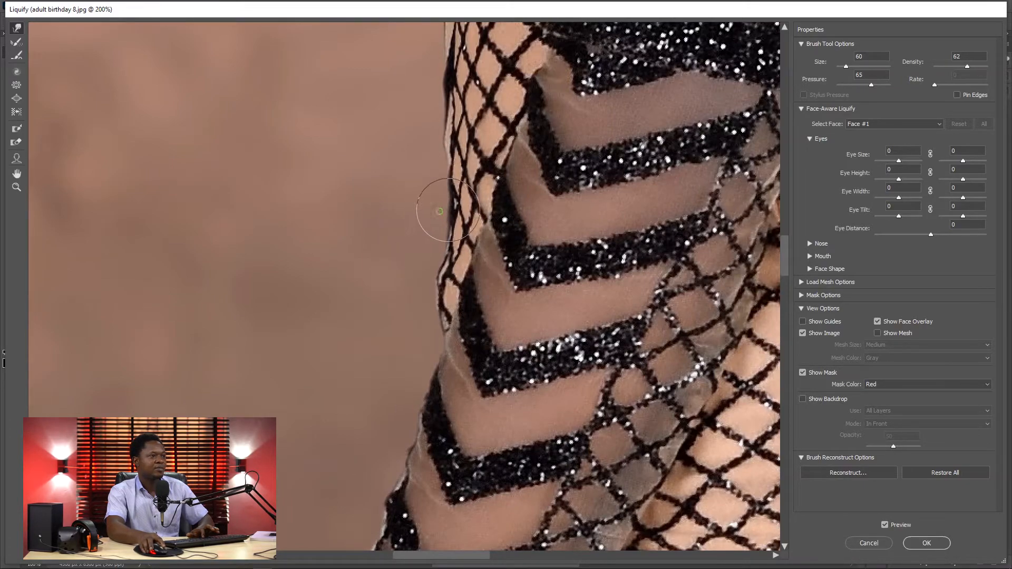
# Step: Smooth the bulge where the abdomen's front edge meets the sleeve with Forward Warp at size 60
pyautogui.moveTo(428, 283)
pyautogui.mouseDown()
pyautogui.moveTo(425, 332)
pyautogui.moveTo(437, 327)
pyautogui.moveTo(438, 272)
pyautogui.moveTo(447, 264)
pyautogui.moveTo(446, 290)
pyautogui.mouseUp()
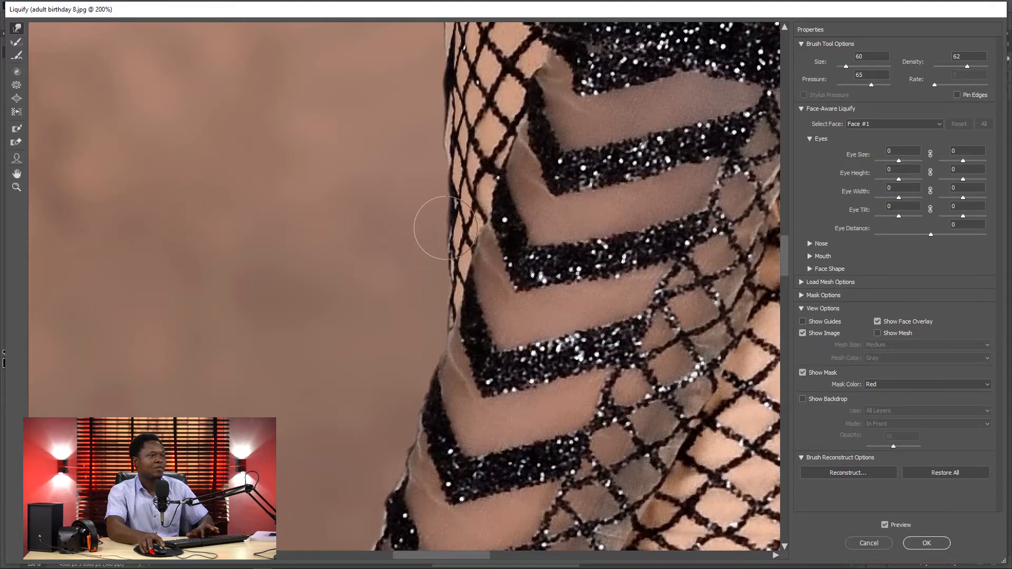
pyautogui.moveTo(447, 237); pyautogui.dragTo(454, 236)
pyautogui.moveTo(450, 171); pyautogui.dragTo(460, 166)
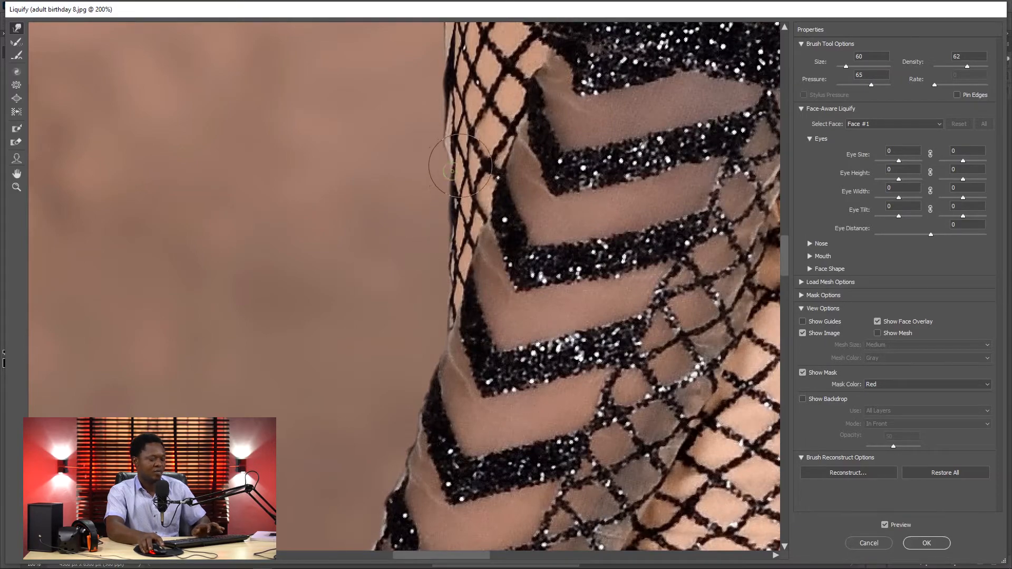
# Step: Even out the front waist contour at 50% zoom with Forward Warp at size 150
pyautogui.hotkey('ctrl', '-')
pyautogui.hotkey('ctrl', '-')
pyautogui.hotkey('ctrl', '-')
pyautogui.press(']')
pyautogui.press(']')
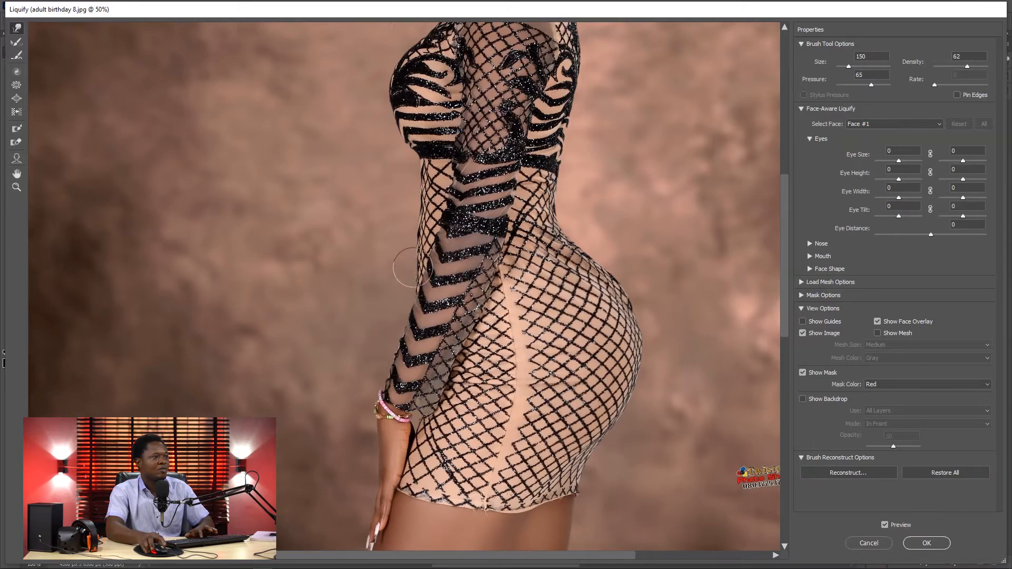
pyautogui.moveTo(411, 240); pyautogui.dragTo(416, 221)
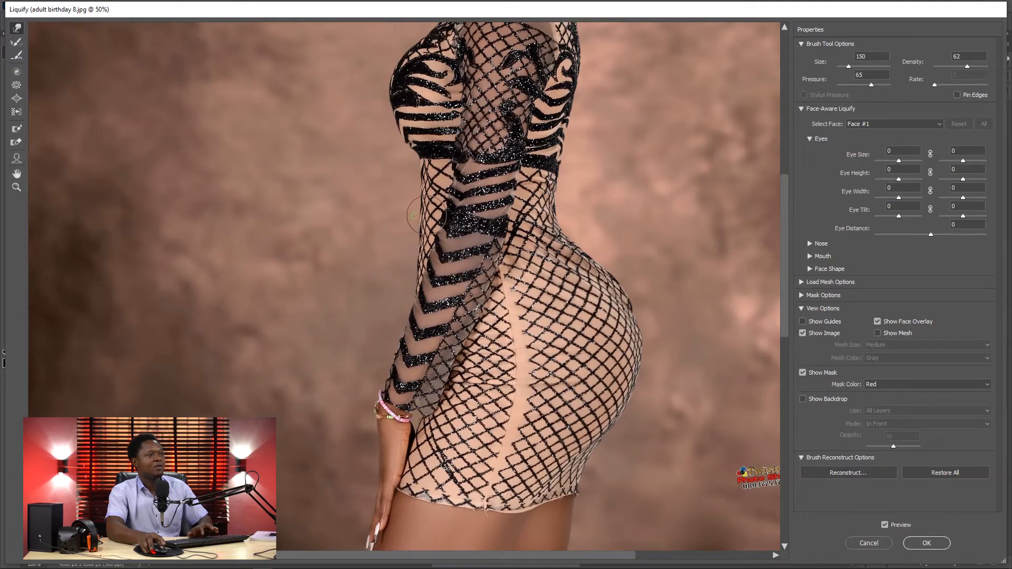
# Step: Compare the reshaped figure with the original at 25% and 33.3% zoom by toggling the preview
pyautogui.hotkey('ctrl', '-')
pyautogui.scroll(-1, 661, 375)
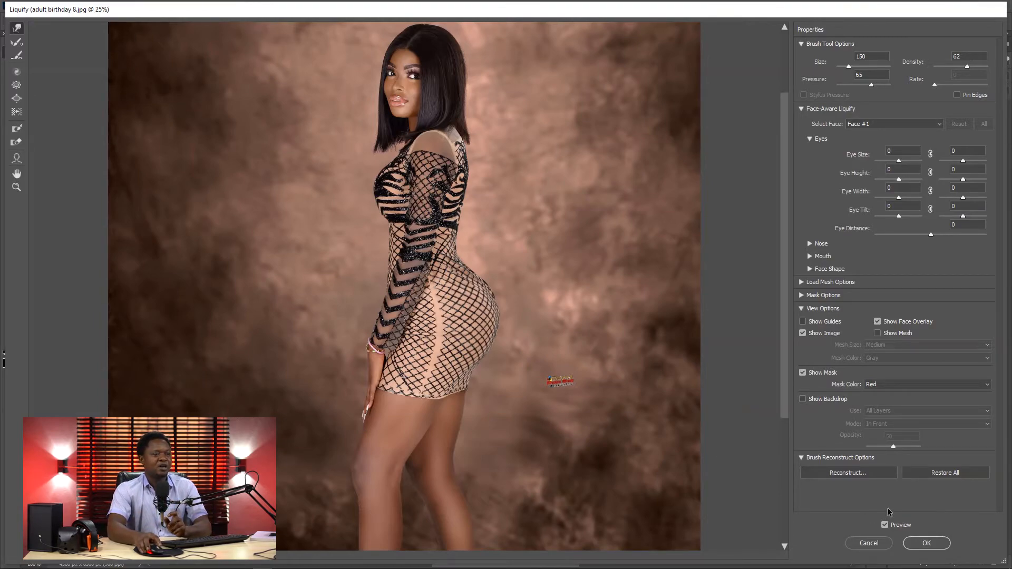
pyautogui.click(885, 525)
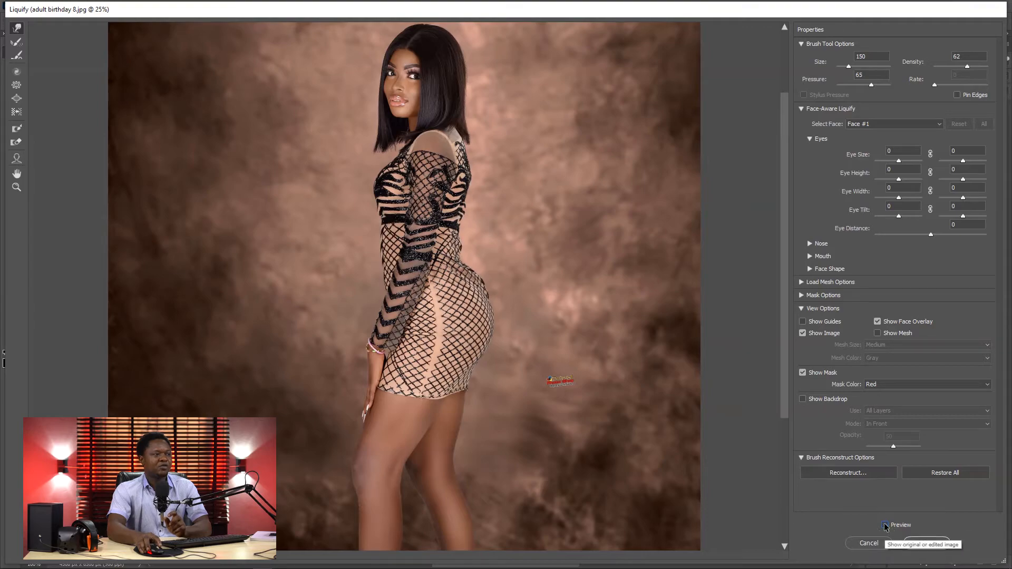
pyautogui.click(885, 525)
pyautogui.click(885, 525)
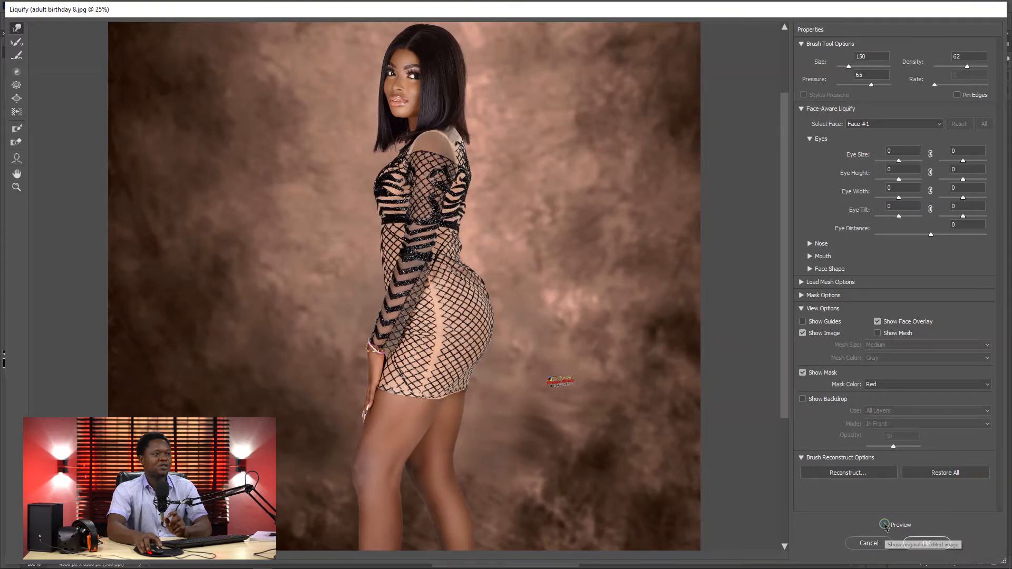
pyautogui.click(885, 526)
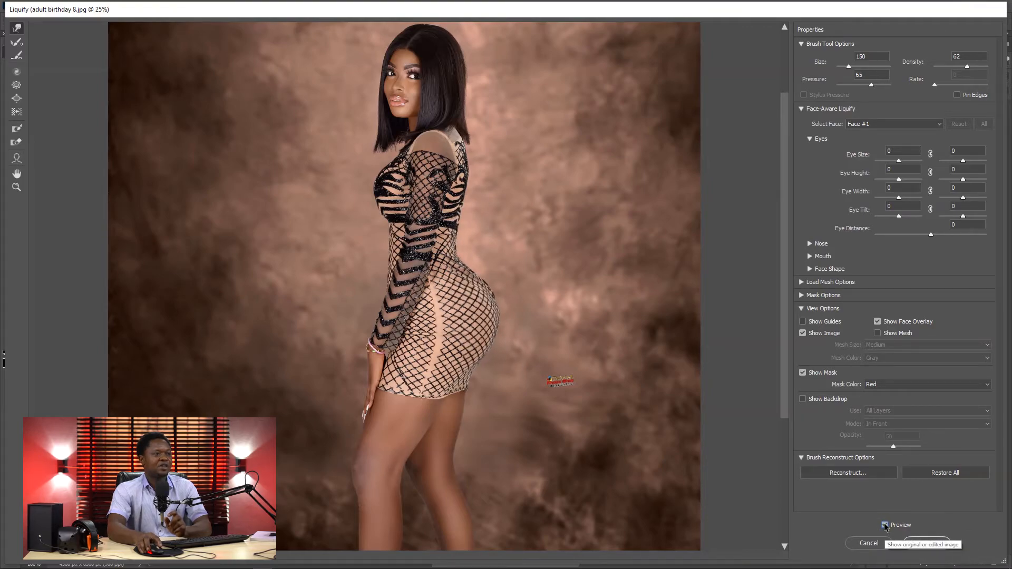
pyautogui.click(885, 525)
pyautogui.click(885, 525)
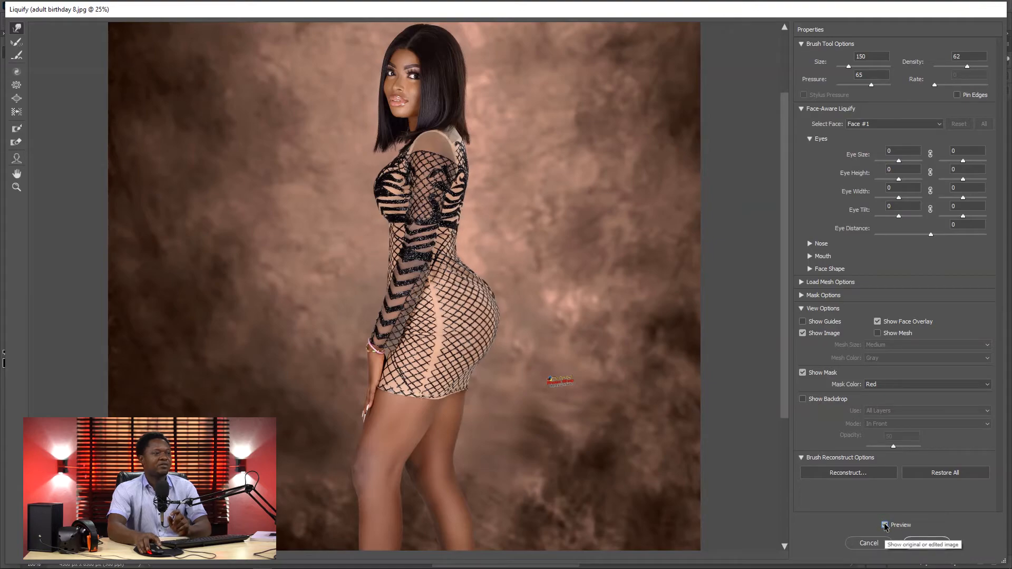
pyautogui.scroll(1, 639, 440)
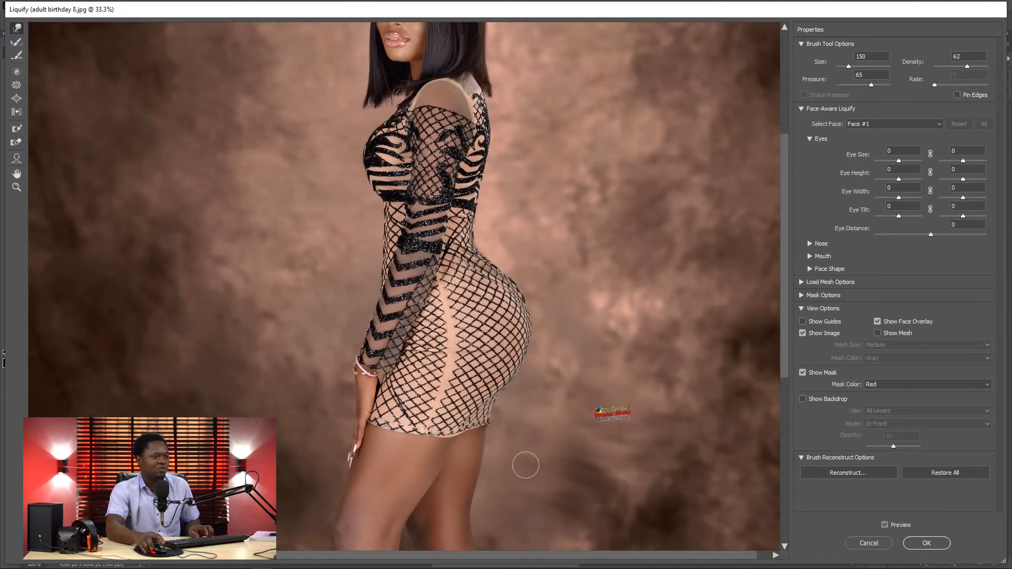
pyautogui.press('p')
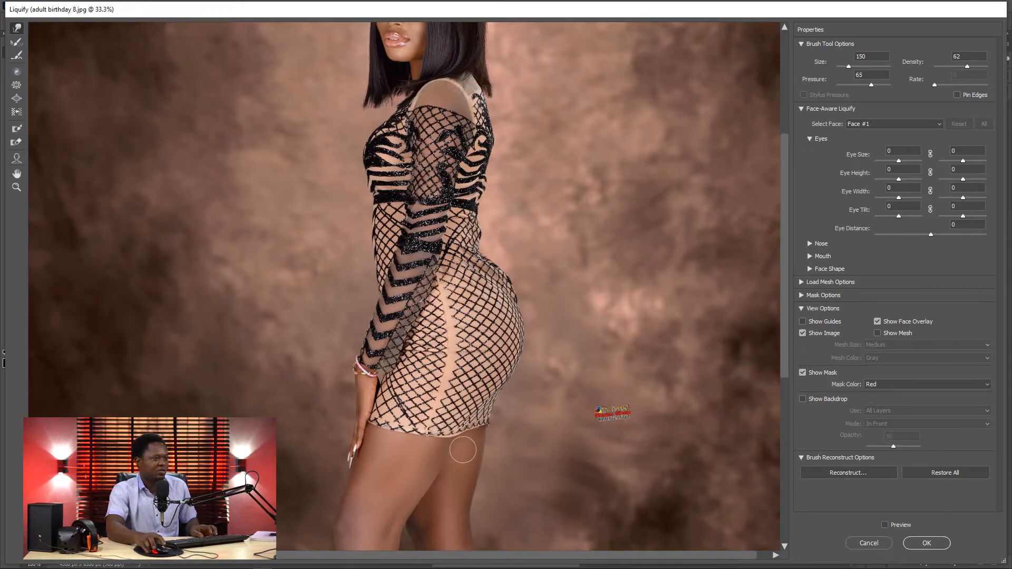
# Step: Turn the preview back on and smooth the rear edge of the back thigh with Forward Warp at size 200
pyautogui.moveTo(448, 475); pyautogui.dragTo(463, 249)
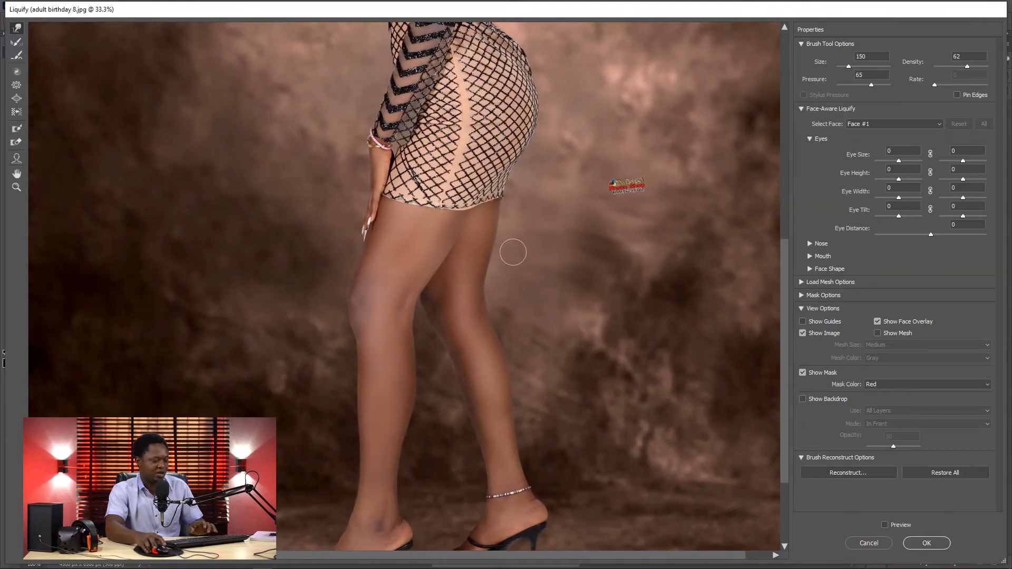
pyautogui.hotkey('ctrl', '+')
pyautogui.hotkey('ctrl', '+')
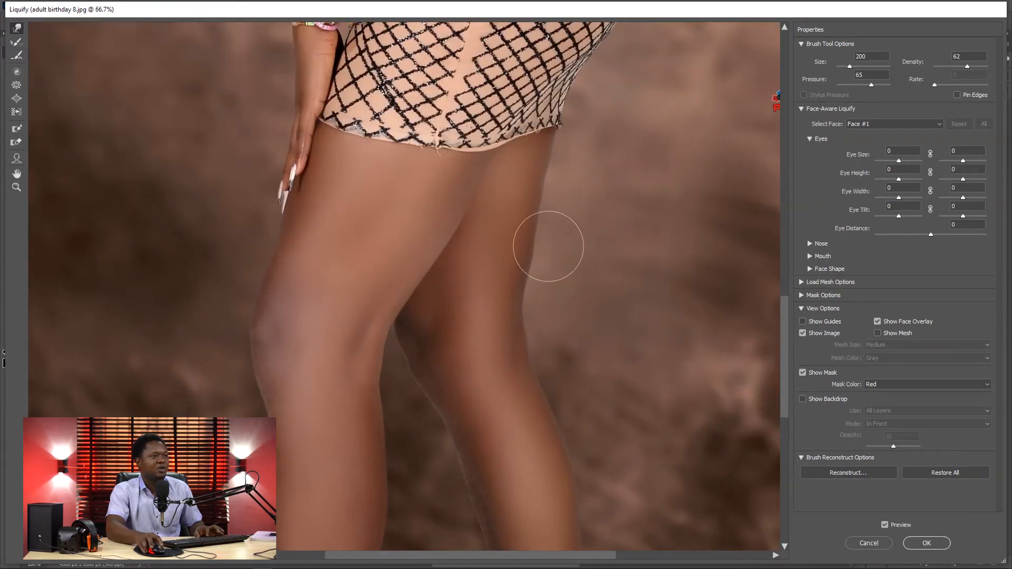
pyautogui.moveTo(542, 259)
pyautogui.mouseDown()
pyautogui.moveTo(528, 274)
pyautogui.moveTo(535, 224)
pyautogui.mouseUp()
pyautogui.moveTo(548, 182); pyautogui.dragTo(544, 178)
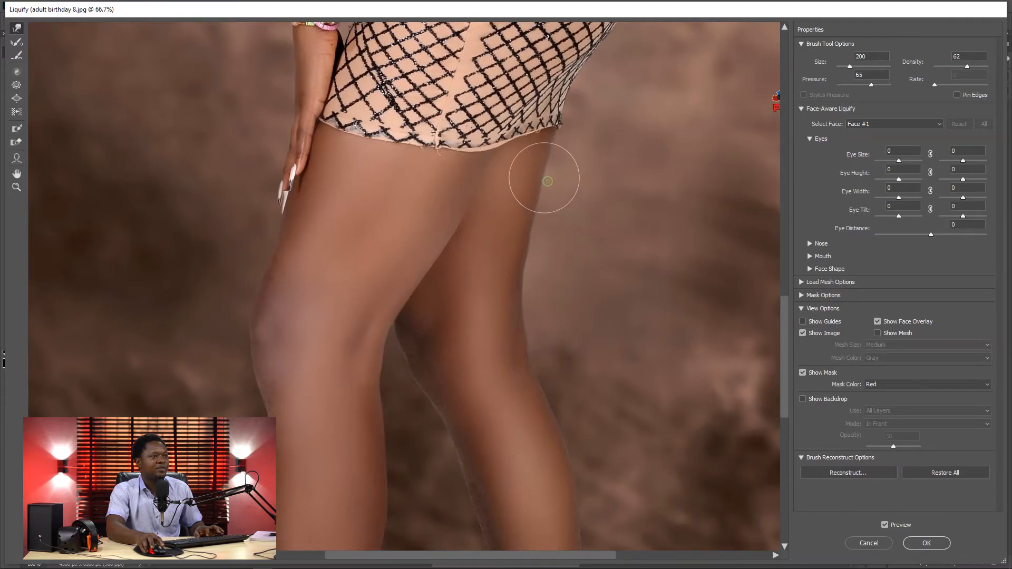
pyautogui.moveTo(545, 212); pyautogui.dragTo(541, 244)
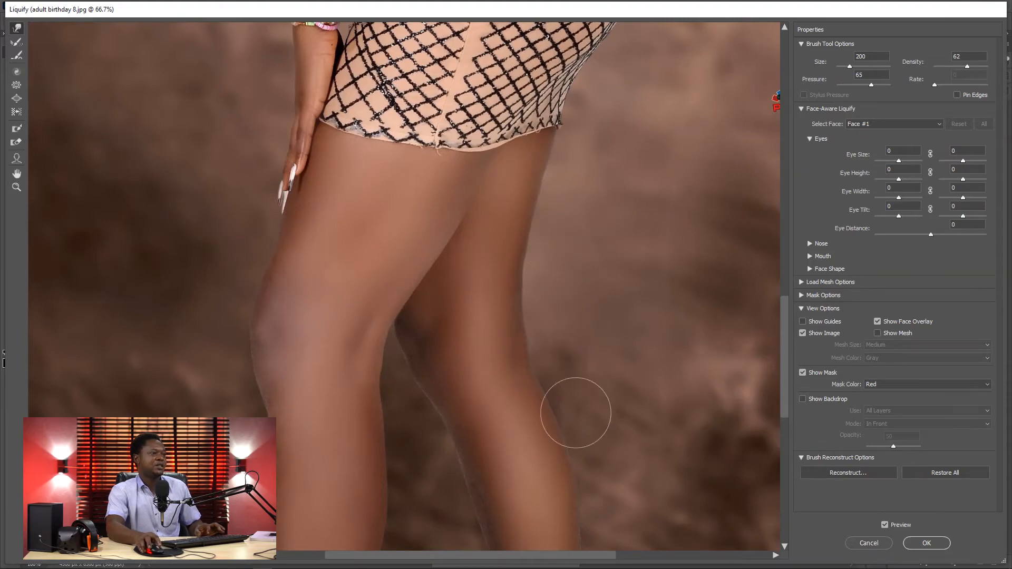
pyautogui.hotkey('ctrl', '-')
# Step: Compare the reshaped full figure with the original at 12.5% zoom by toggling the preview off and on
pyautogui.hotkey('ctrl', '-')
pyautogui.hotkey('ctrl', '-')
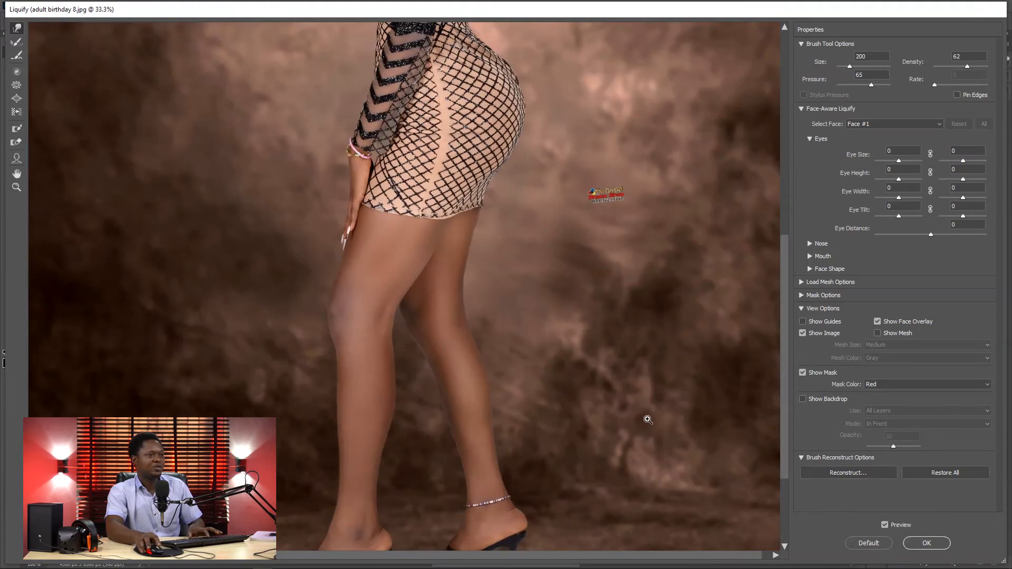
pyautogui.hotkey('ctrl', '-')
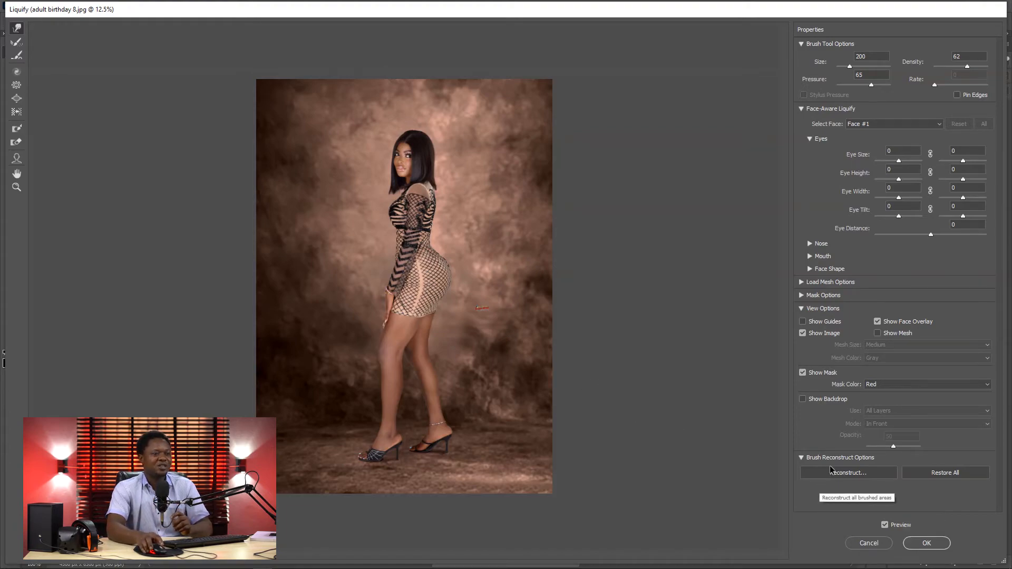
pyautogui.click(885, 526)
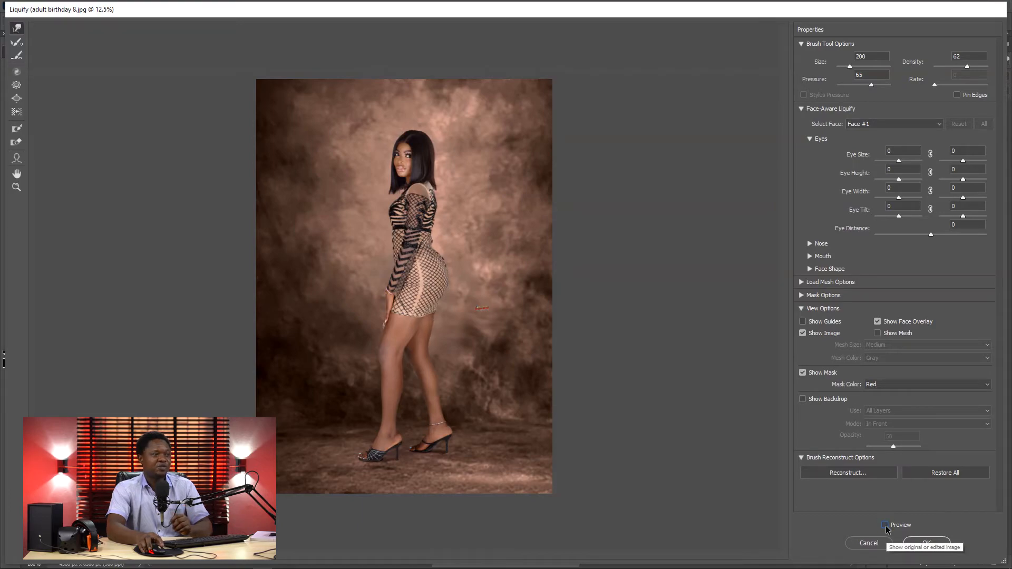
pyautogui.click(885, 526)
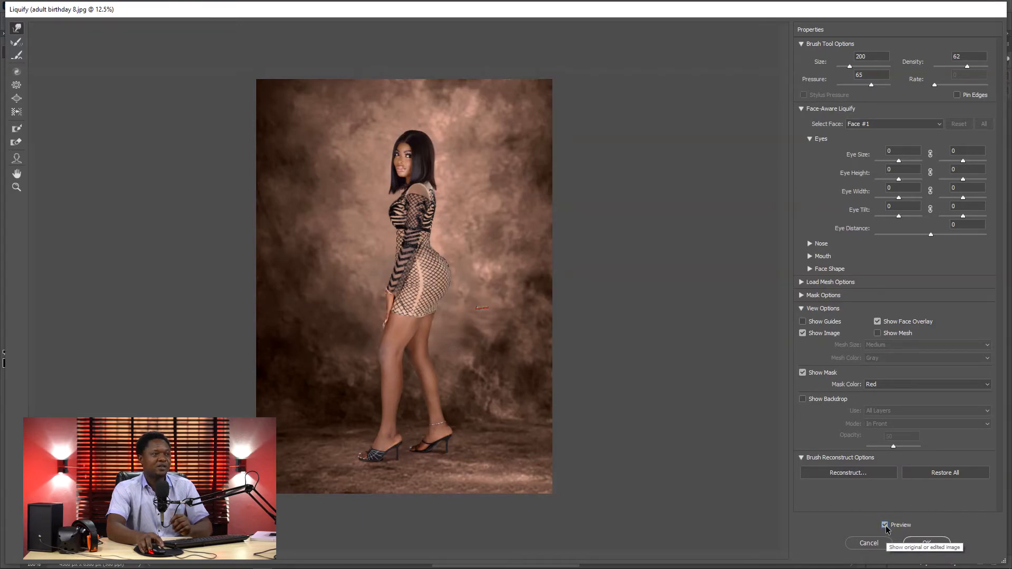
pyautogui.click(886, 526)
pyautogui.click(885, 525)
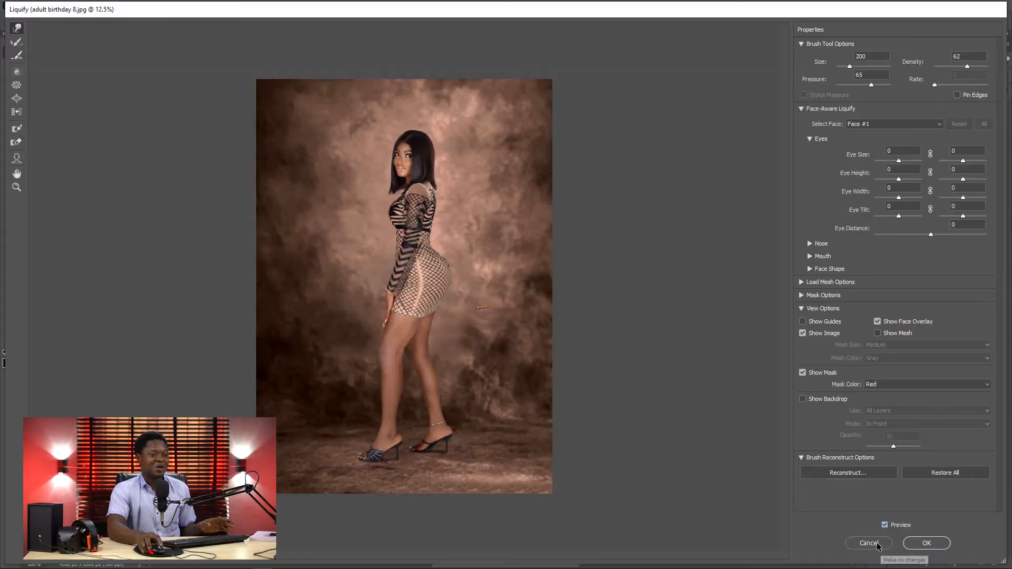
# Step: Apply the Liquify changes to Layer 0 and show the whole portrait at 12.5% zoom
pyautogui.click(925, 542)
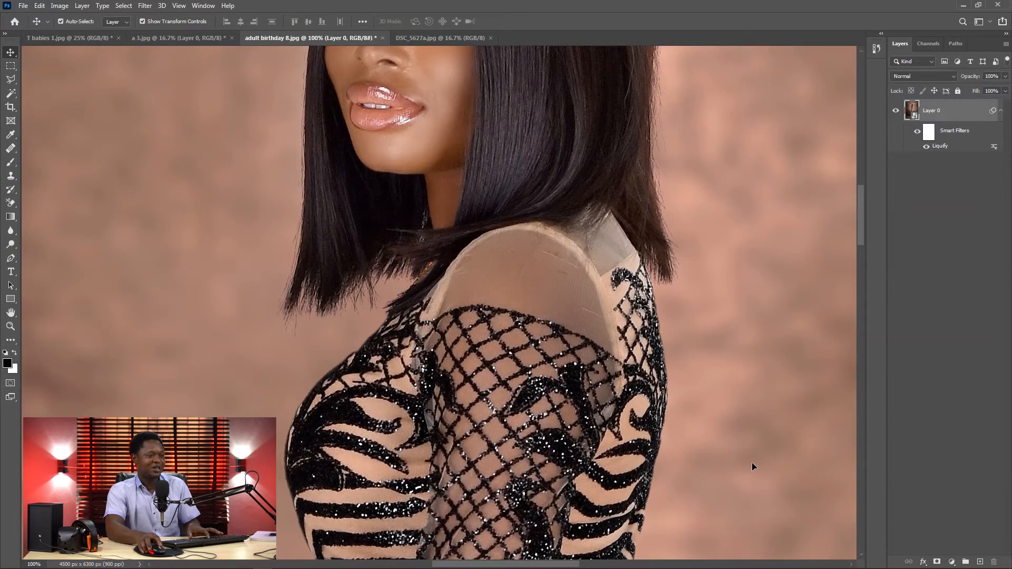
pyautogui.hotkey('ctrl', '-')
pyautogui.hotkey('ctrl', '-')
pyautogui.hotkey('ctrl', '-')
pyautogui.hotkey('ctrl', '-')
pyautogui.hotkey('ctrl', '-')
pyautogui.hotkey('ctrl', '-')
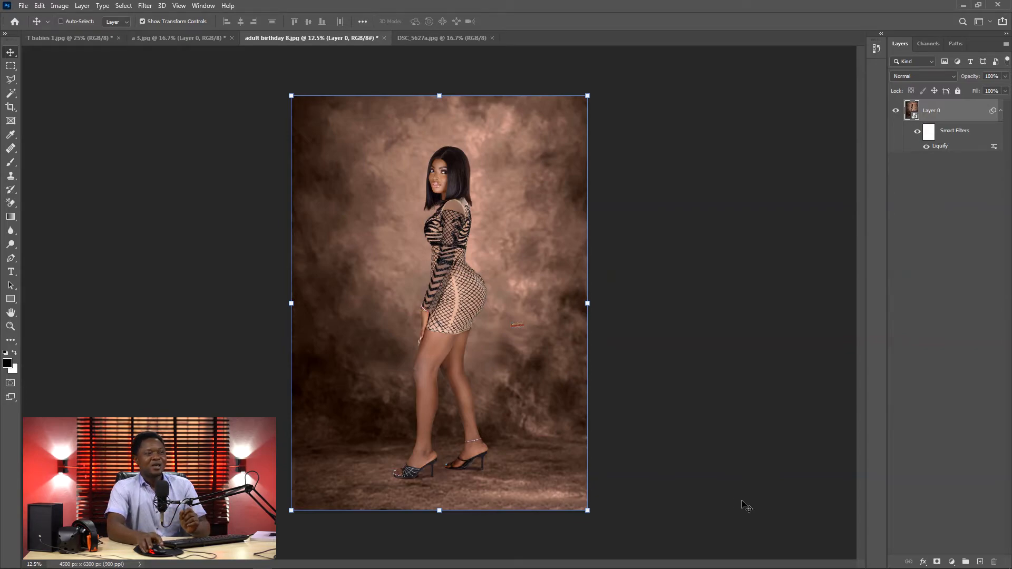
# Step: Open DSC_5627a.jpg in the Liquify filter and activate the Face tool at 33.3% zoom
pyautogui.click(432, 38)
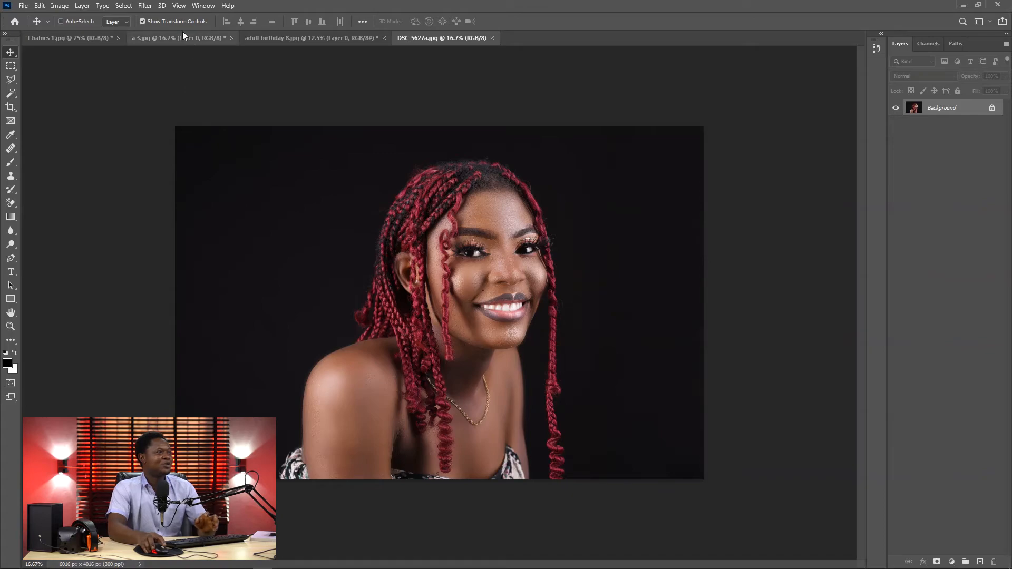
pyautogui.click(143, 6)
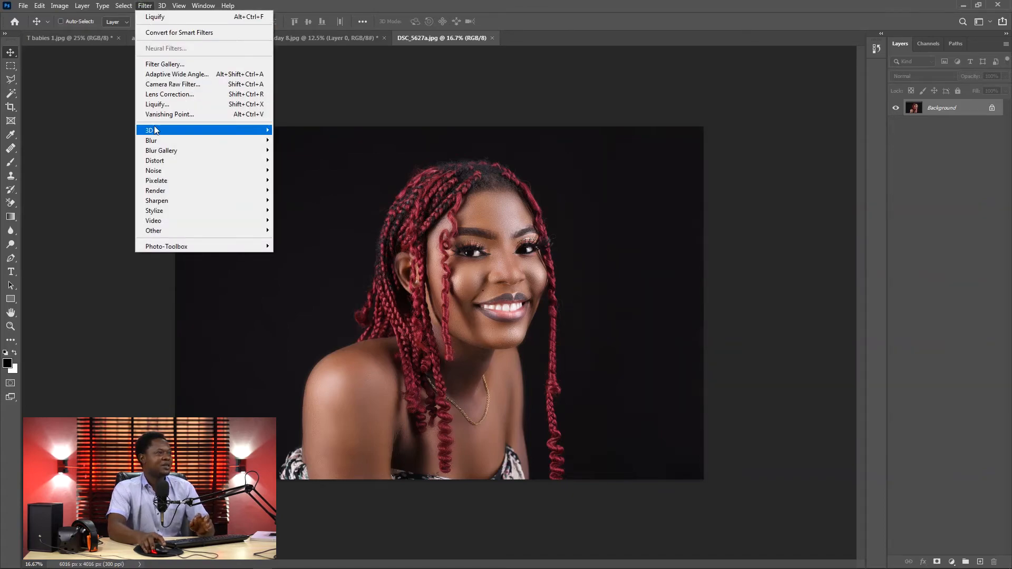
pyautogui.click(159, 104)
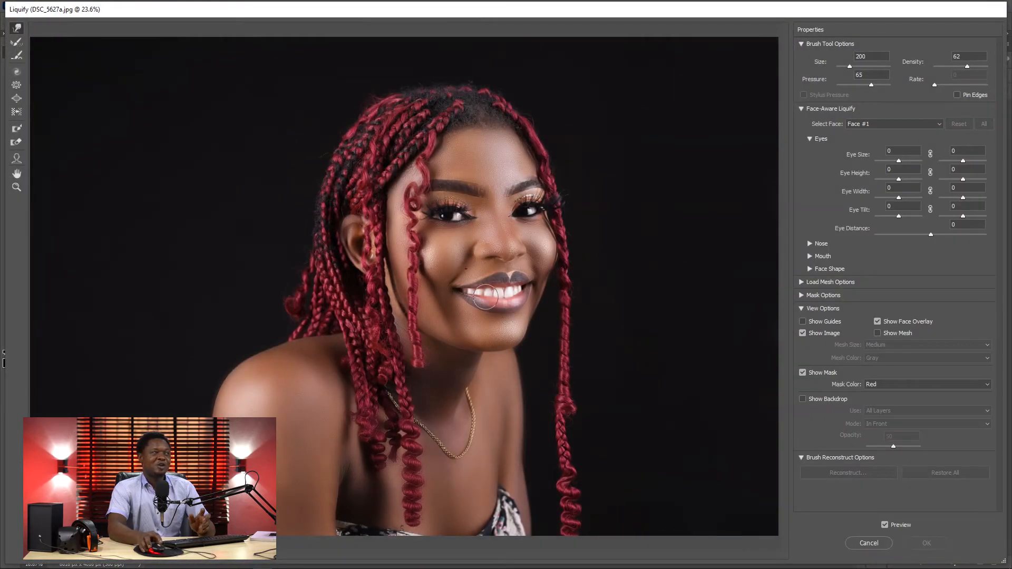
pyautogui.click(16, 158)
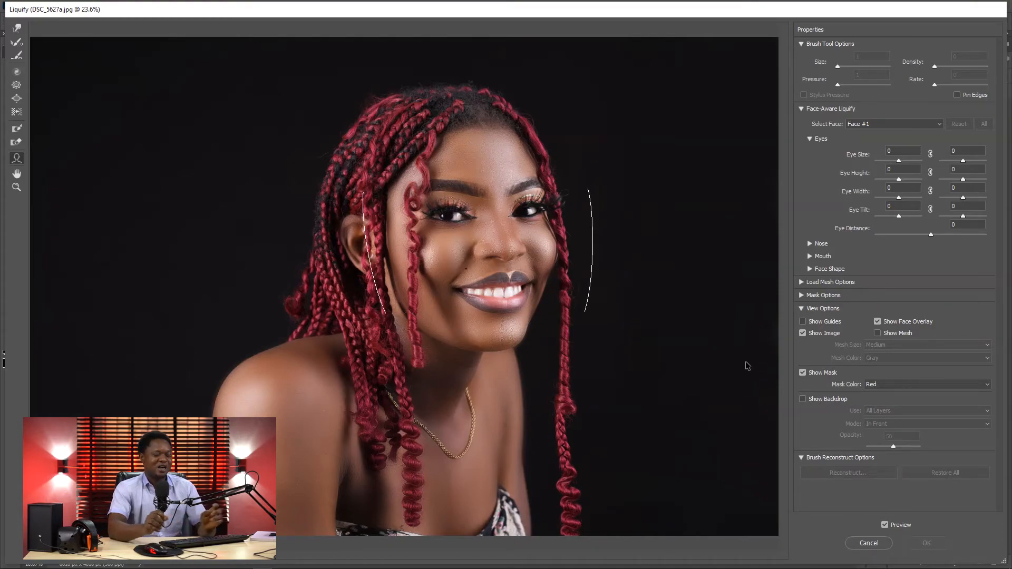
pyautogui.hotkey('ctrl', '+')
pyautogui.hotkey('ctrl', '+')
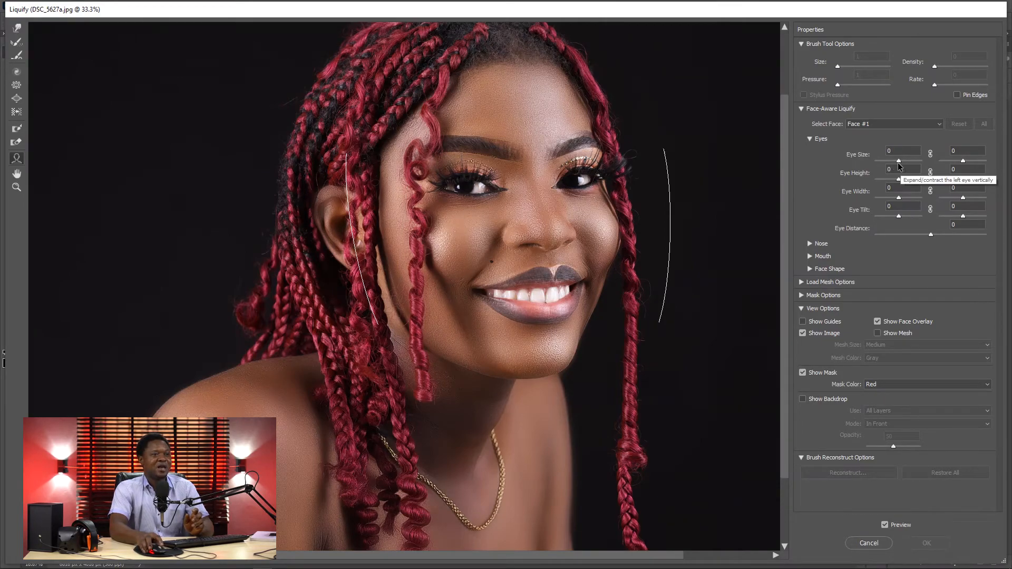
# Step: Try Face-Aware Eye Size values of 10 for the left eye and 22 for the right eye
pyautogui.moveTo(898, 160); pyautogui.dragTo(896, 162)
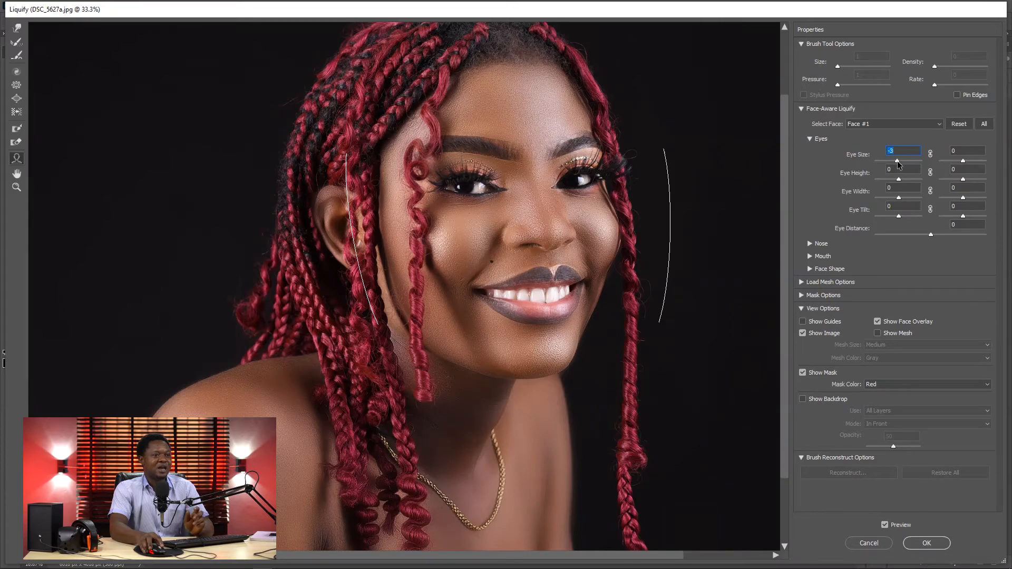
pyautogui.moveTo(896, 161); pyautogui.dragTo(895, 162)
pyautogui.moveTo(962, 161); pyautogui.dragTo(966, 164)
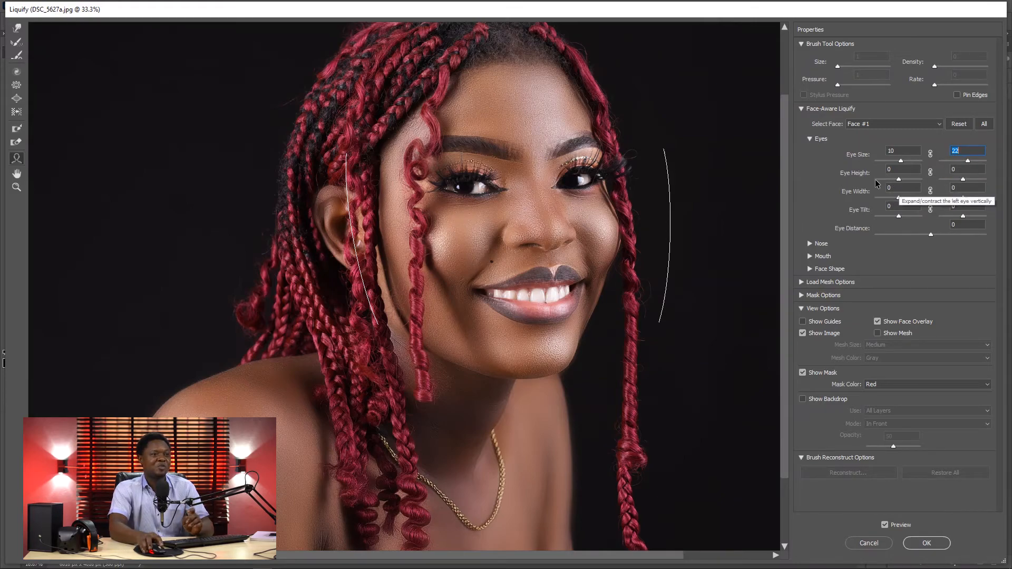
# Step: Try Eye Height at -86 left and -100 right, with the left eye's width at -43 and tilt at -66
pyautogui.moveTo(900, 182); pyautogui.dragTo(902, 182)
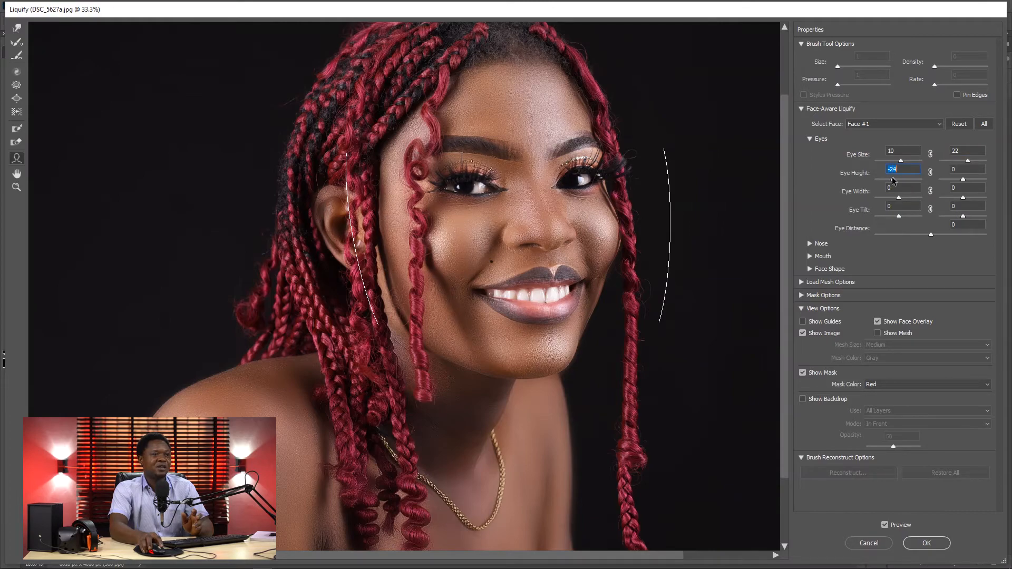
pyautogui.moveTo(894, 178); pyautogui.dragTo(900, 180)
pyautogui.moveTo(882, 180); pyautogui.dragTo(878, 180)
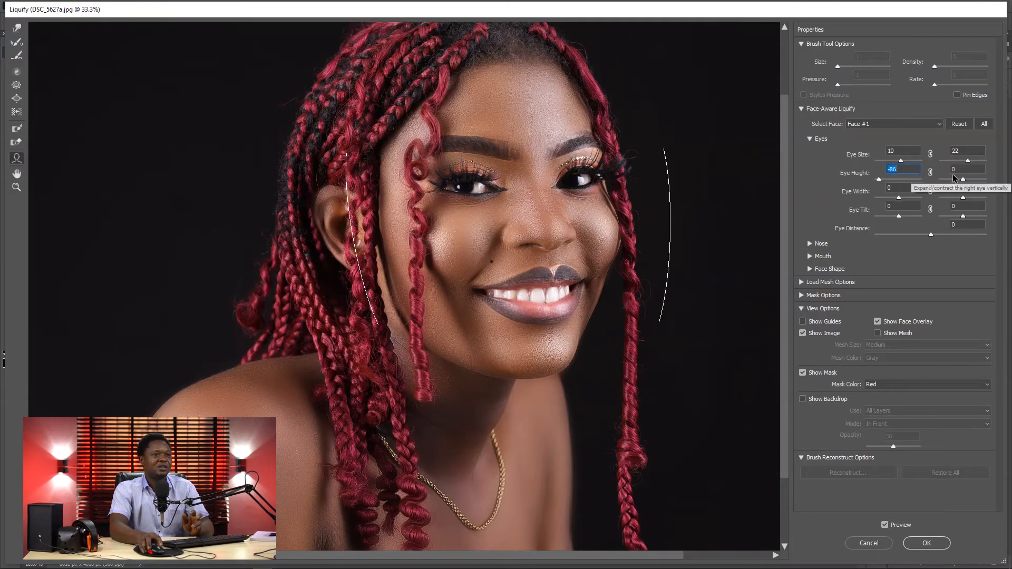
pyautogui.moveTo(963, 180); pyautogui.dragTo(954, 179)
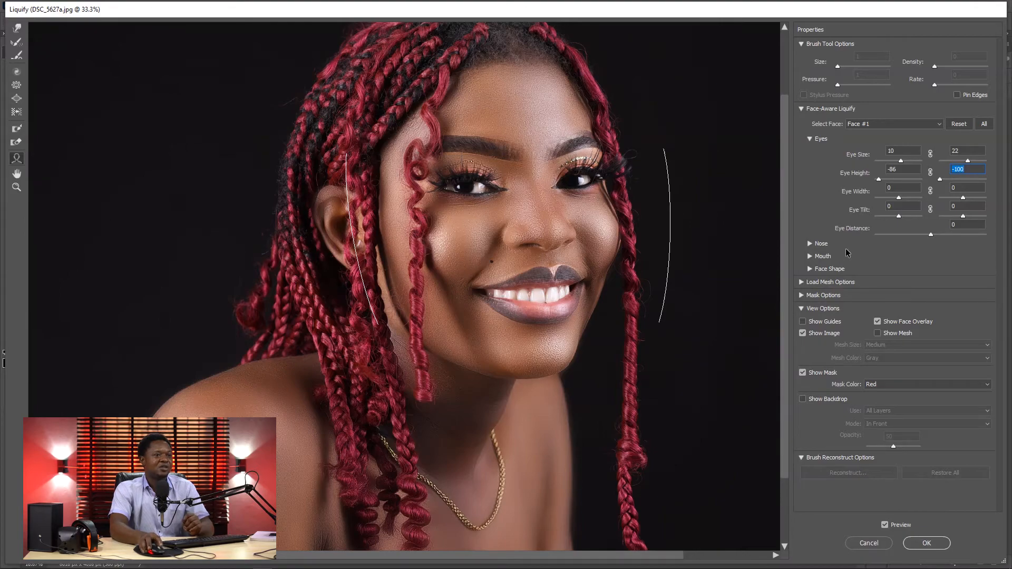
pyautogui.moveTo(898, 198); pyautogui.dragTo(909, 220)
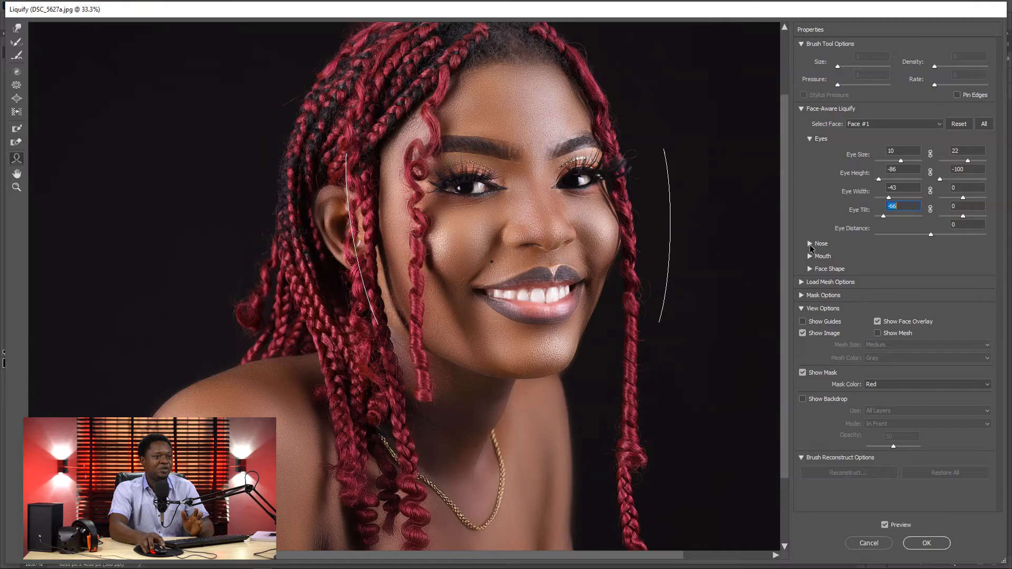
# Step: Try reshaping the nose with Nose Height at -51 and Nose Width at -41
pyautogui.click(809, 244)
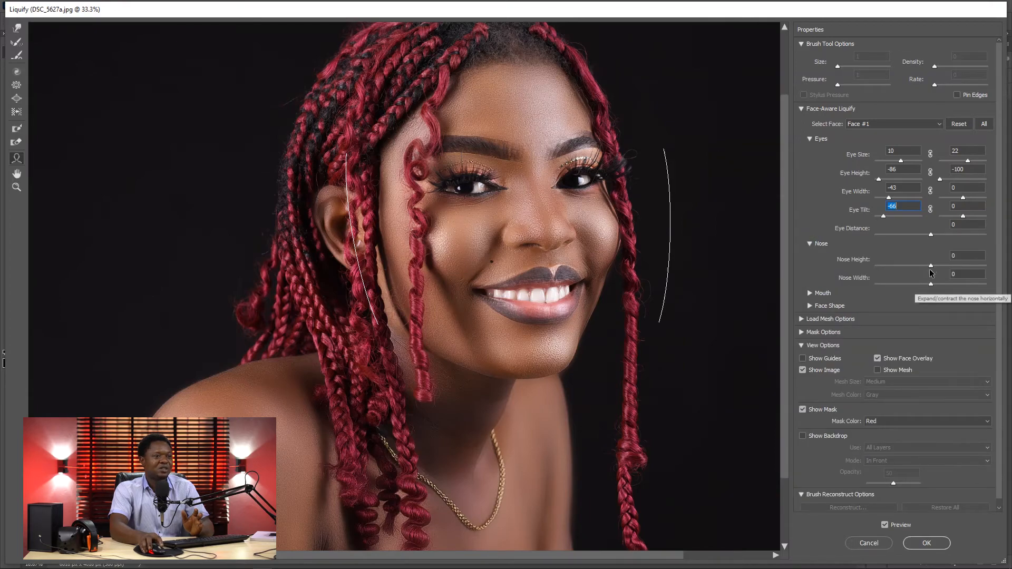
pyautogui.moveTo(930, 266); pyautogui.dragTo(901, 275)
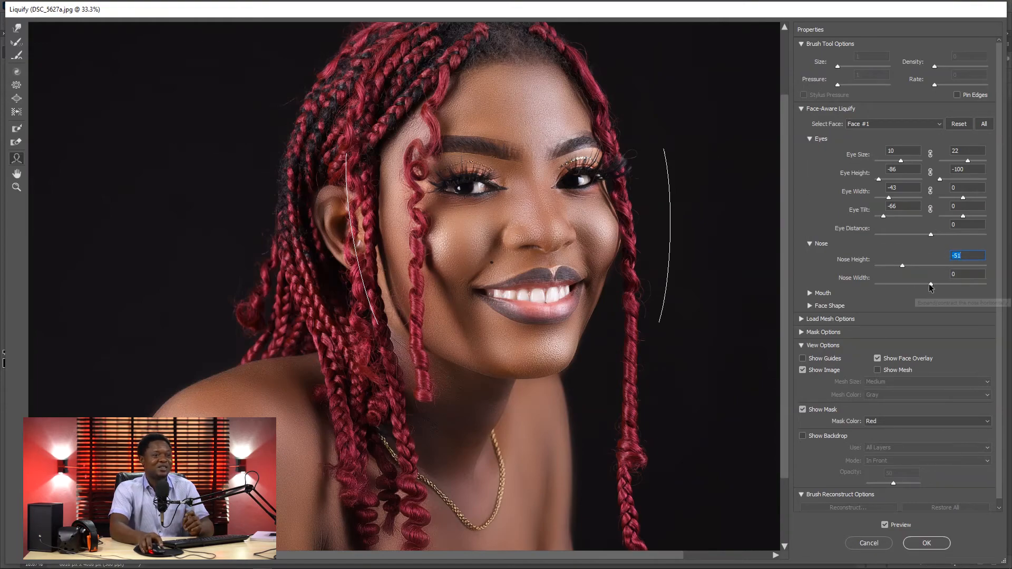
pyautogui.moveTo(931, 284); pyautogui.dragTo(908, 290)
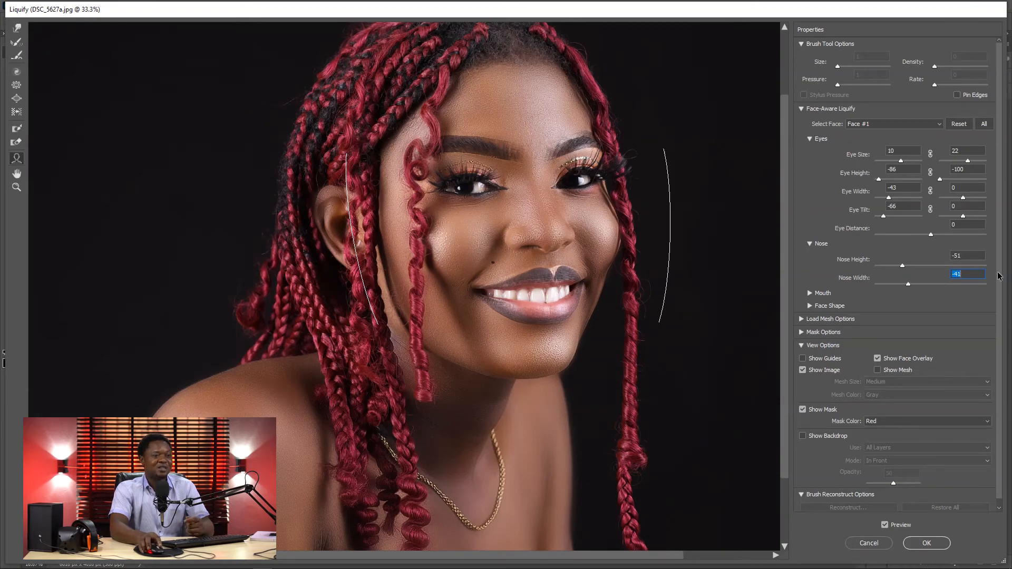
# Step: Try Smile -40, Upper Lip -12, Lower Lip -20, Mouth Width -39 and Mouth Height -6, and reset all adjustments of Face #1
pyautogui.scroll(-1, 999, 258)
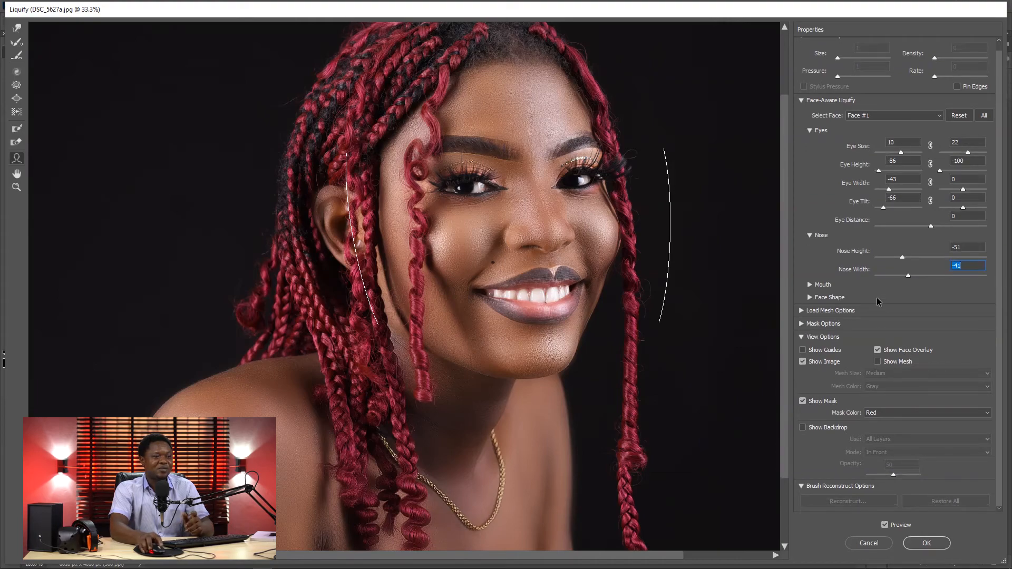
pyautogui.click(809, 285)
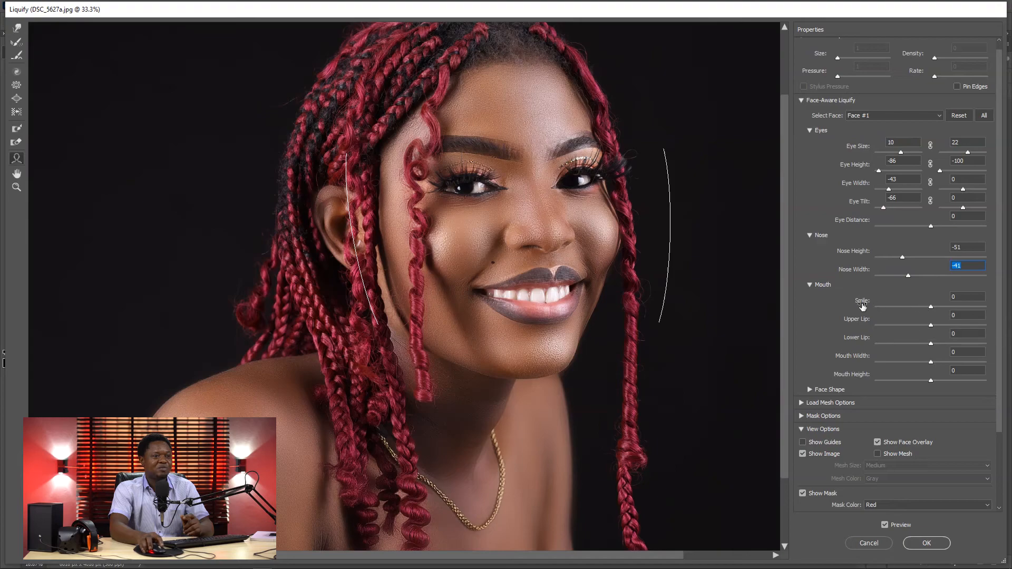
pyautogui.moveTo(931, 307); pyautogui.dragTo(929, 388)
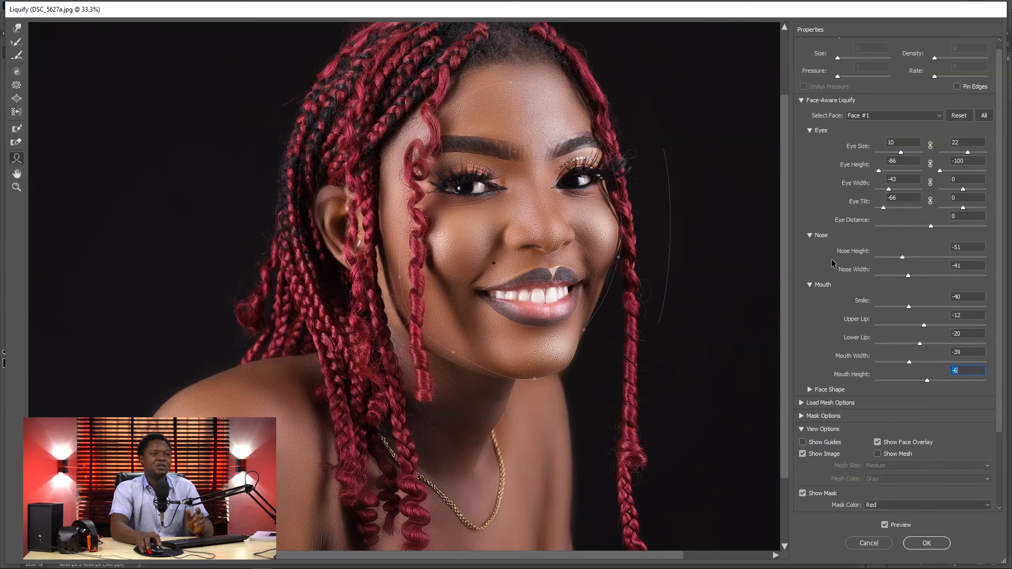
pyautogui.click(959, 115)
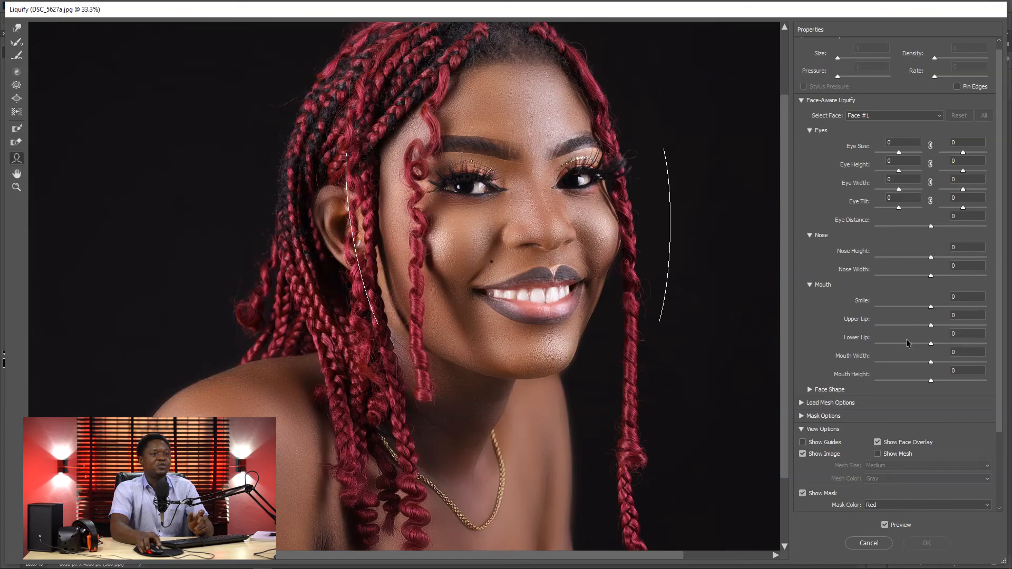
# Step: Set Smile to -44, Mouth Width to -12 and the left Eye Size to 36 for Face #1
pyautogui.moveTo(931, 307); pyautogui.dragTo(906, 307)
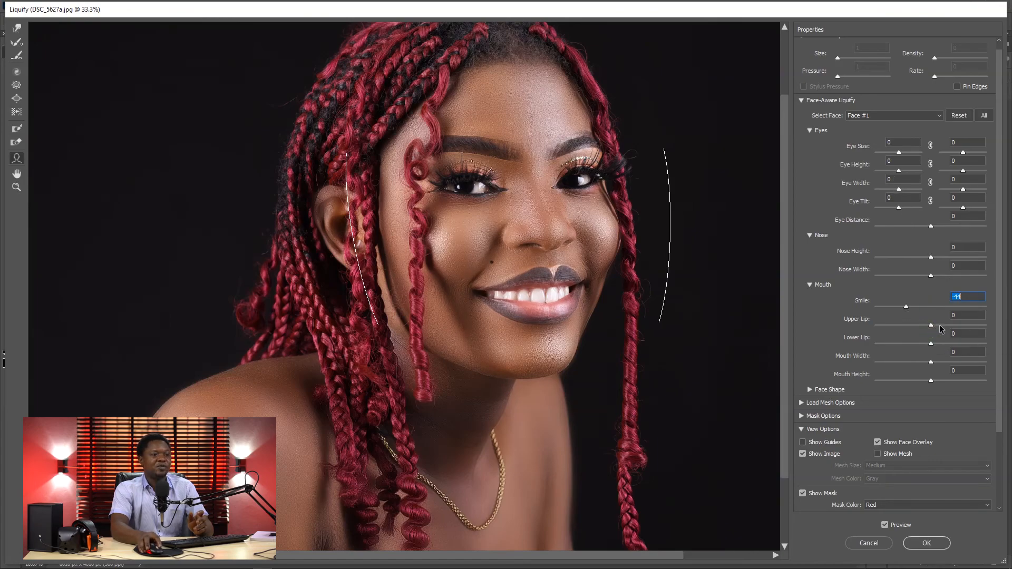
pyautogui.moveTo(930, 363); pyautogui.dragTo(926, 364)
pyautogui.click(900, 157)
pyautogui.moveTo(900, 152); pyautogui.dragTo(908, 152)
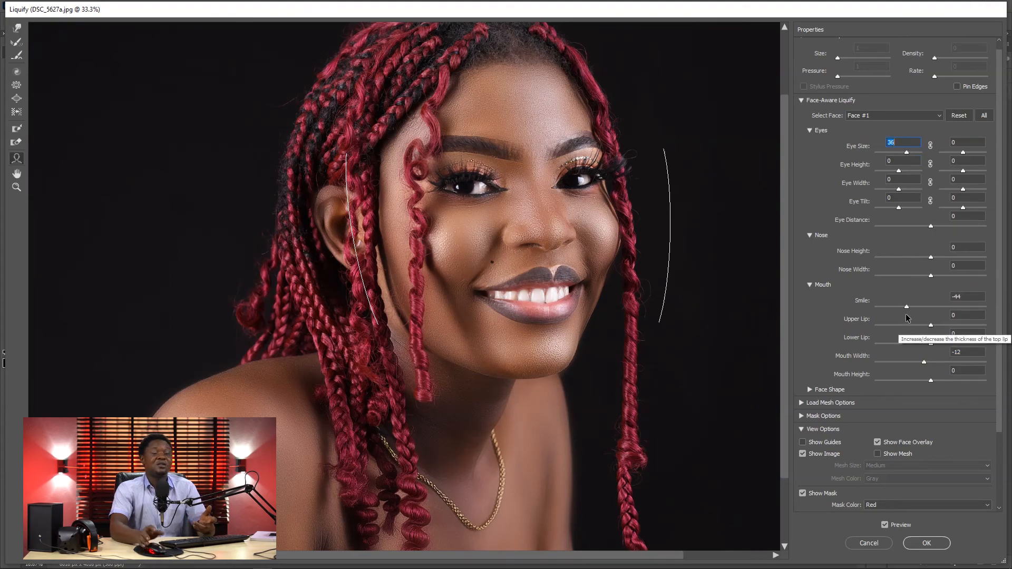